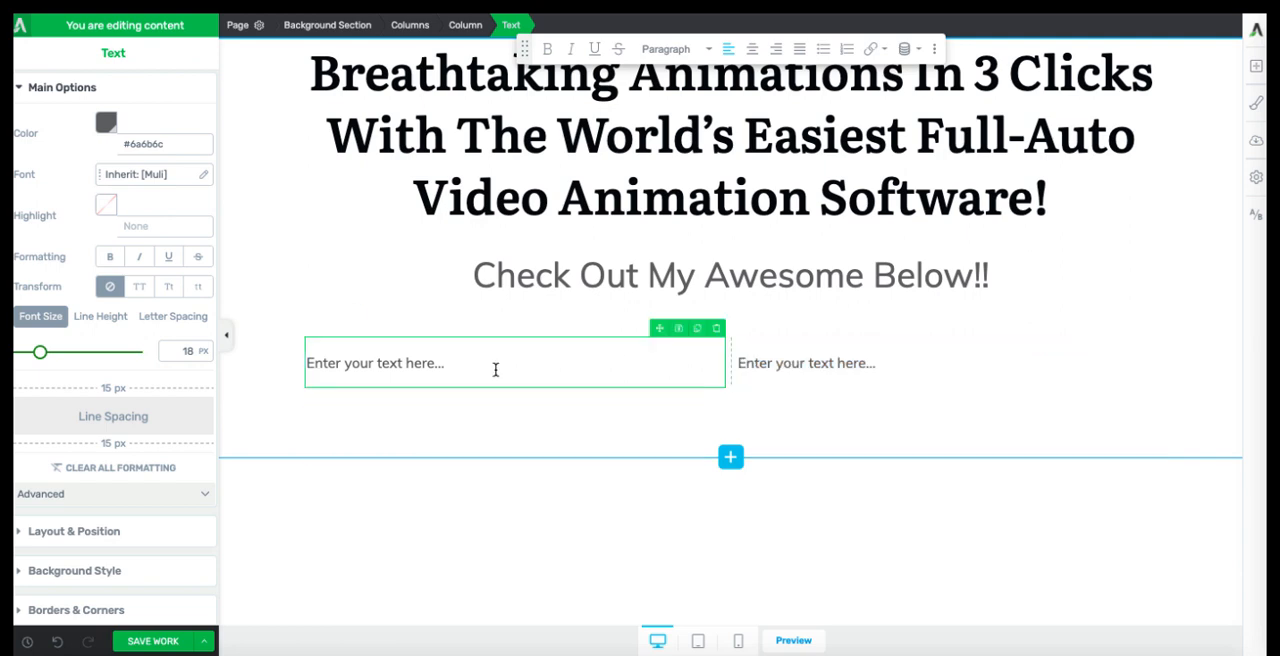
{"action": "triple_click", "coordinate": [329, 368]}
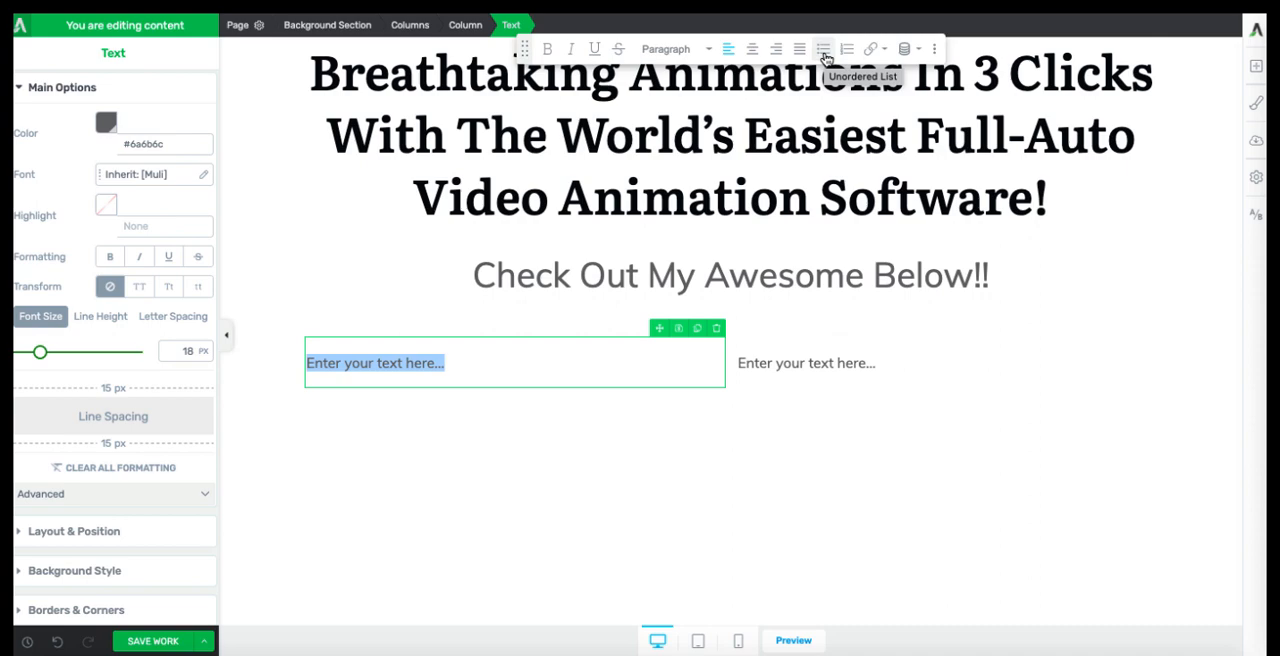
{"action": "left_click", "coordinate": [823, 50]}
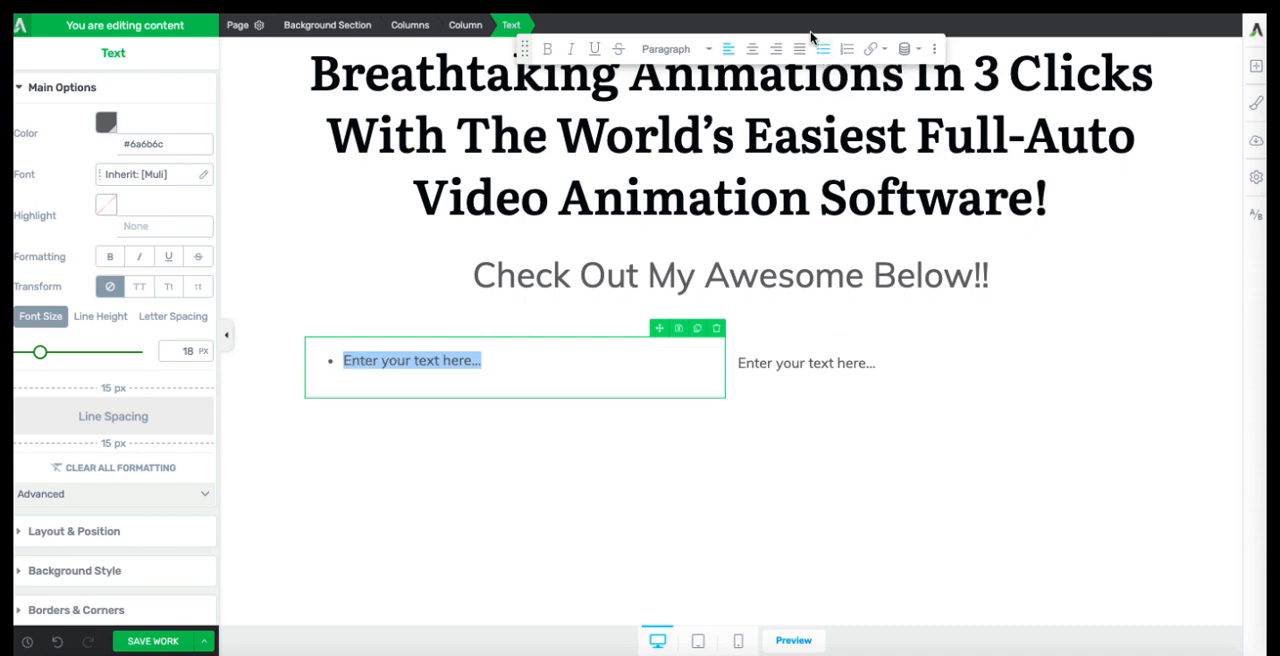
{"action": "left_click", "coordinate": [823, 50]}
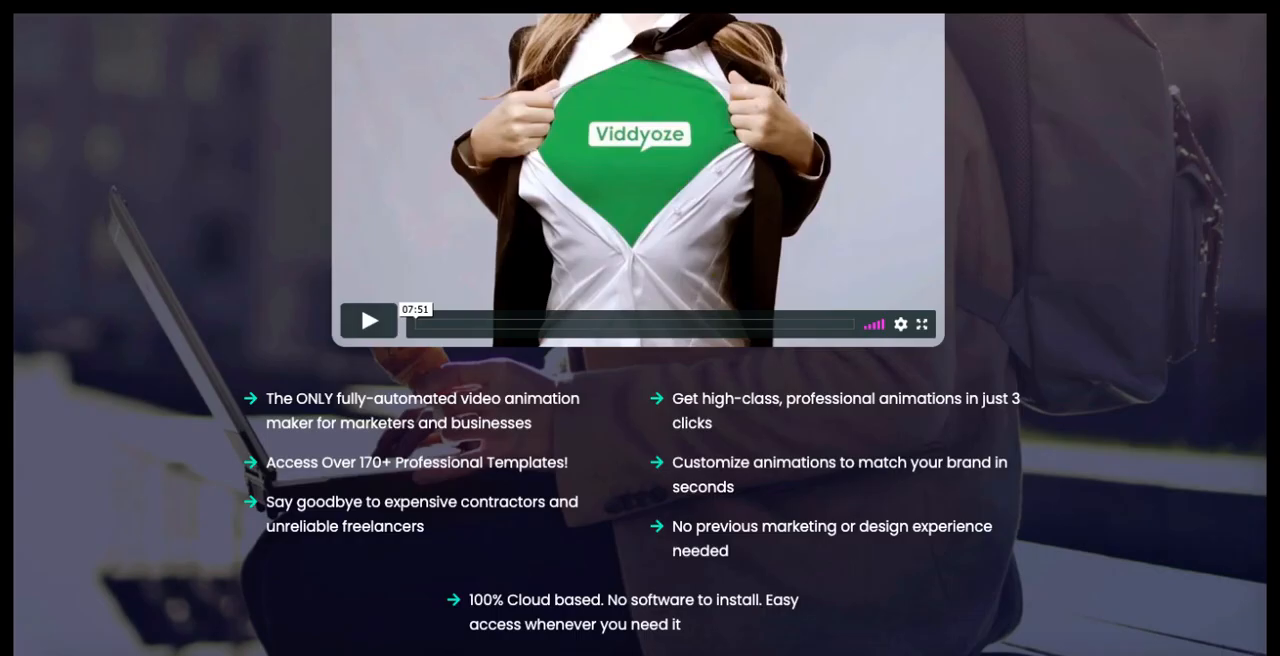
Step: Copy the first three benefit lines from the Viddyoze sales page and paste them over the first column's placeholder text
{"action": "left_click_drag", "start_coordinate": [426, 528], "coordinate": [262, 392]}
{"action": "key", "text": "ctrl+c"}
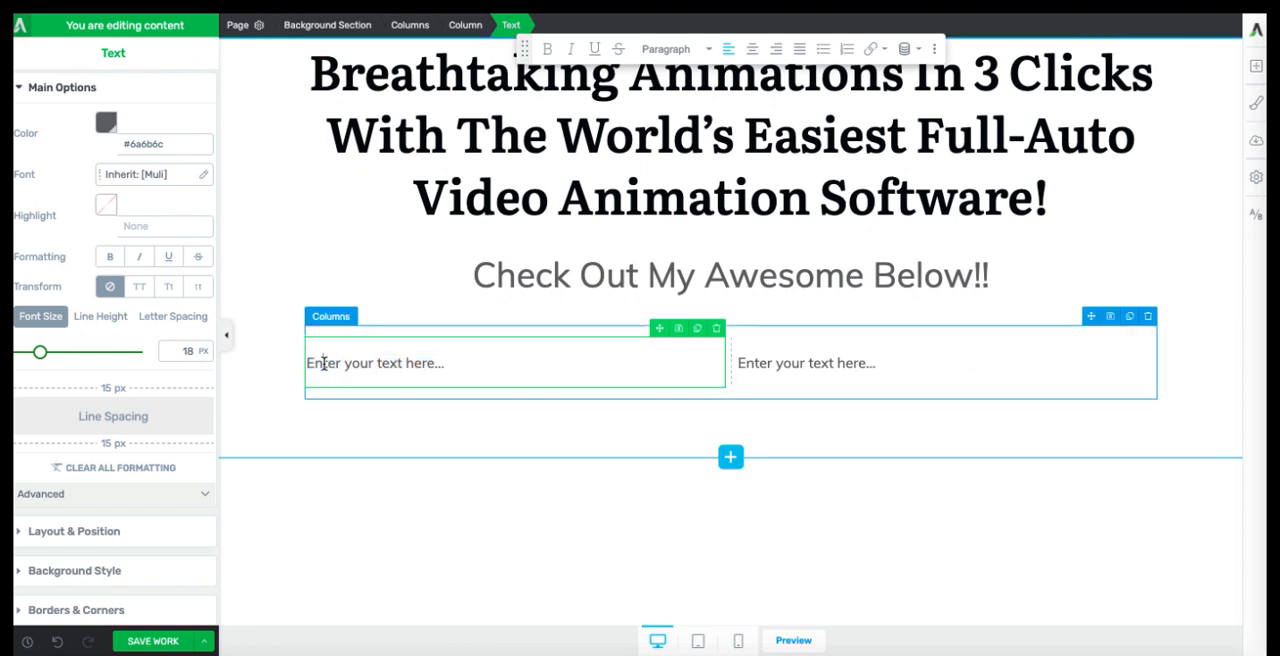
{"action": "triple_click", "coordinate": [312, 362]}
{"action": "key", "text": "ctrl+v"}
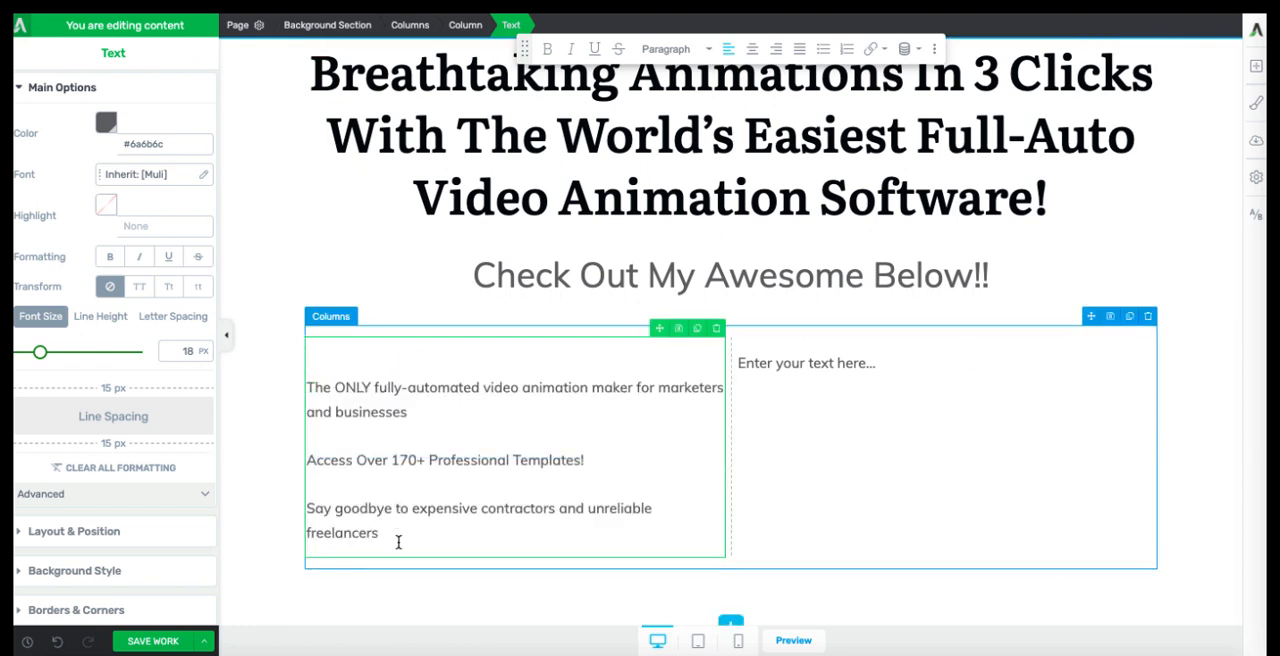
Step: Format the first column's three benefit lines as an unordered list and remove the empty line above the first item
{"action": "left_click_drag", "start_coordinate": [398, 542], "coordinate": [537, 257]}
{"action": "left_click", "coordinate": [823, 48]}
{"action": "left_click", "coordinate": [353, 357]}
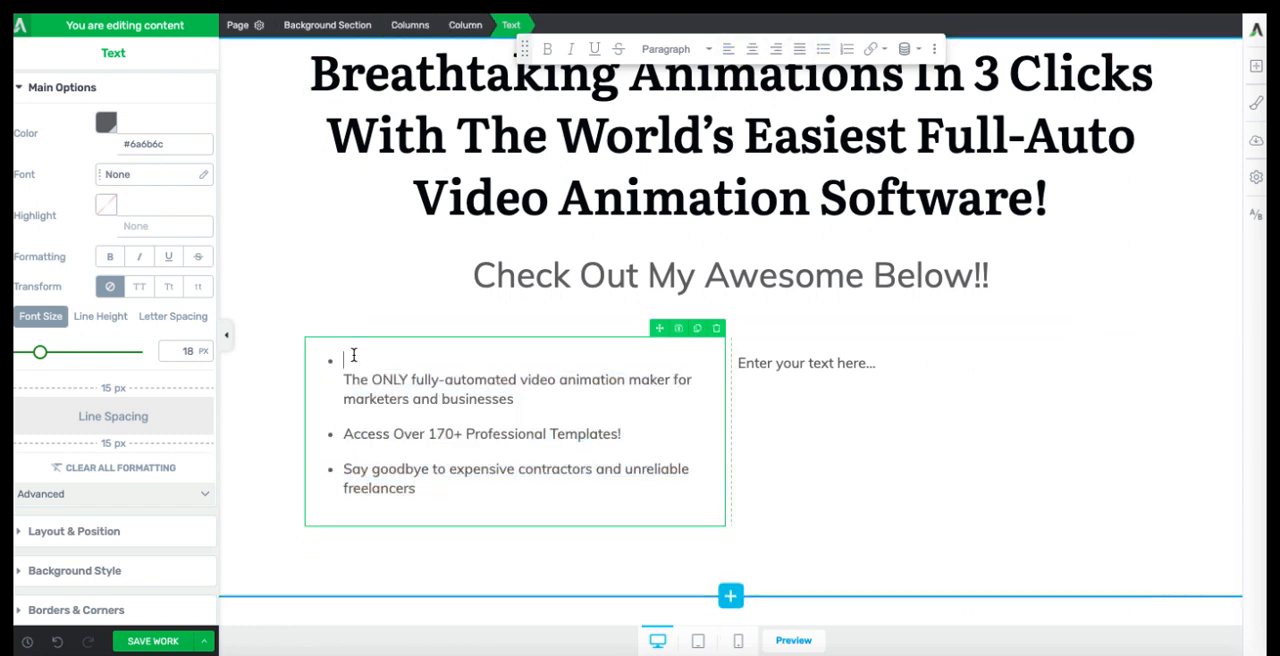
{"action": "key", "text": "BackSpace"}
{"action": "left_click", "coordinate": [309, 385]}
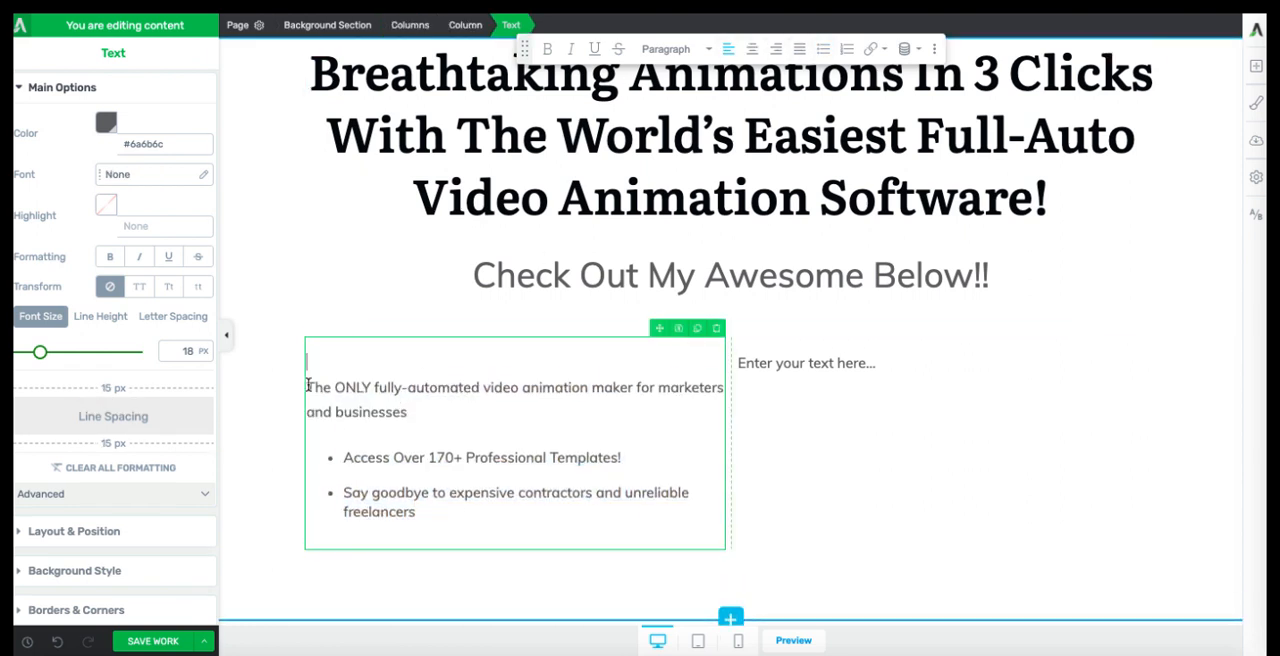
{"action": "left_click", "coordinate": [823, 48]}
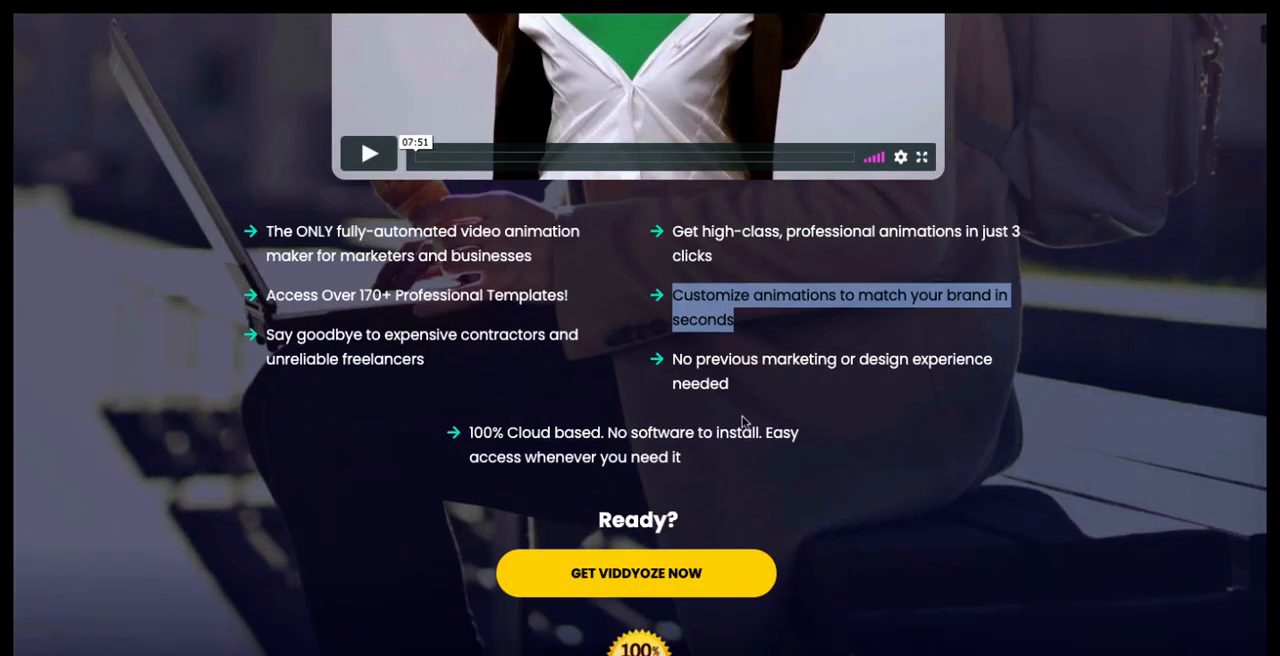
Step: Copy the sales page's second group of three benefits and paste it over the second column's placeholder text
{"action": "left_click_drag", "start_coordinate": [729, 384], "coordinate": [682, 256]}
{"action": "left_click_drag", "start_coordinate": [682, 256], "coordinate": [661, 224]}
{"action": "key", "text": "ctrl+c"}
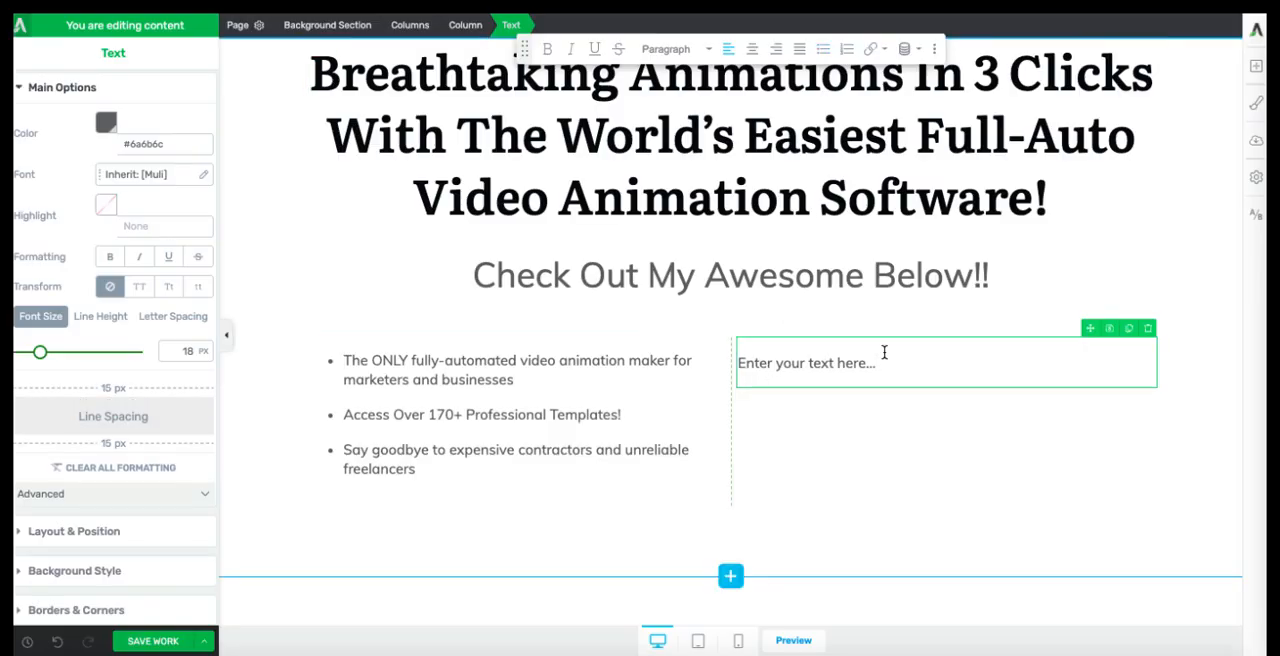
{"action": "left_click_drag", "start_coordinate": [883, 354], "coordinate": [738, 360]}
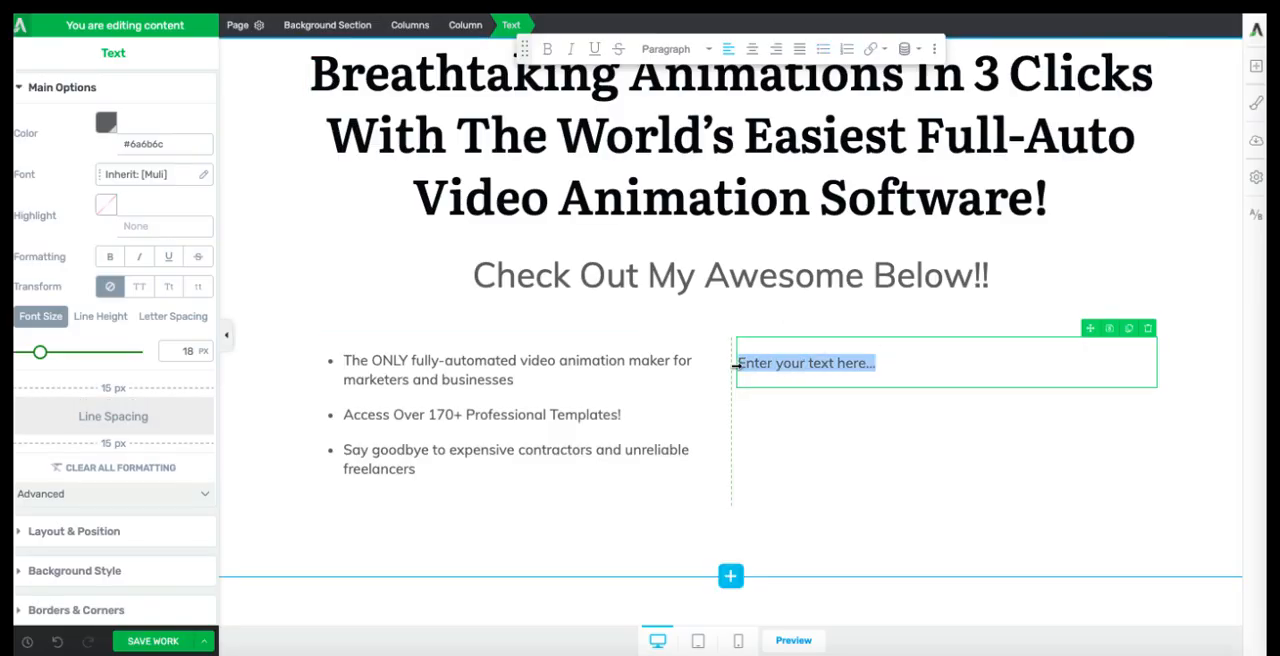
{"action": "key", "text": "ctrl+v"}
Step: Turn the second column's three benefit lines into an unordered list without a leading empty line
{"action": "left_click_drag", "start_coordinate": [1098, 490], "coordinate": [737, 386]}
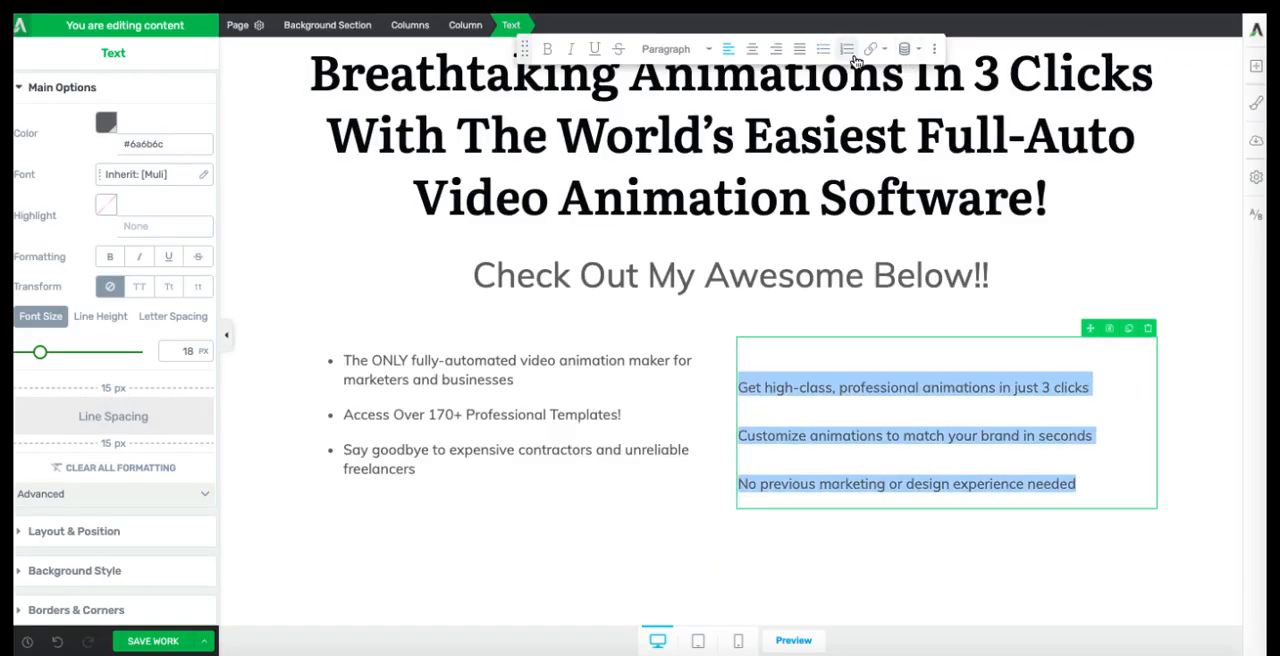
{"action": "left_click", "coordinate": [823, 48]}
{"action": "key", "text": "BackSpace"}
{"action": "left_click", "coordinate": [850, 543]}
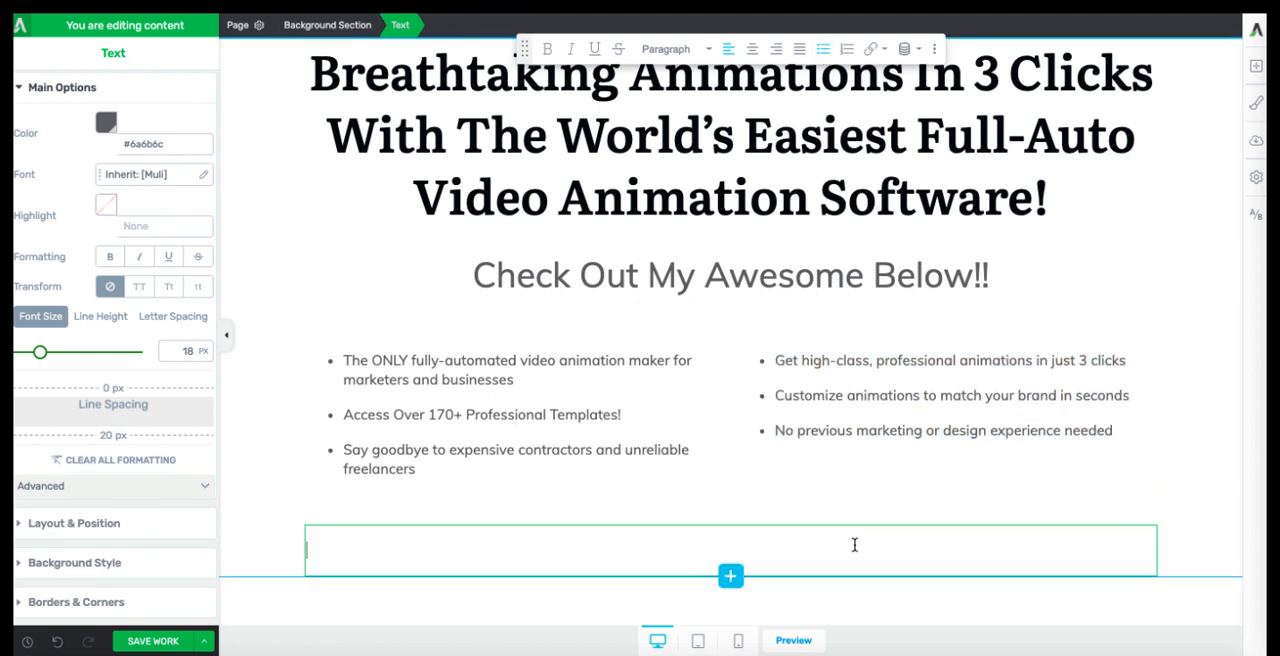
Step: Add the sales page's "100% Cloud based. No software to install. Easy access whenever you need it" as the second column's fourth bullet
{"action": "left_click", "coordinate": [1116, 430]}
{"action": "key", "text": "Return"}
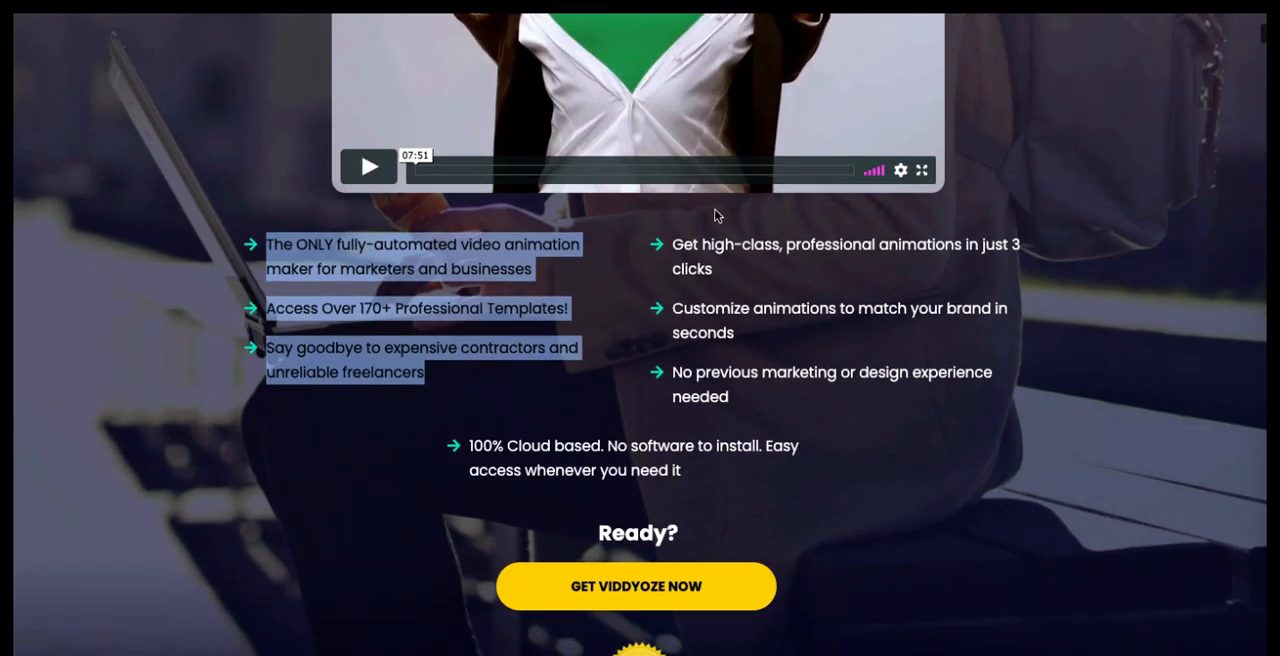
{"action": "left_click_drag", "start_coordinate": [687, 472], "coordinate": [463, 457]}
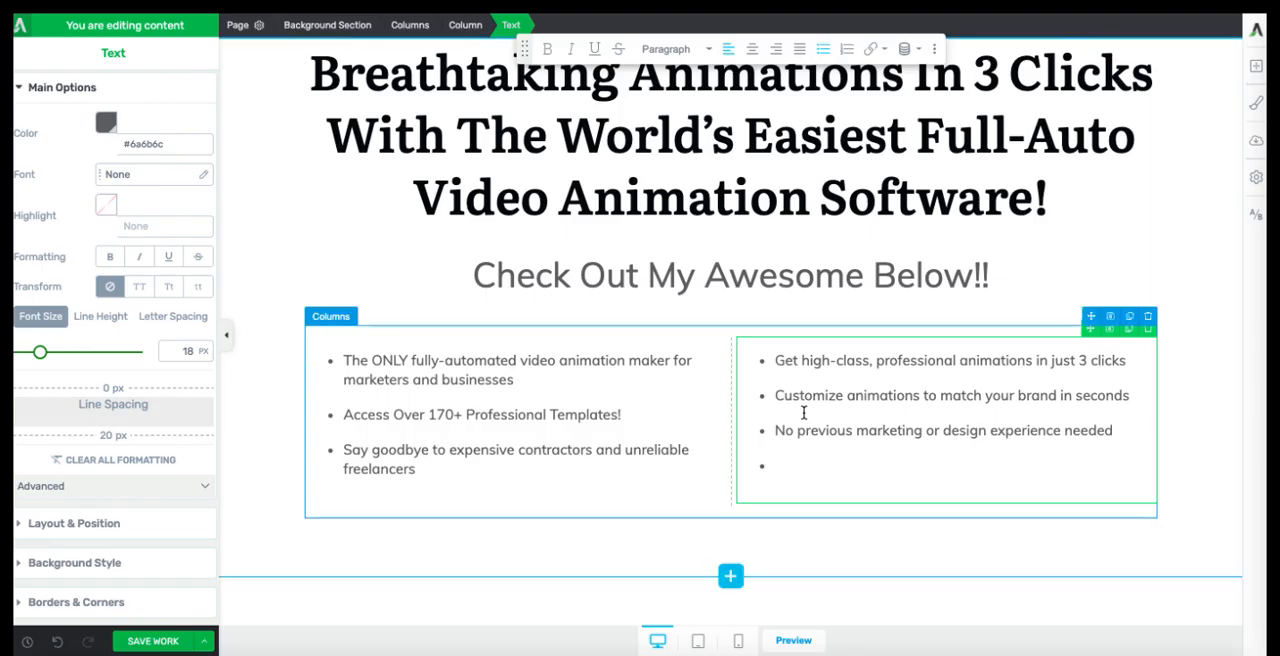
{"action": "type", "text": "100% Cloud based. No software to install. Easy access whenever you need it"}
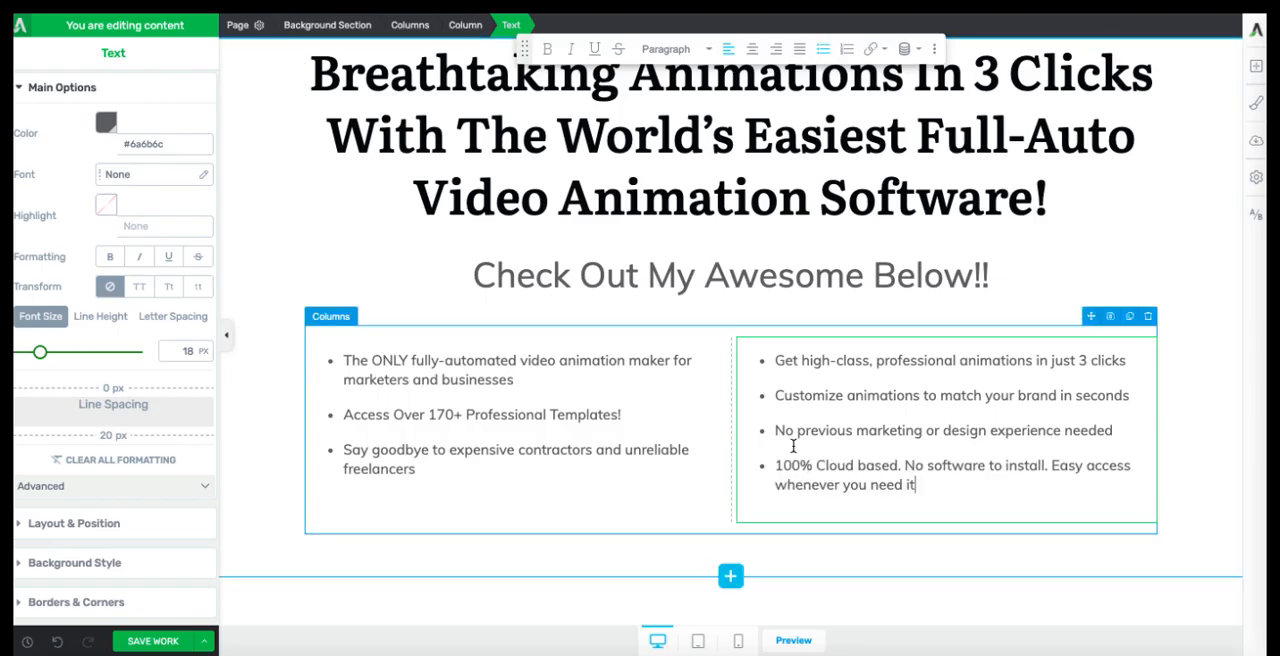
Step: Look through the rest of the Viddyoze sales page, including its guarantee, customer reviews and animation feature sections
{"action": "left_click", "coordinate": [1140, 622]}
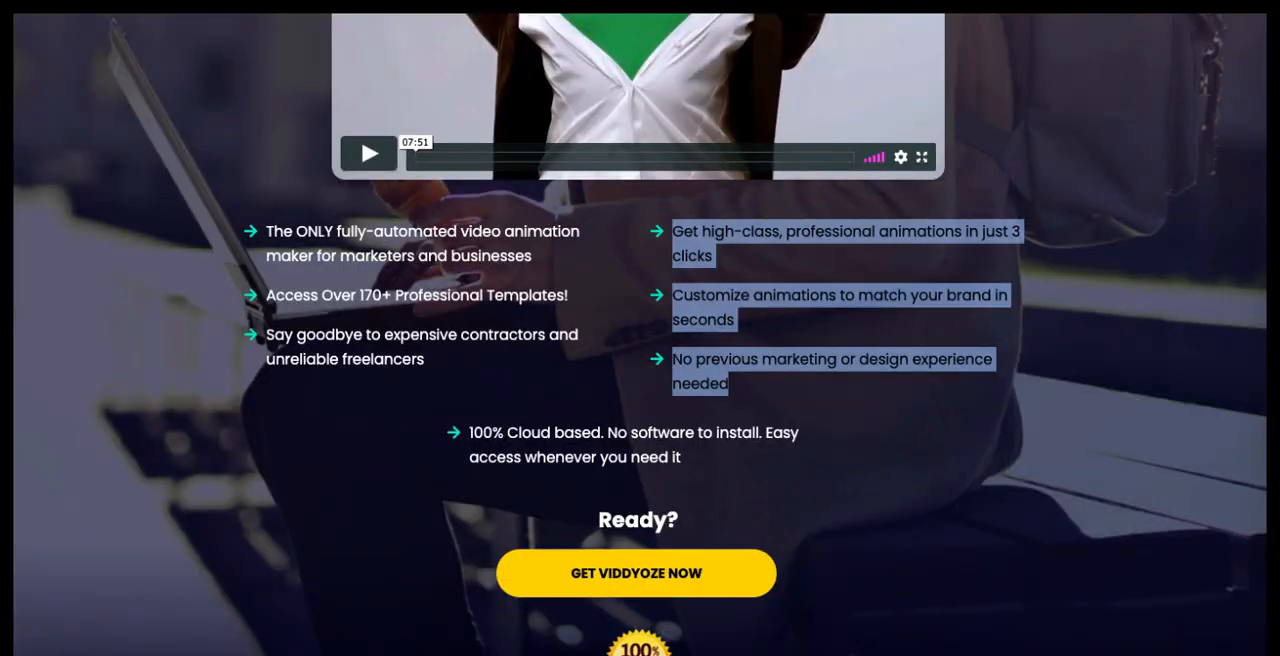
{"action": "scroll", "coordinate": [763, 363], "scroll_direction": "down", "scroll_amount": 2}
{"action": "scroll", "coordinate": [754, 341], "scroll_direction": "down", "scroll_amount": 3}
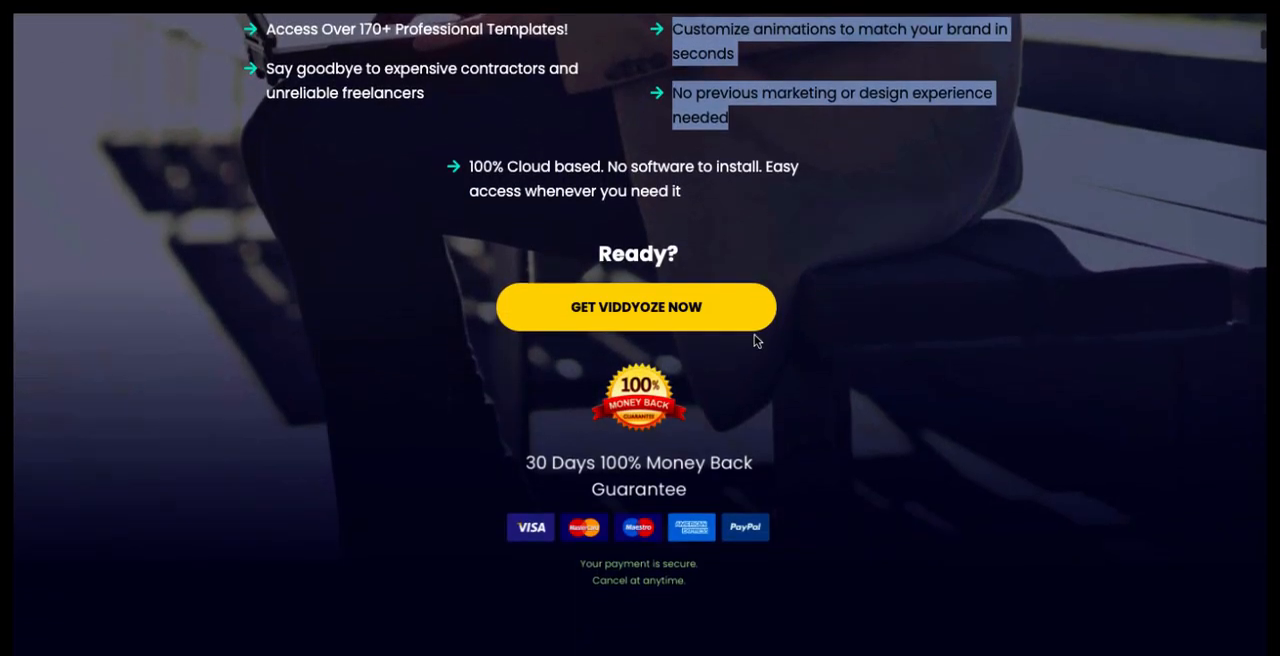
{"action": "scroll", "coordinate": [754, 341], "scroll_direction": "down", "scroll_amount": 10}
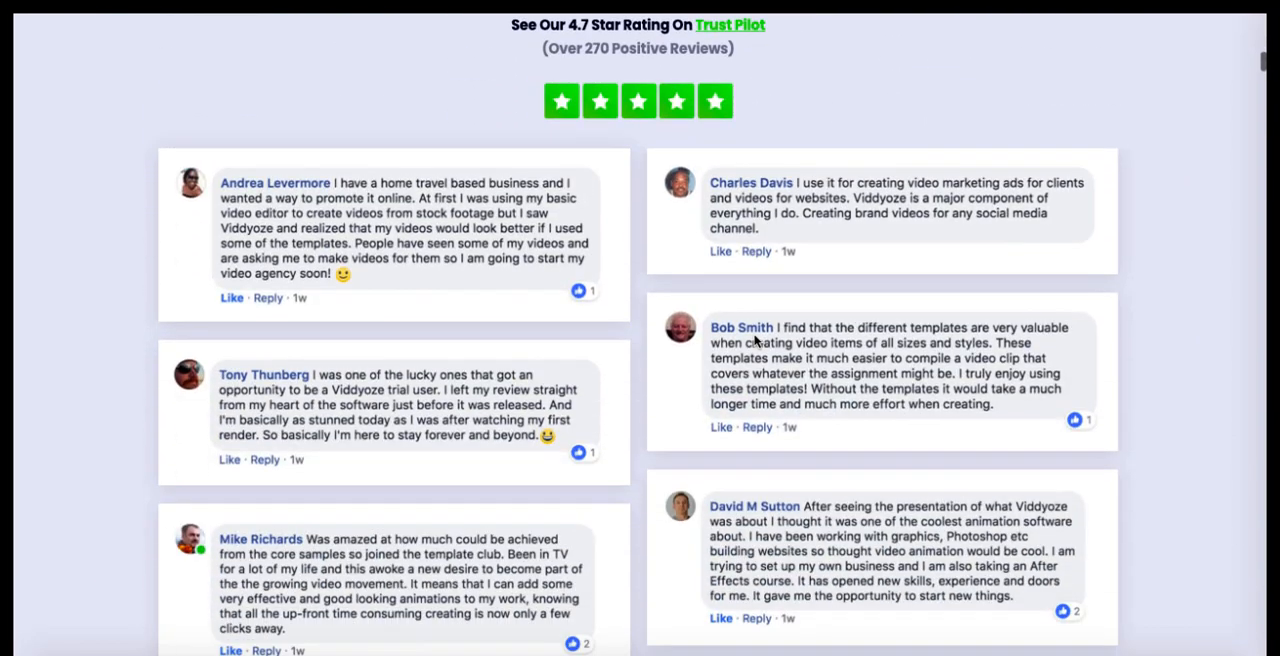
{"action": "scroll", "coordinate": [755, 341], "scroll_direction": "down", "scroll_amount": 1}
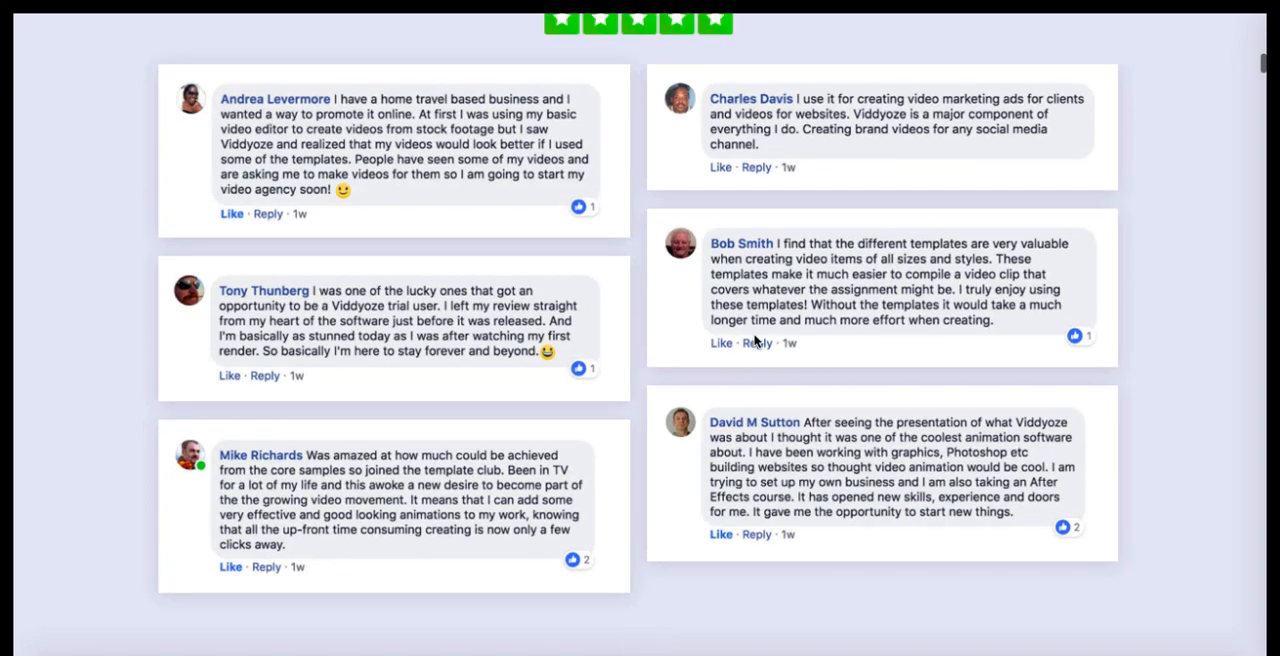
{"action": "scroll", "coordinate": [755, 341], "scroll_direction": "down", "scroll_amount": 12}
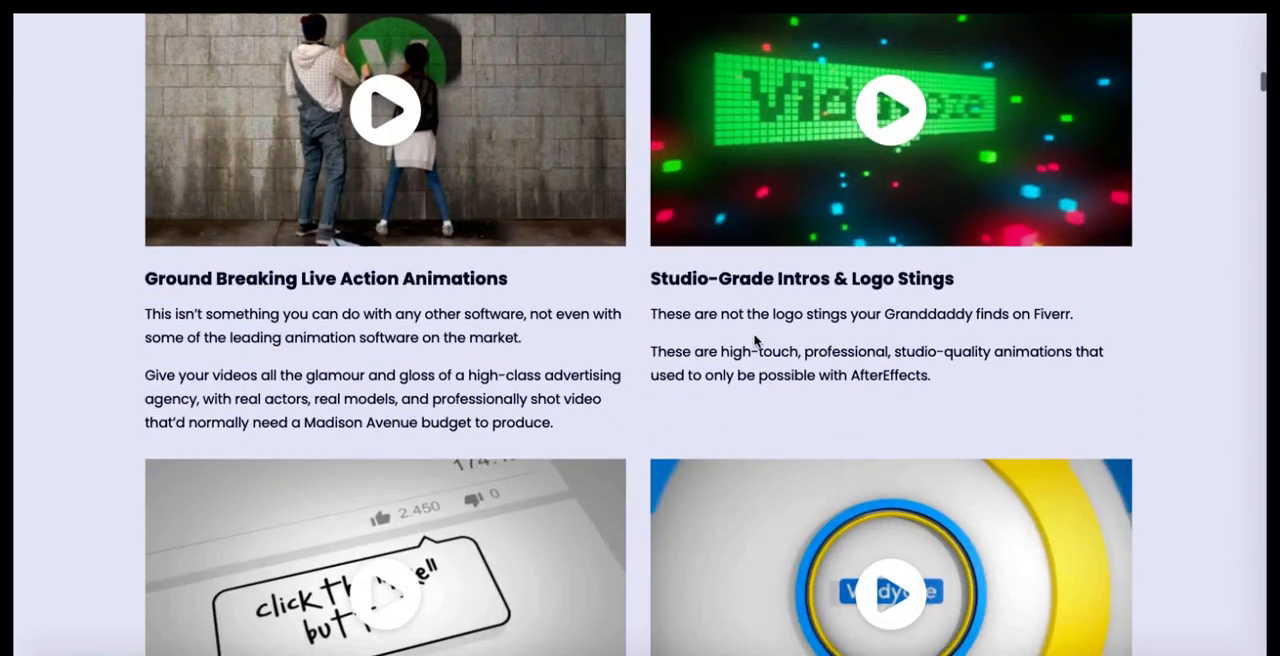
{"action": "scroll", "coordinate": [755, 341], "scroll_direction": "down", "scroll_amount": 11}
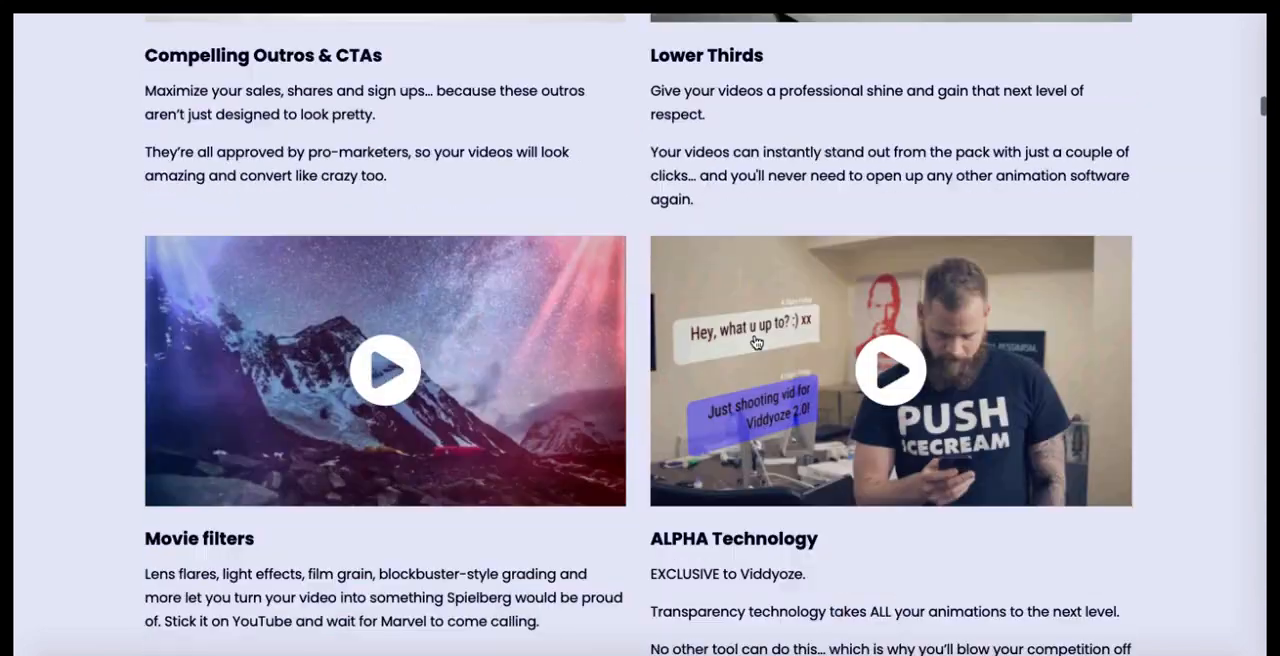
{"action": "scroll", "coordinate": [755, 341], "scroll_direction": "down", "scroll_amount": 3}
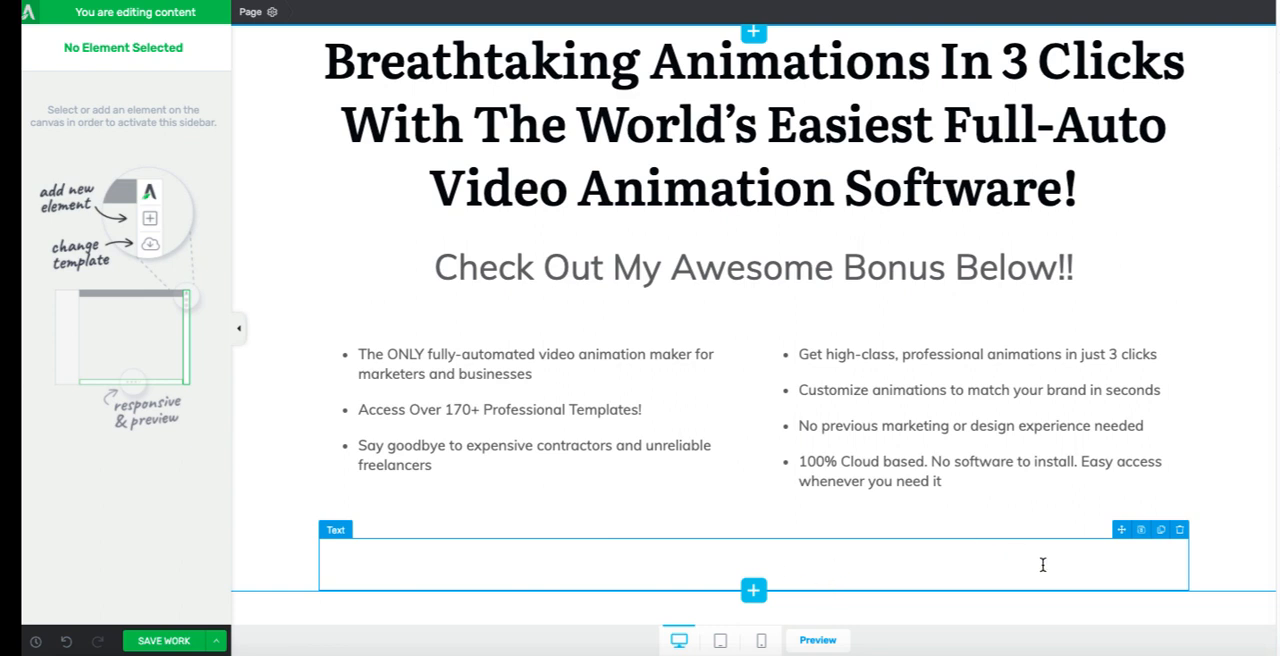
Step: Insert a Contact Form element below the bullet columns using the opt-in template Opt-in Form 01 with name, email and sign-up button
{"action": "left_click", "coordinate": [1278, 52]}
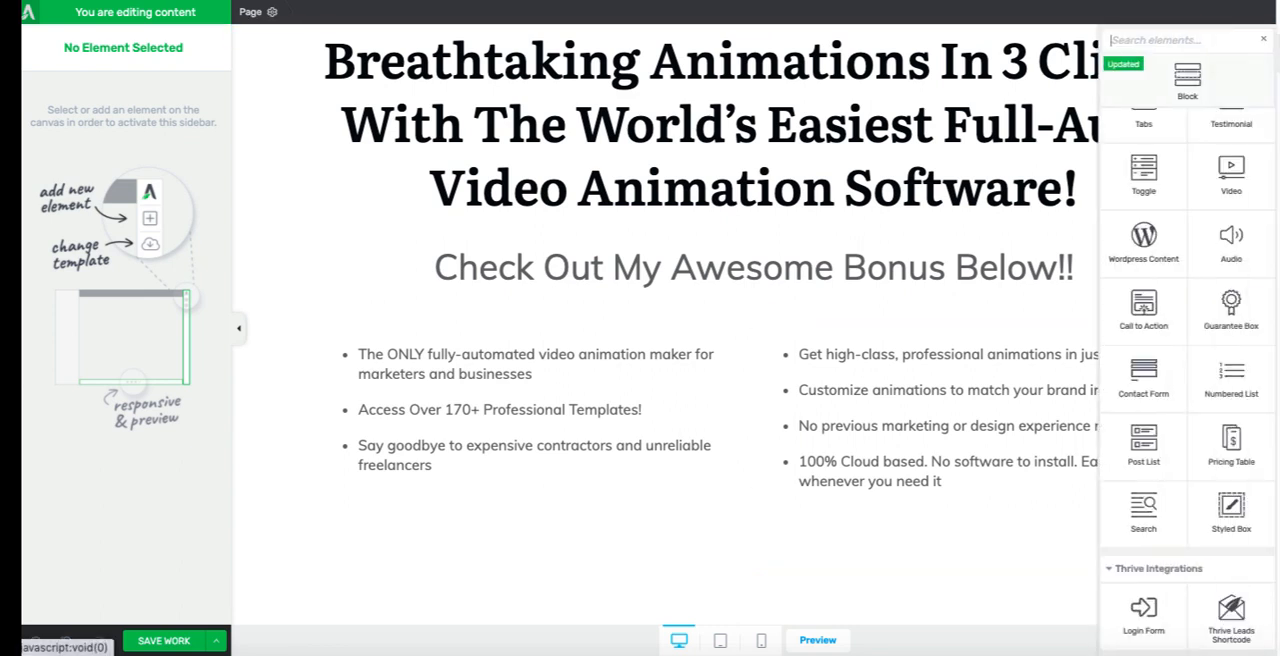
{"action": "scroll", "coordinate": [1214, 397], "scroll_direction": "down", "scroll_amount": 2}
{"action": "left_click_drag", "start_coordinate": [1169, 374], "coordinate": [830, 600]}
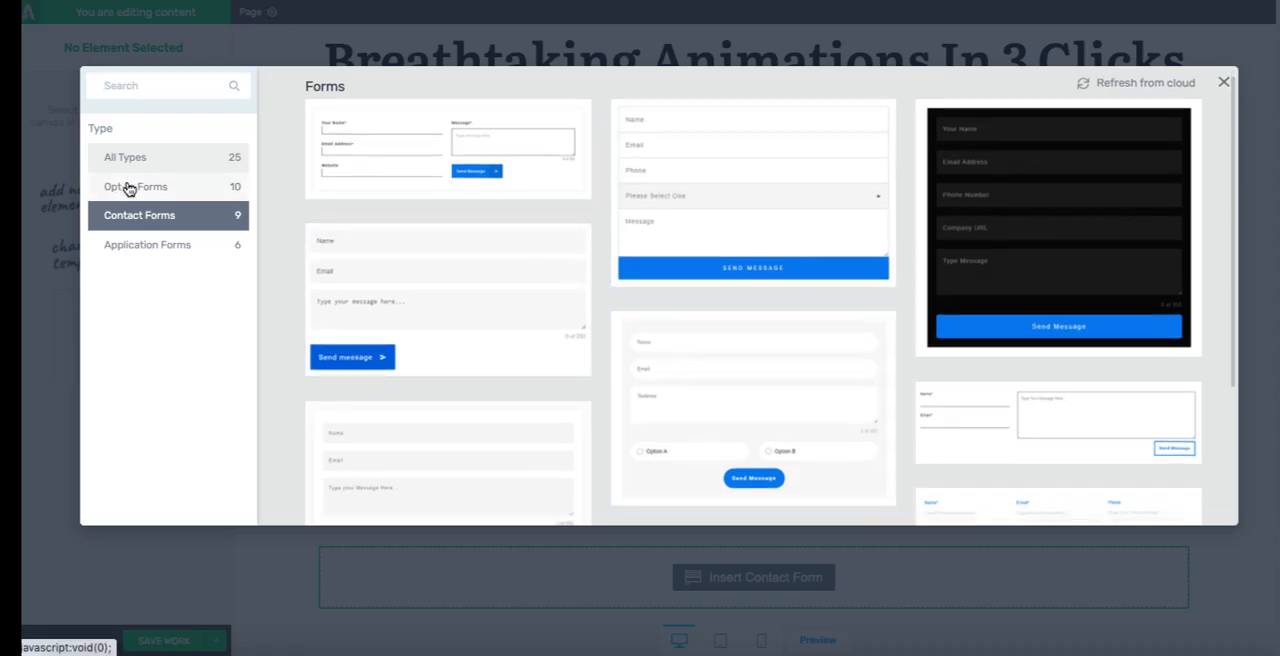
{"action": "left_click", "coordinate": [126, 188]}
{"action": "scroll", "coordinate": [664, 230], "scroll_direction": "down", "scroll_amount": 1}
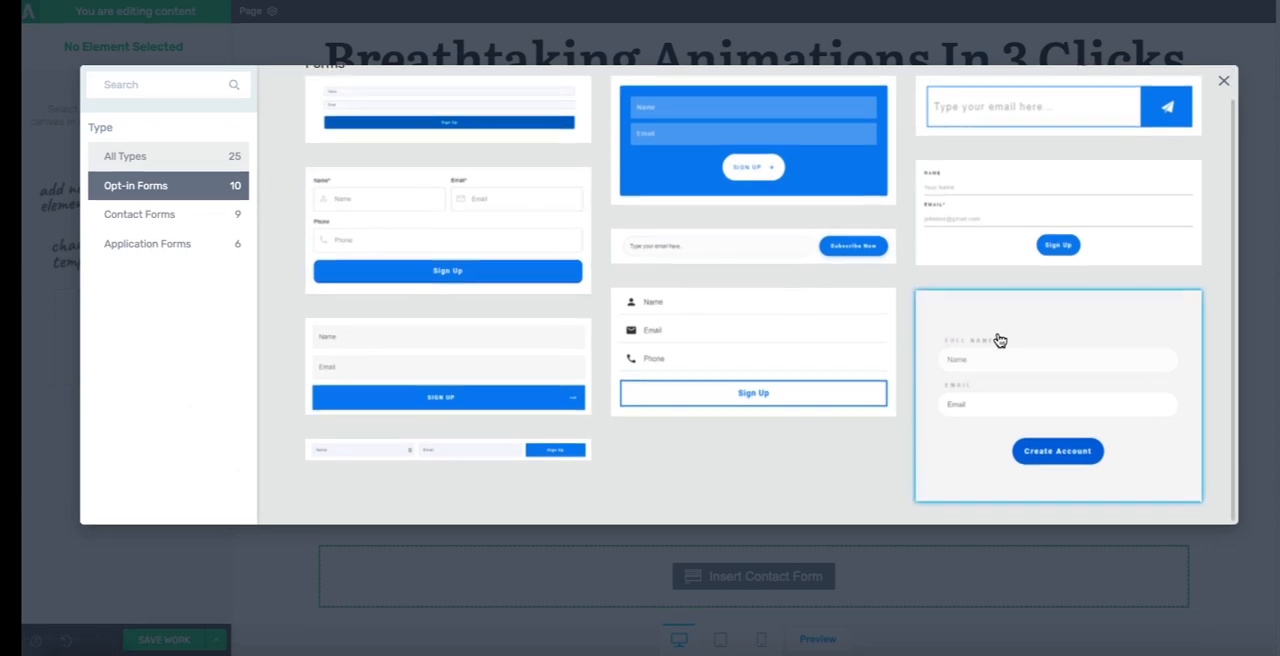
{"action": "scroll", "coordinate": [1017, 392], "scroll_direction": "up", "scroll_amount": 1}
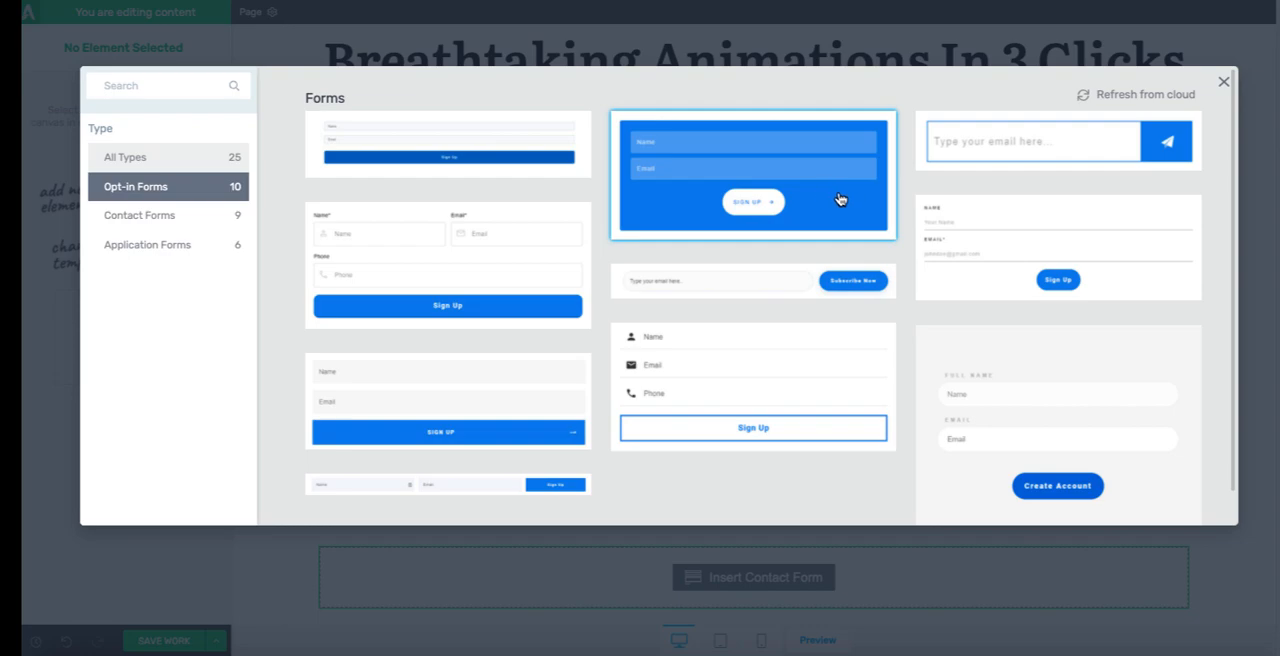
{"action": "left_click", "coordinate": [471, 418]}
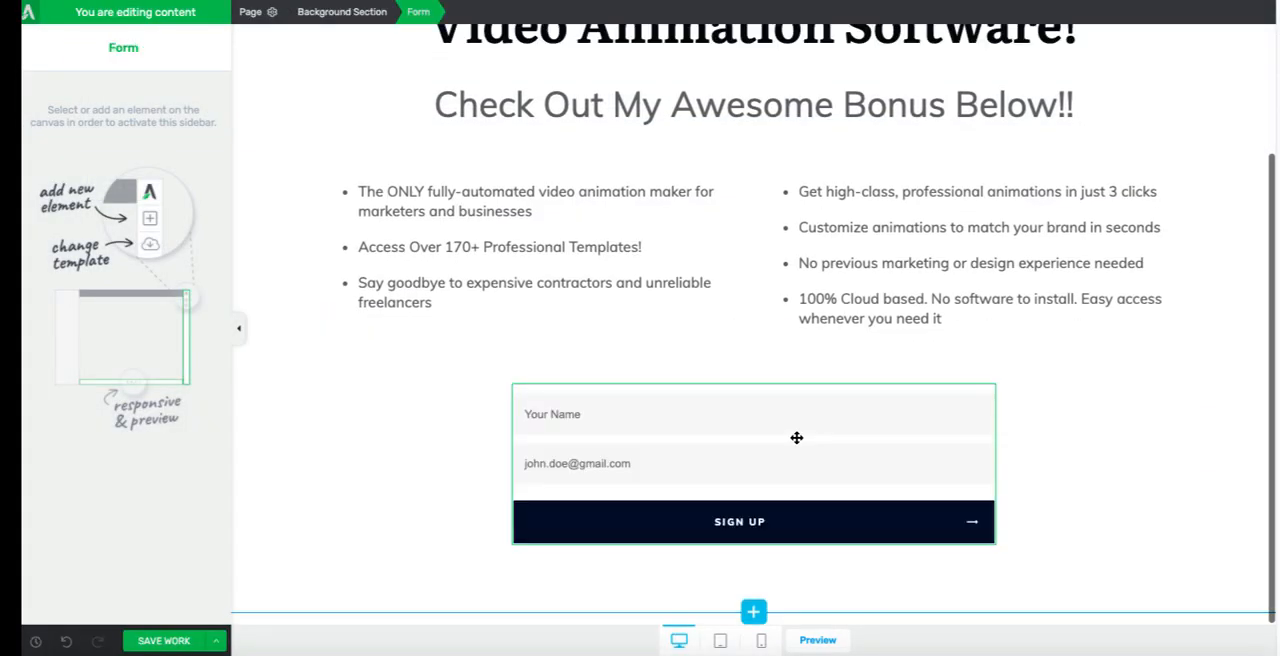
{"action": "left_click", "coordinate": [1104, 450]}
{"action": "scroll", "coordinate": [1104, 450], "scroll_direction": "up", "scroll_amount": 2}
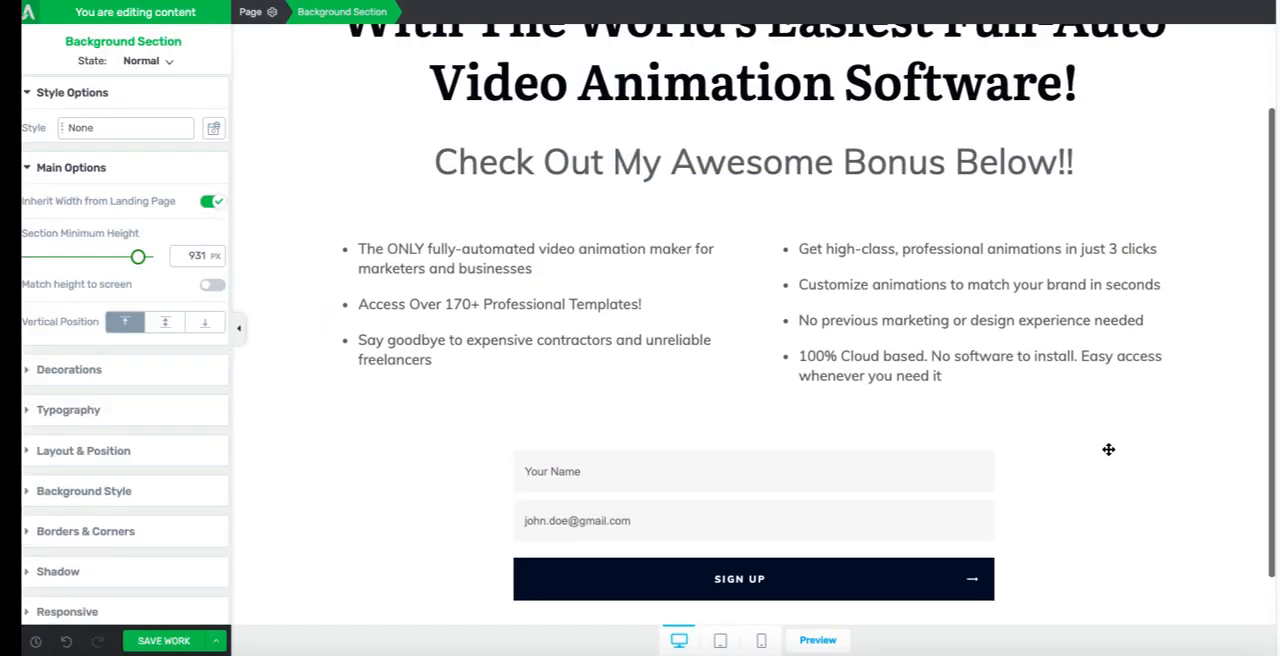
{"action": "scroll", "coordinate": [745, 580], "scroll_direction": "down", "scroll_amount": 2}
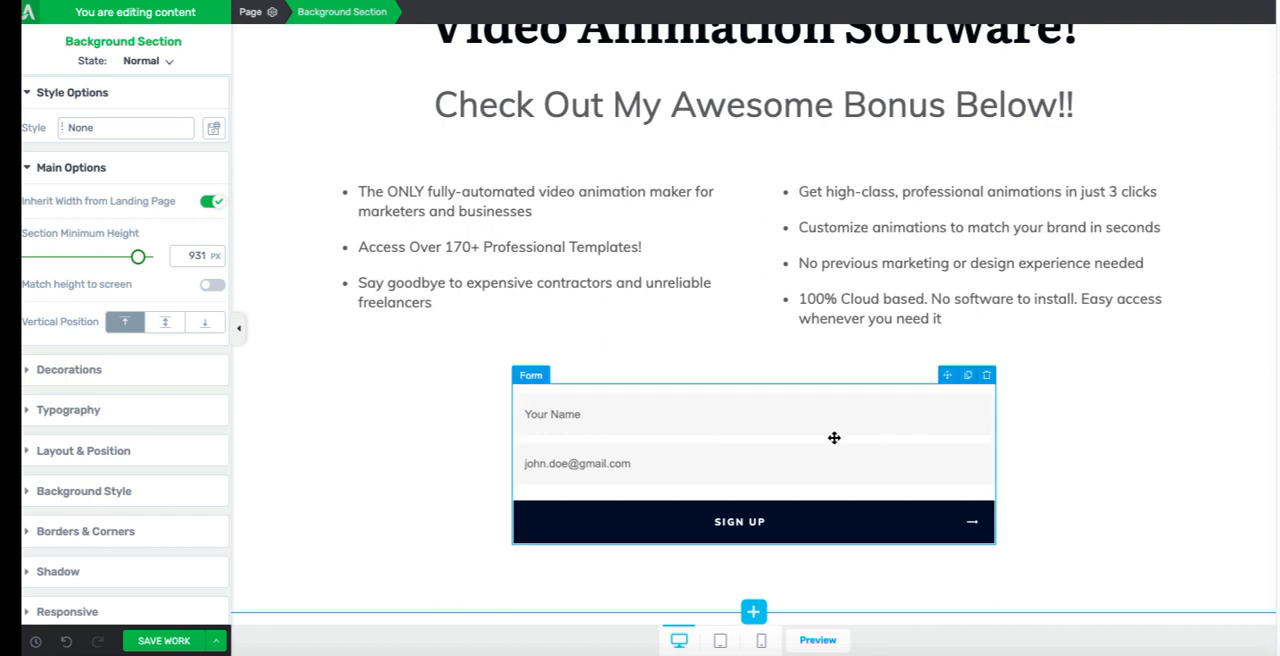
Step: Connect the opt-in form to GetResponse through the API and send its leads to the viddyoze_clients mailing list
{"action": "left_click", "coordinate": [792, 431]}
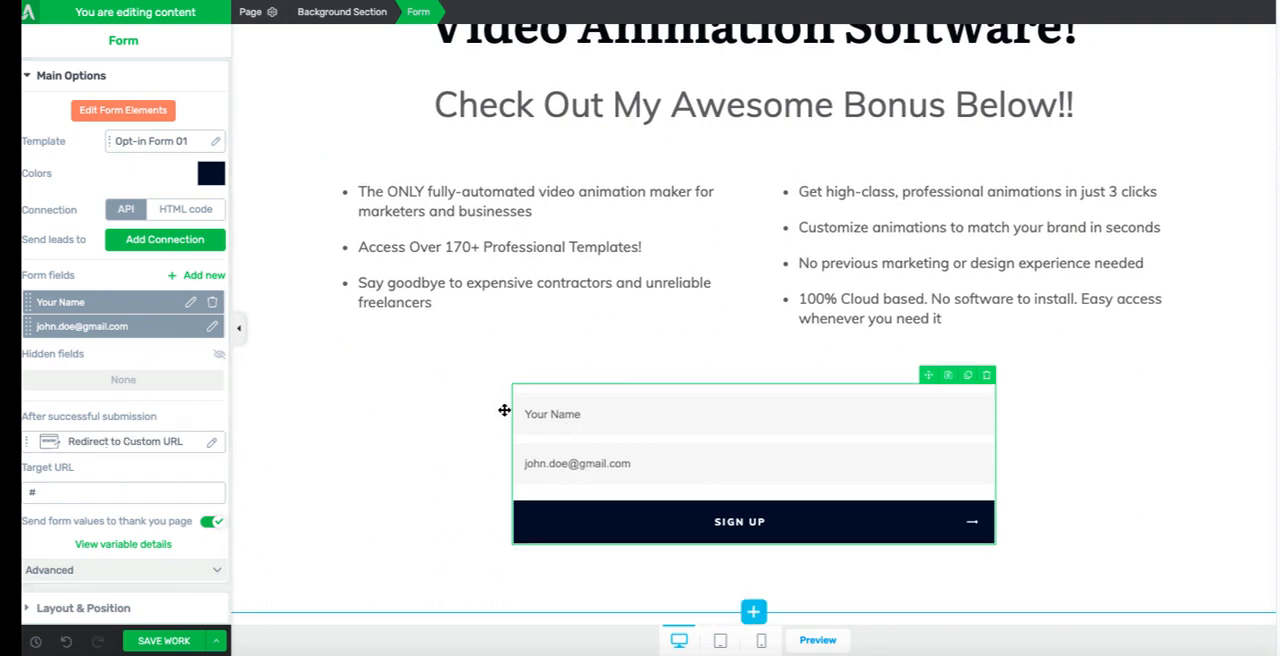
{"action": "left_click", "coordinate": [151, 246]}
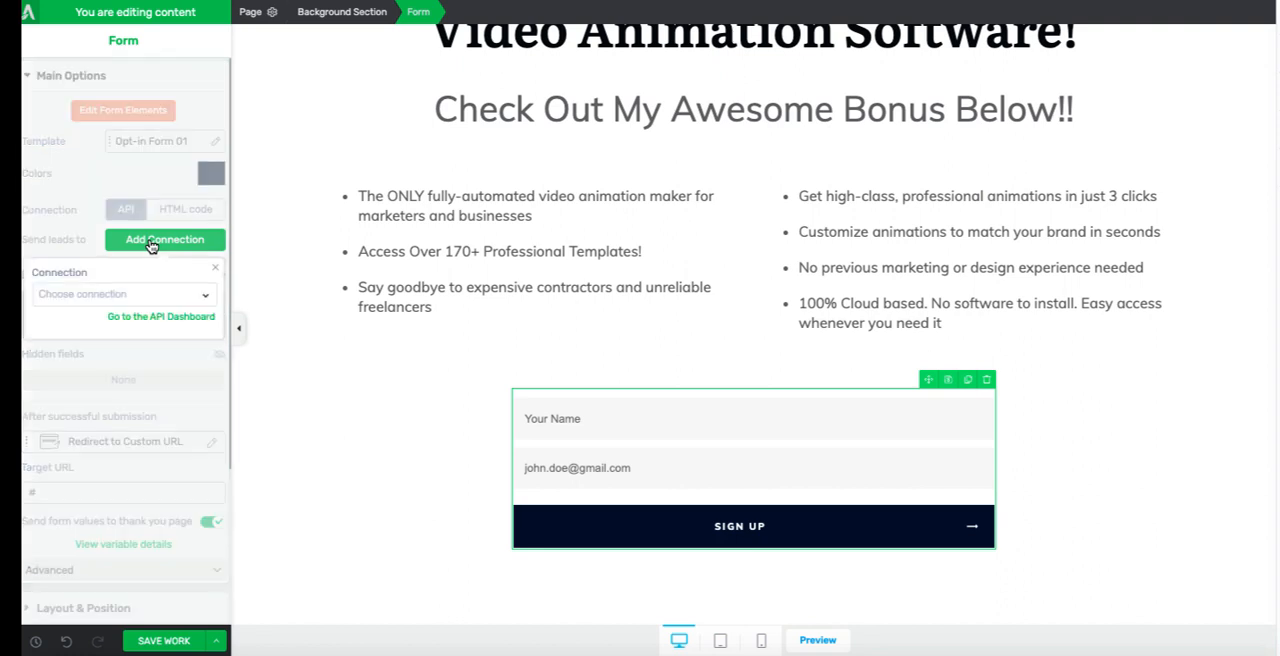
{"action": "left_click", "coordinate": [163, 294]}
{"action": "left_click", "coordinate": [100, 362]}
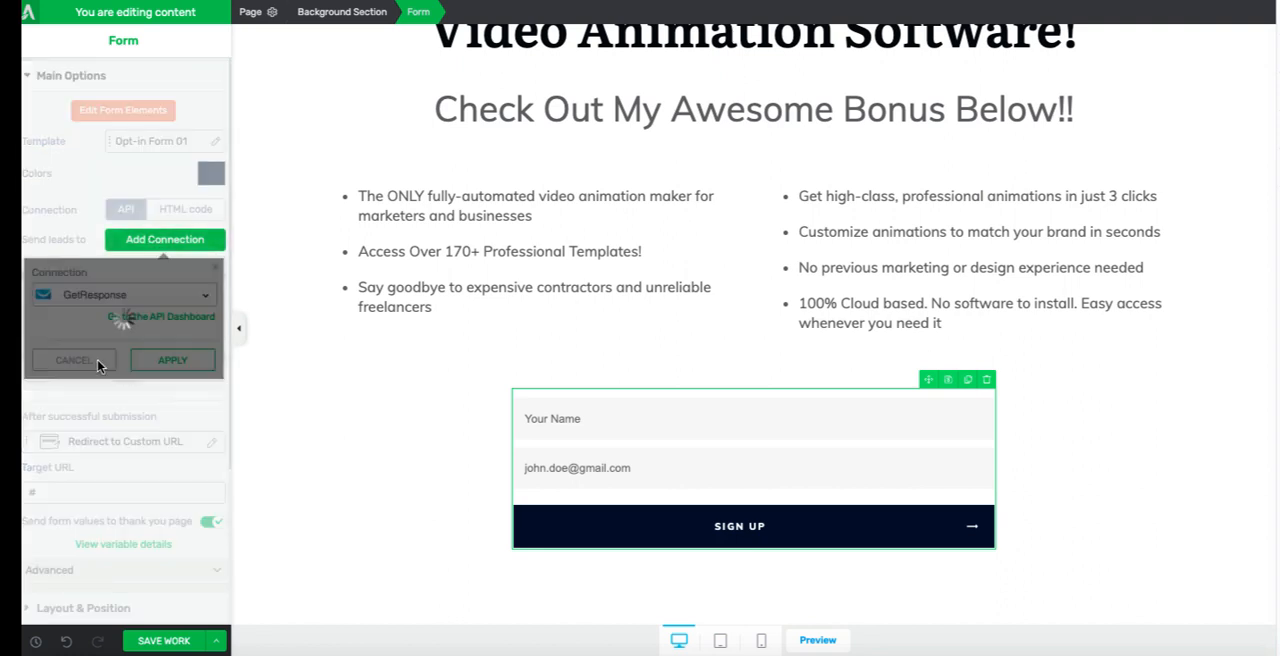
{"action": "left_click", "coordinate": [160, 362]}
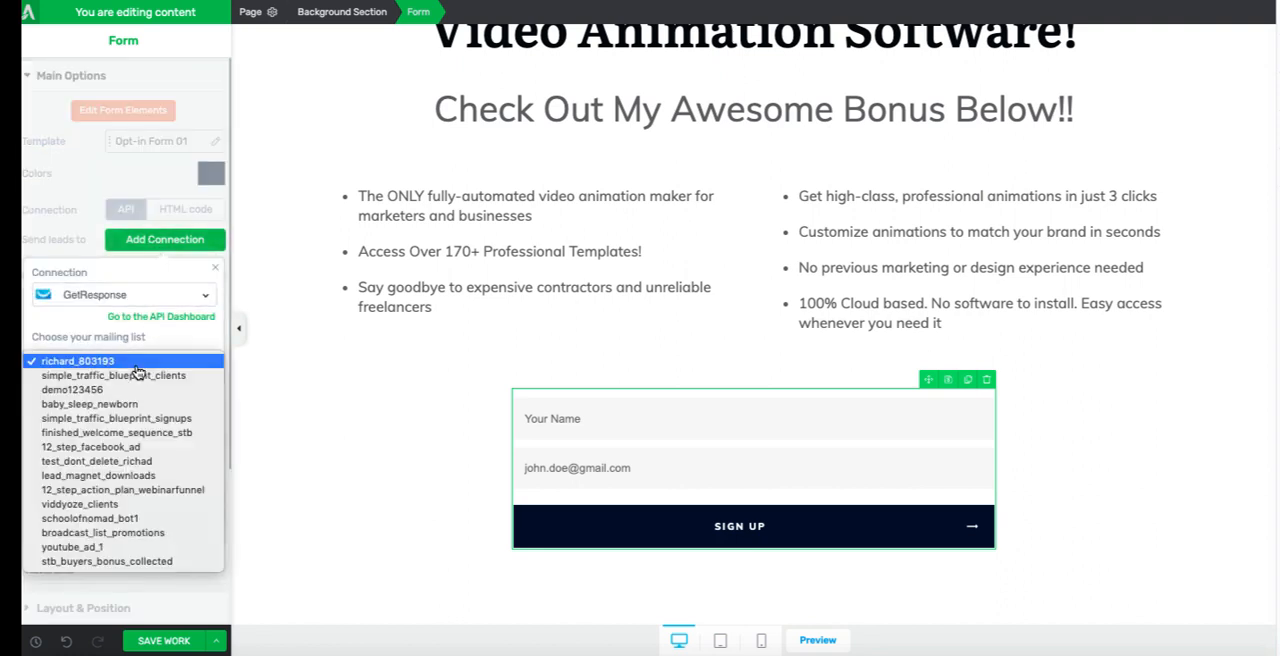
{"action": "left_click", "coordinate": [110, 504]}
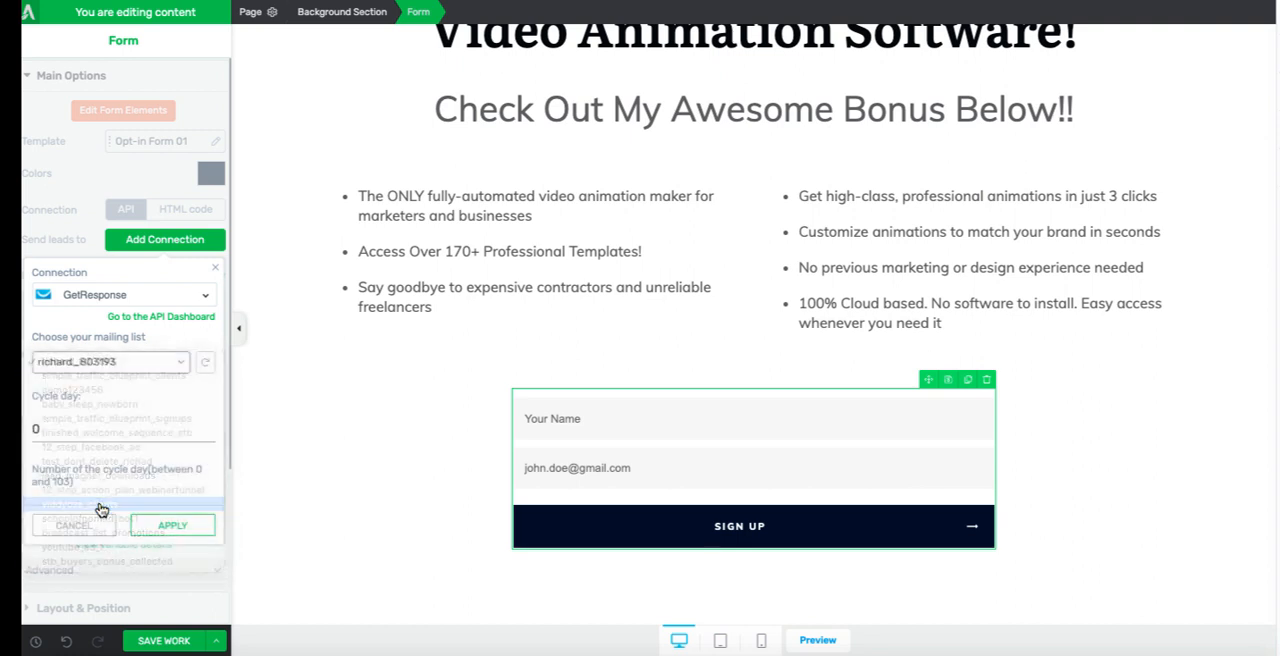
{"action": "left_click", "coordinate": [172, 527]}
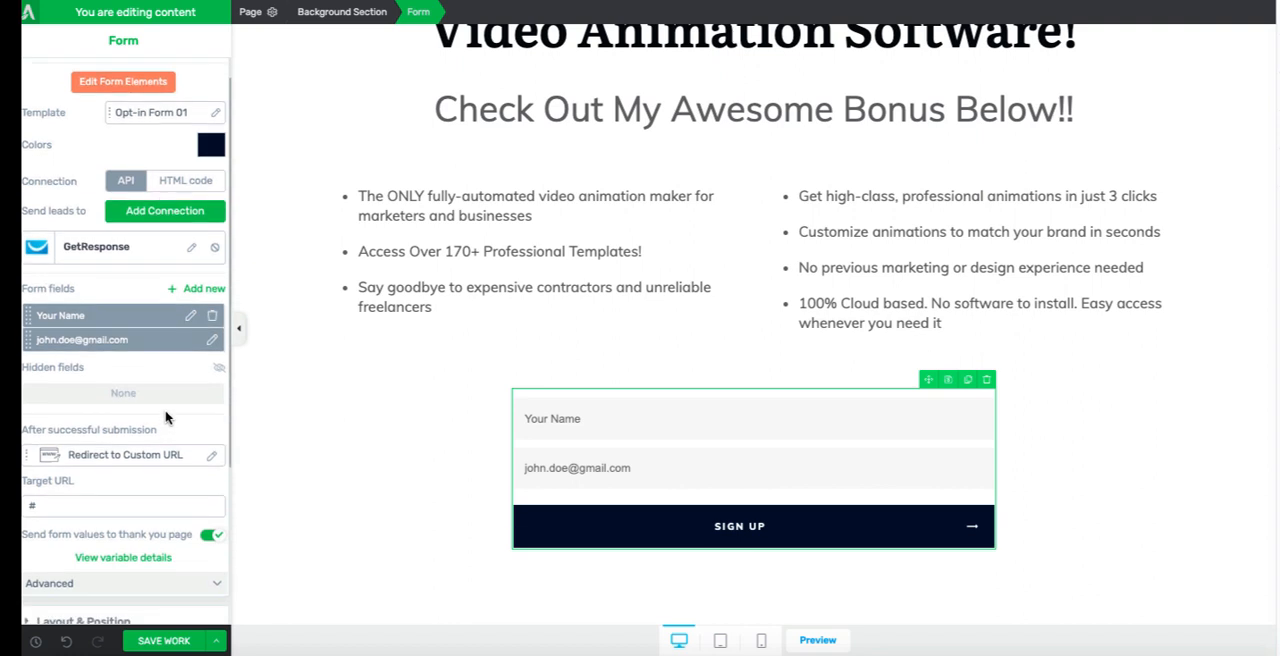
{"action": "scroll", "coordinate": [164, 416], "scroll_direction": "down", "scroll_amount": 1}
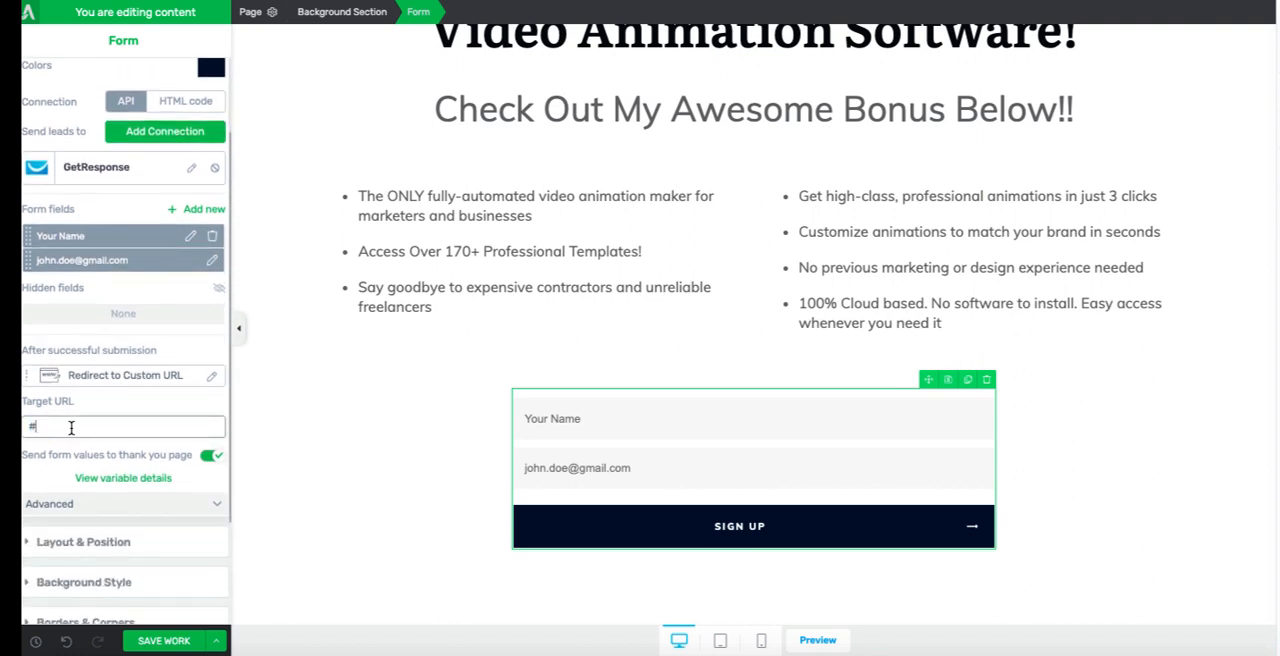
{"action": "key", "text": "BackSpace"}
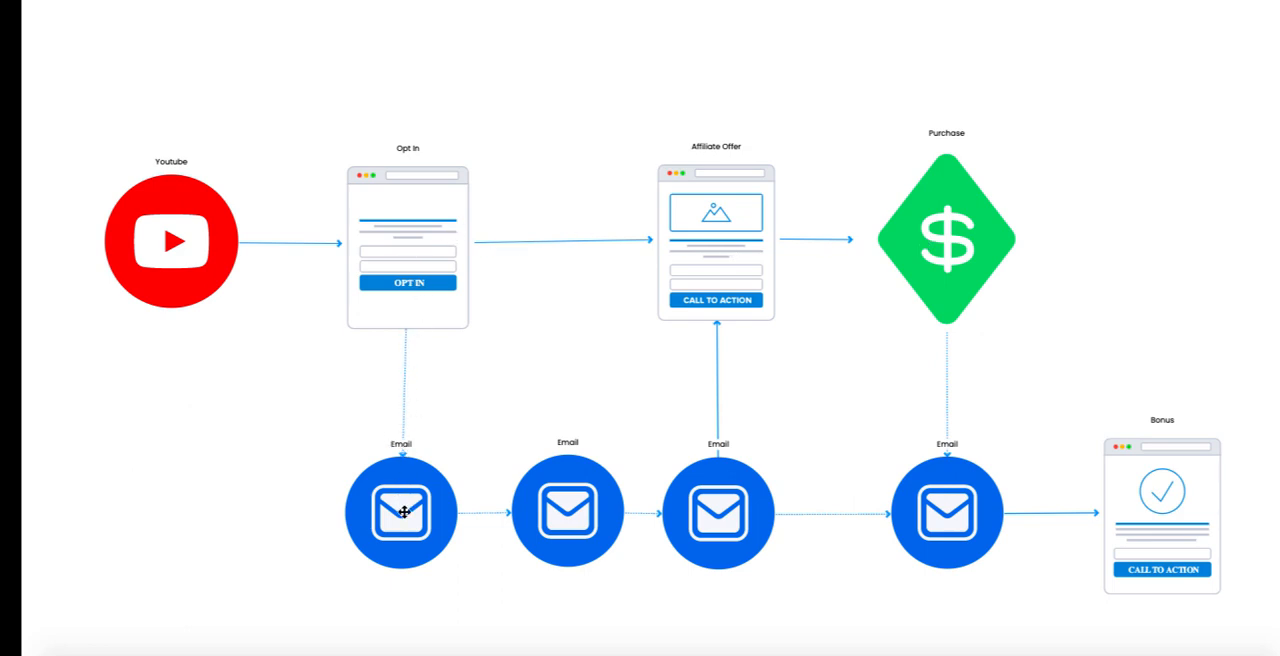
Step: Review the email follow-up sequence and the purchase stage in the sales funnel diagram
{"action": "left_click", "coordinate": [575, 479]}
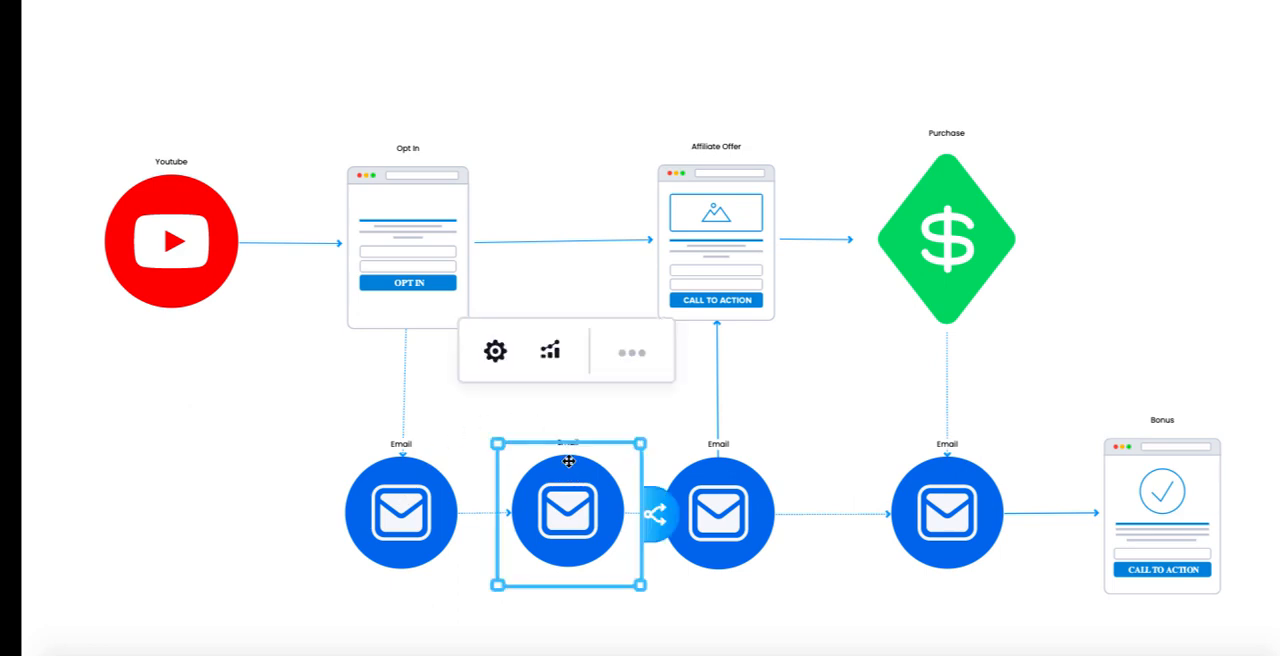
{"action": "left_click", "coordinate": [725, 493]}
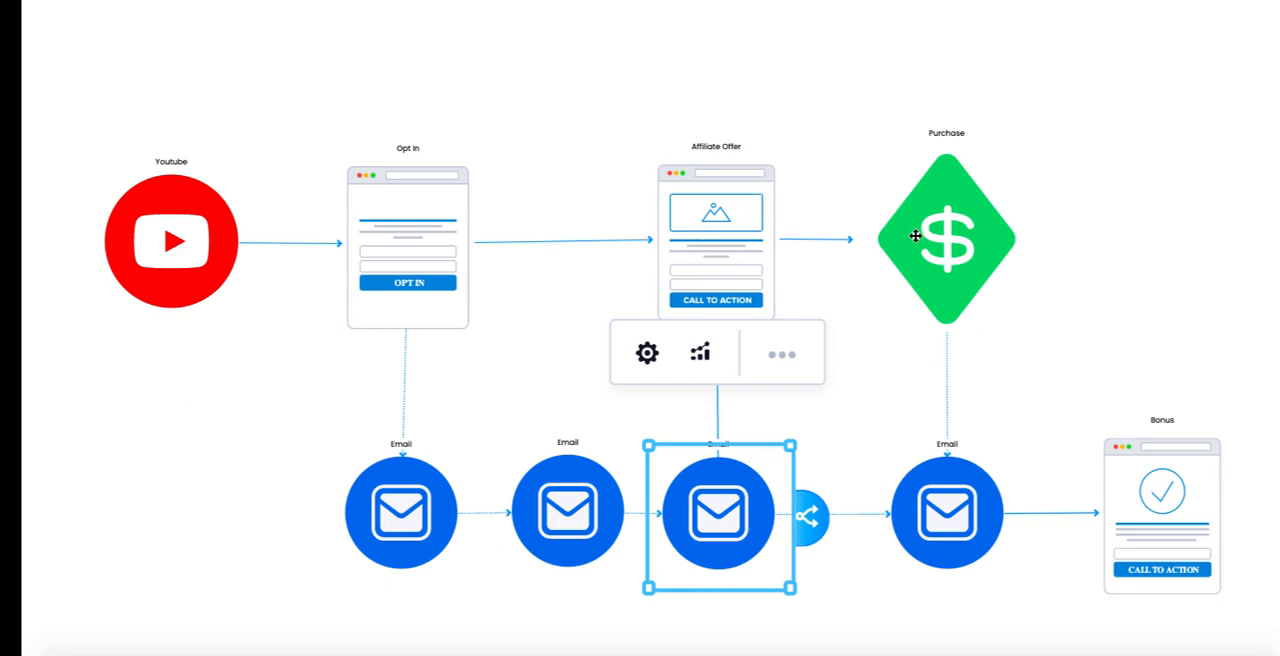
{"action": "left_click", "coordinate": [1021, 276]}
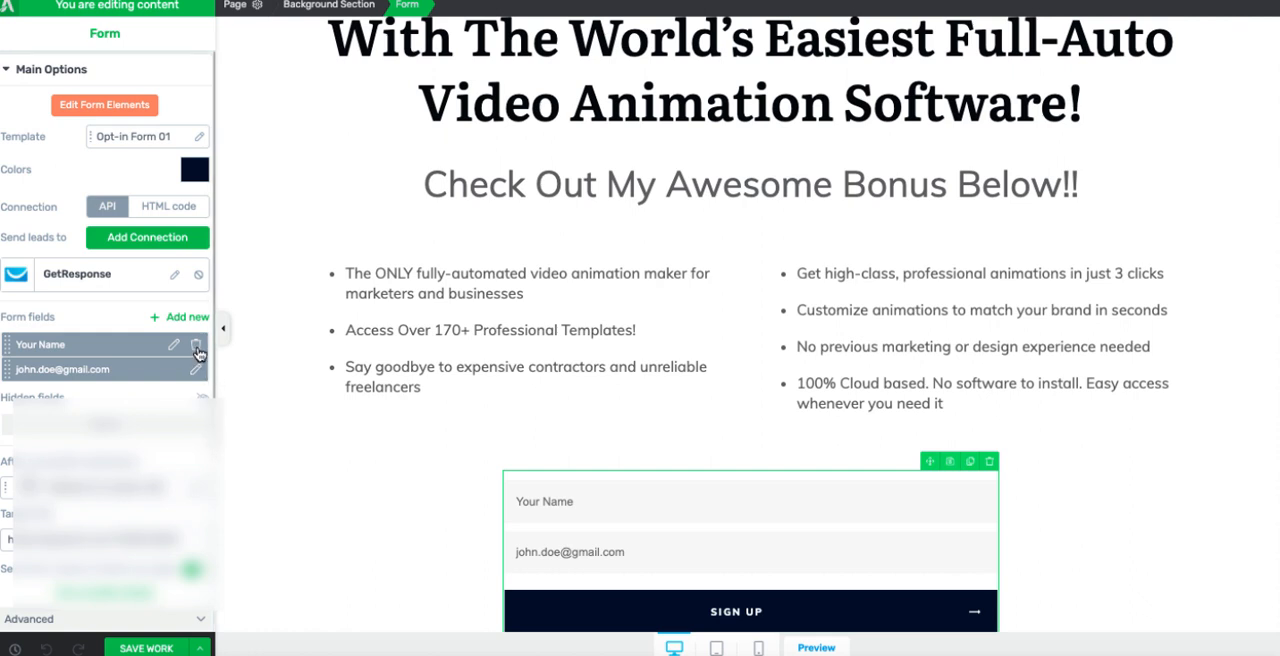
Step: Delete the Your Name field from the opt-in form and add a GDPR Checkbox field named Gdpr
{"action": "left_click", "coordinate": [196, 346]}
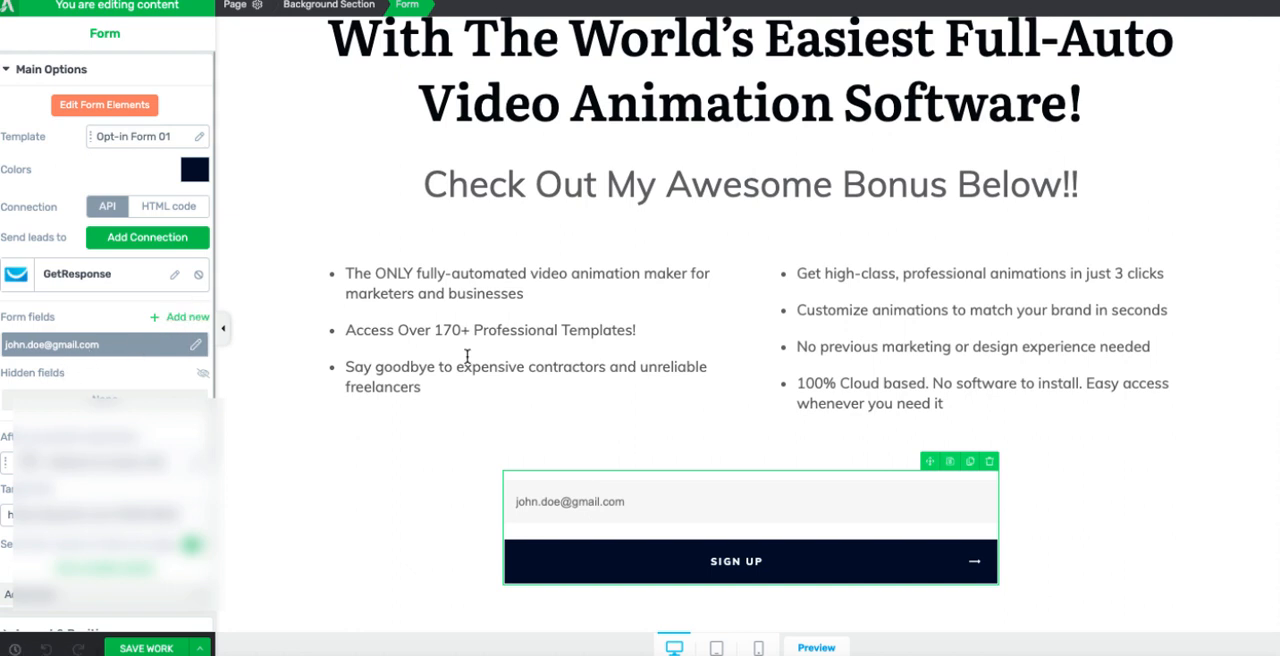
{"action": "scroll", "coordinate": [739, 503], "scroll_direction": "down", "scroll_amount": 1}
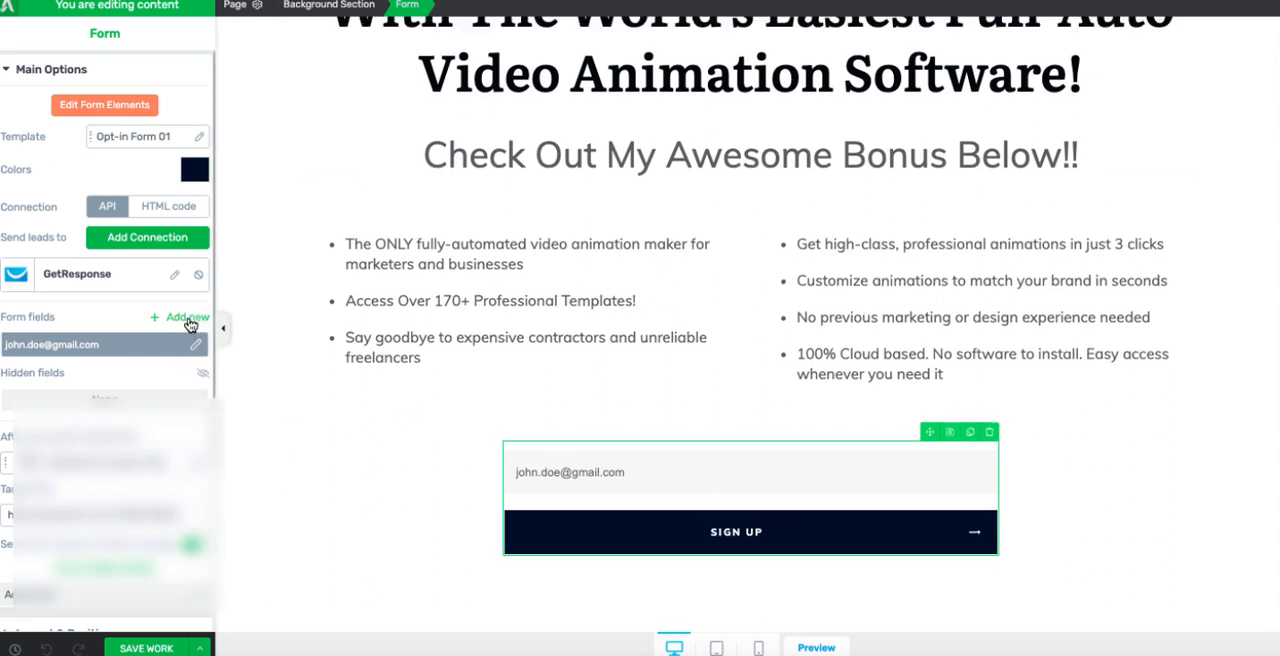
{"action": "left_click", "coordinate": [188, 319]}
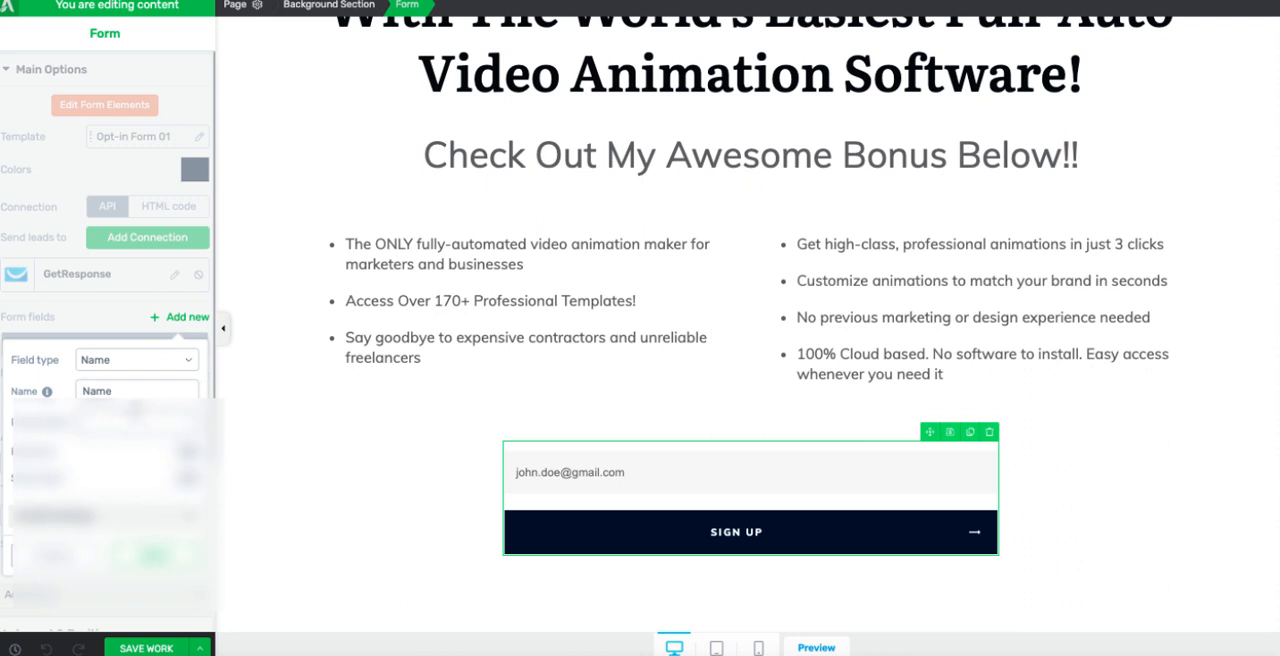
{"action": "left_click", "coordinate": [180, 361]}
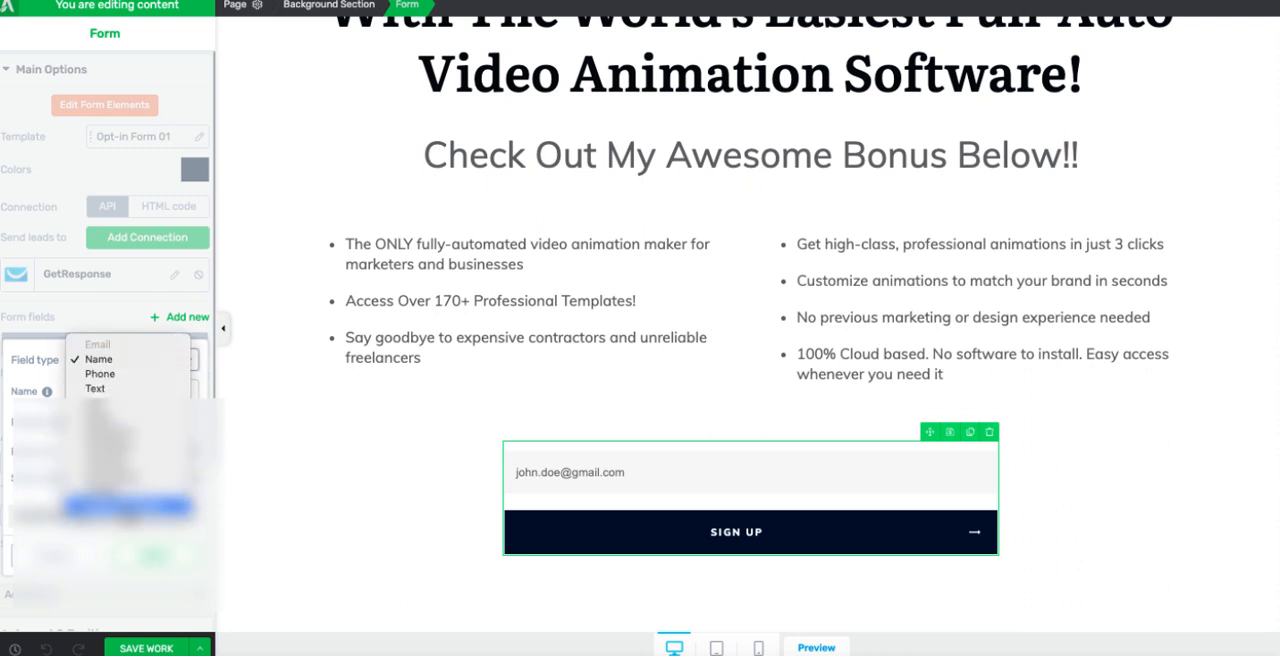
{"action": "left_click", "coordinate": [128, 507]}
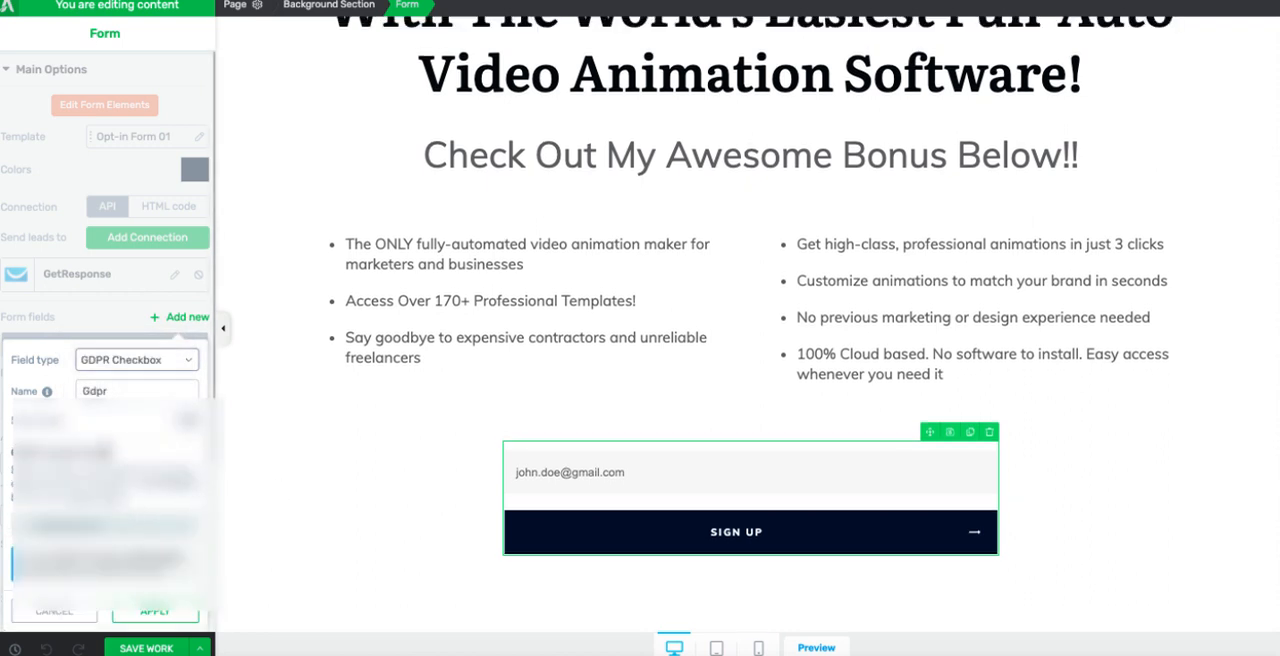
{"action": "scroll", "coordinate": [130, 398], "scroll_direction": "down", "scroll_amount": 1}
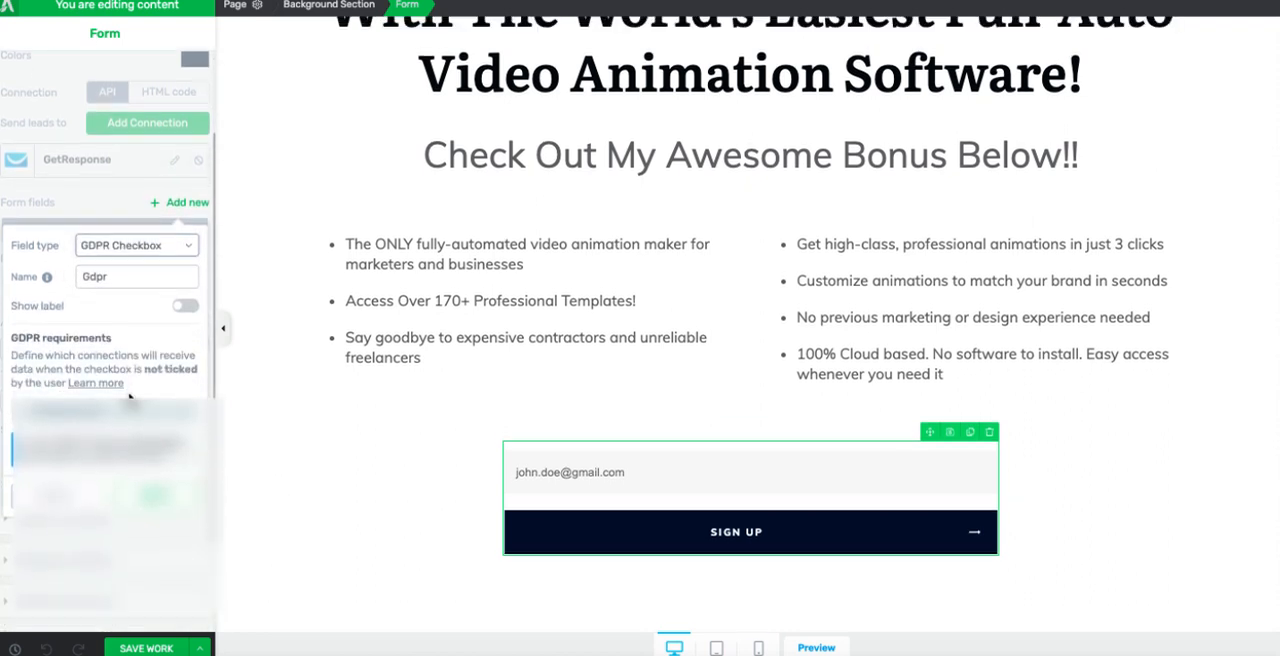
{"action": "left_click", "coordinate": [155, 460]}
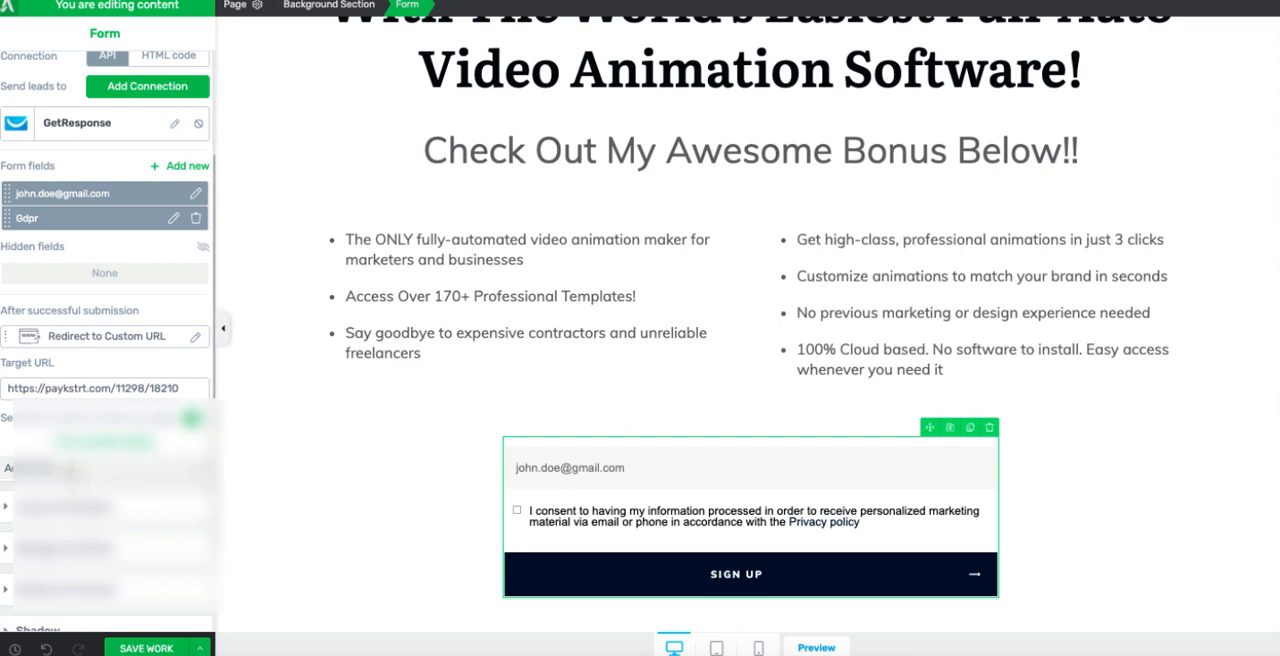
Step: Edit the form's GDPR consent text to remove the word "phone" from the marketing contact methods
{"action": "scroll", "coordinate": [98, 476], "scroll_direction": "up", "scroll_amount": 2}
{"action": "left_click", "coordinate": [88, 104]}
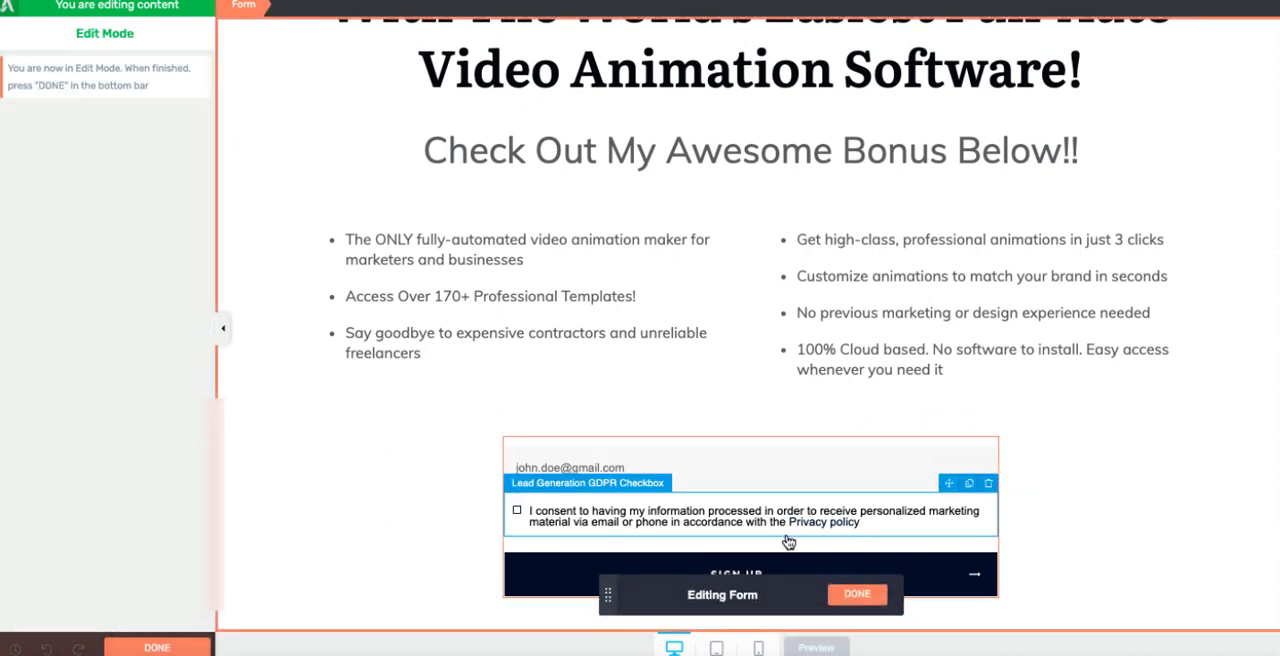
{"action": "left_click", "coordinate": [1160, 610]}
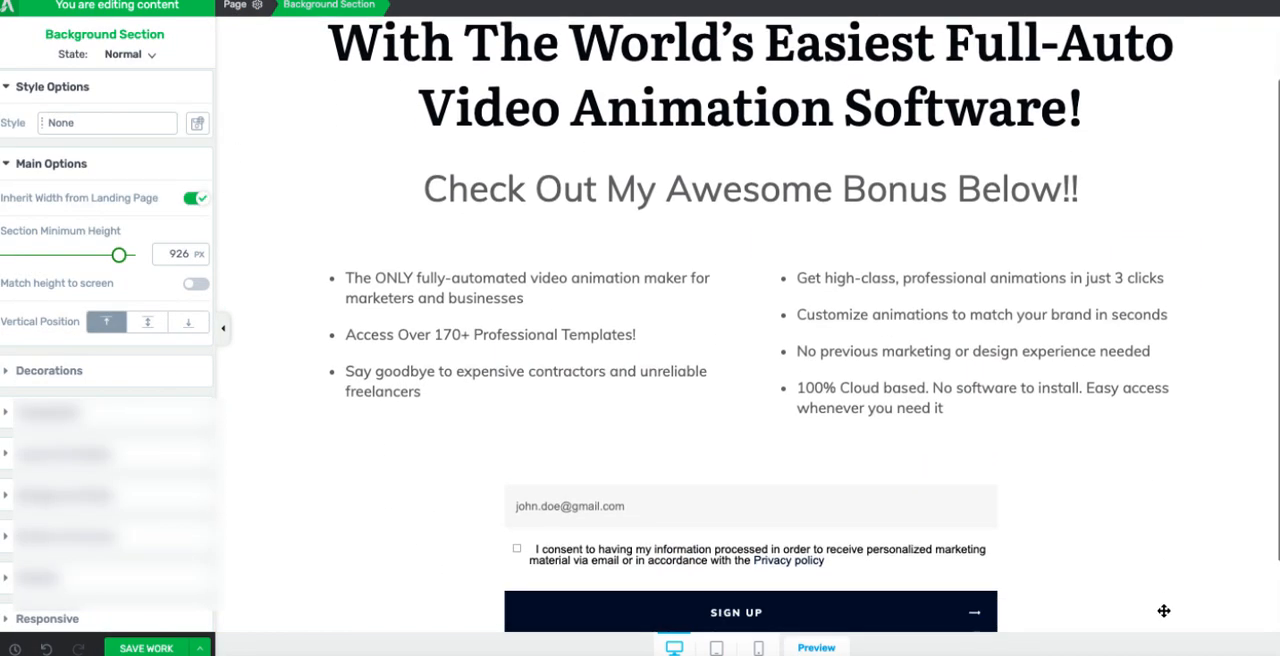
Step: Restyle the form's button in green reading "CLICK HERE TO CHECK OUT VIDDYOZE" and set the email field's placeholder to Email
{"action": "scroll", "coordinate": [1160, 610], "scroll_direction": "down", "scroll_amount": 2}
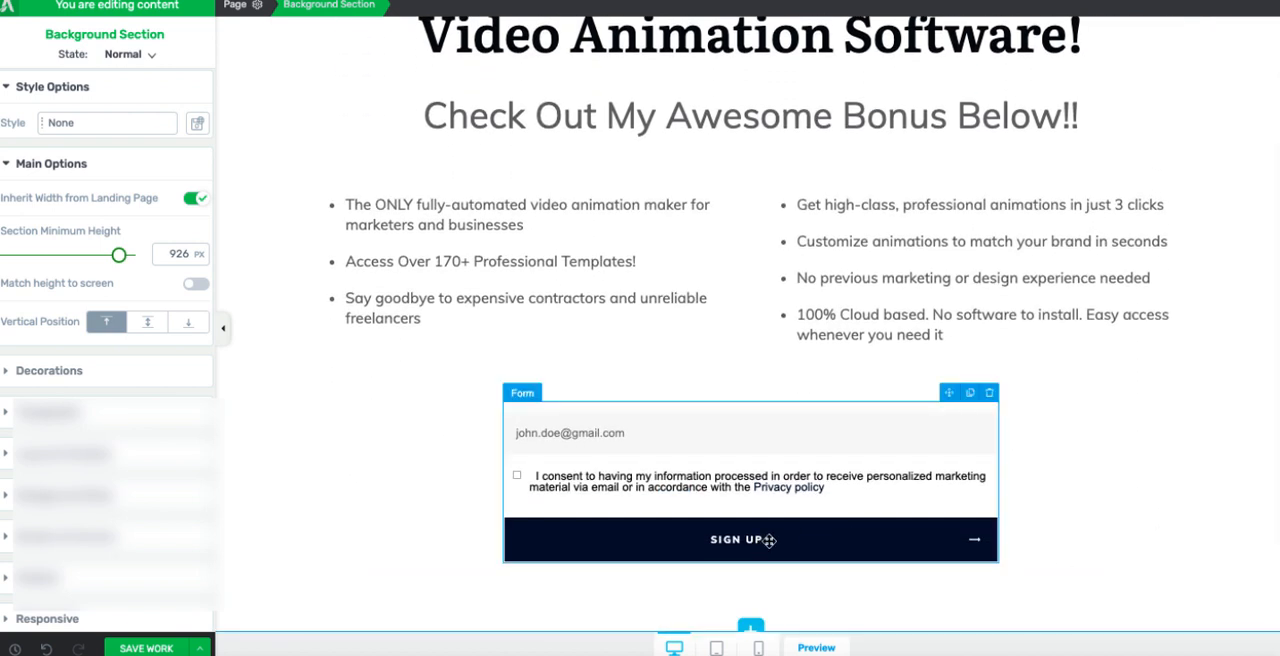
{"action": "left_click", "coordinate": [584, 539]}
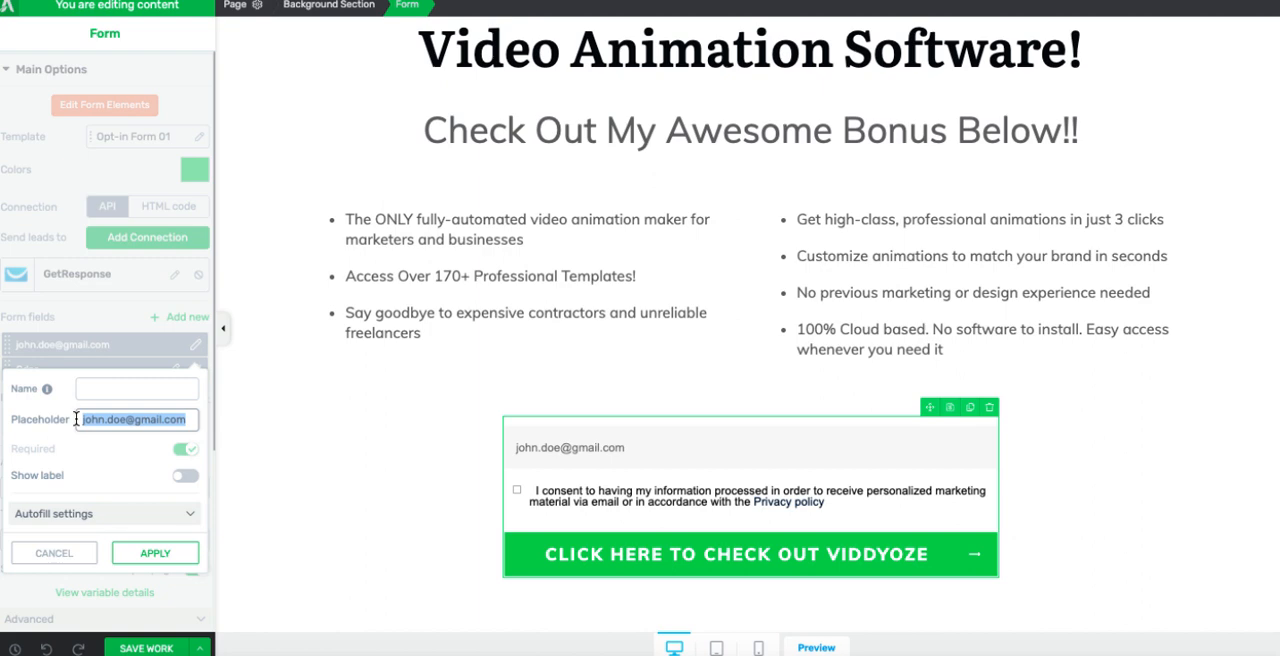
{"action": "type", "text": "Email"}
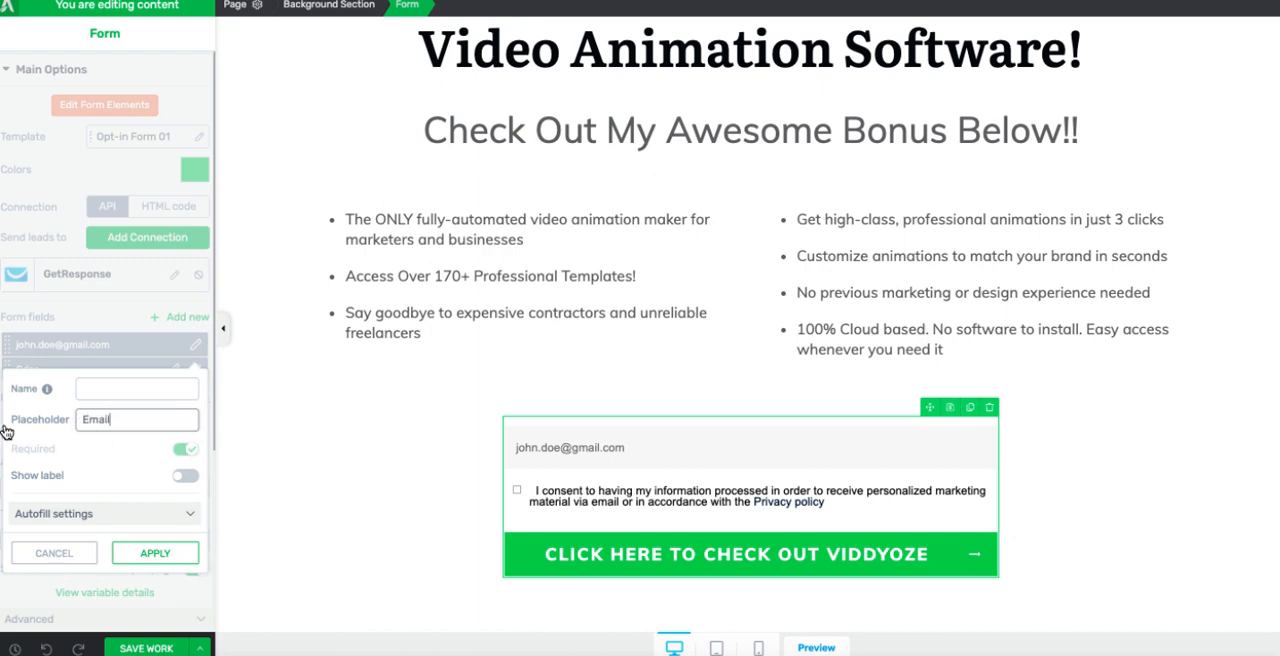
{"action": "left_click", "coordinate": [155, 553]}
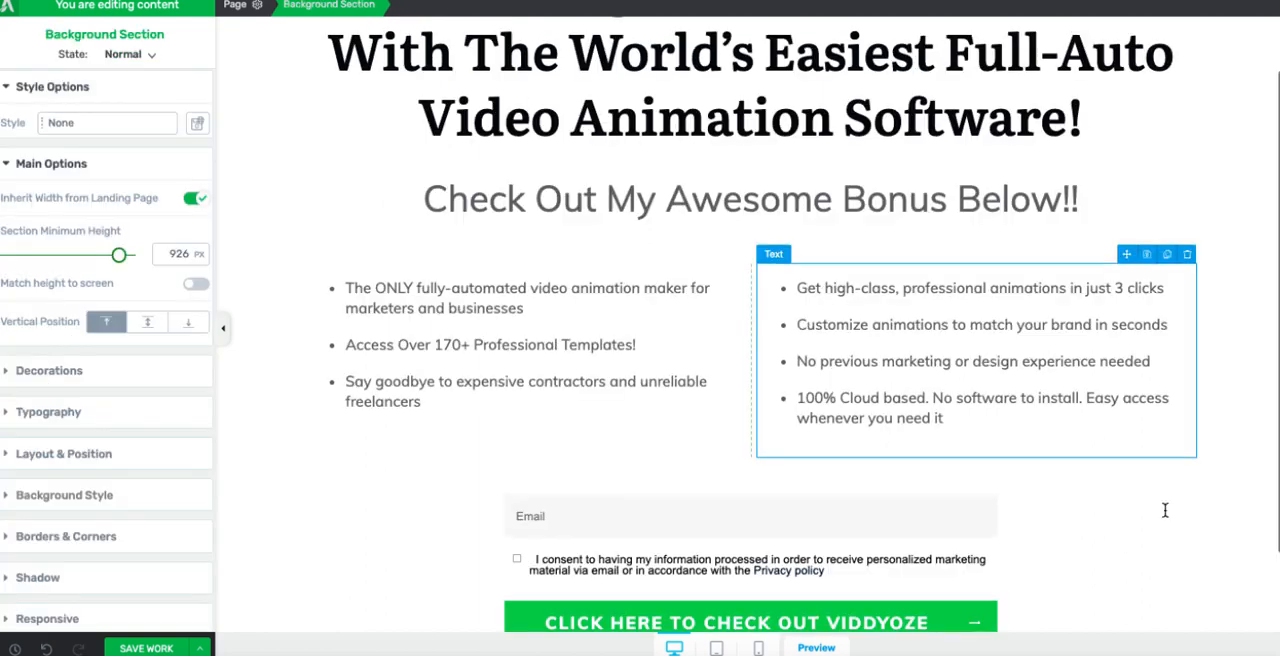
Step: Reduce the main headline's font size and give the "Check Out My Awesome Bonus Below!!" line the same bold black serif heading style
{"action": "scroll", "coordinate": [1163, 511], "scroll_direction": "up", "scroll_amount": 1}
{"action": "left_click", "coordinate": [1087, 188]}
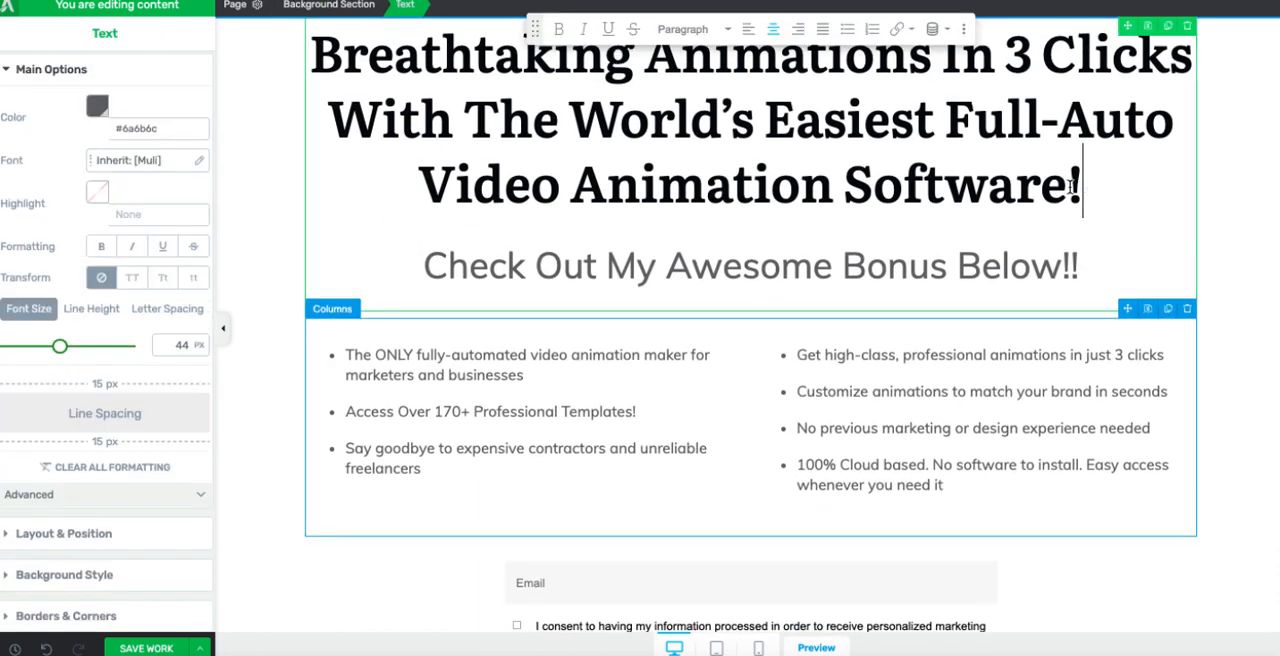
{"action": "left_click_drag", "start_coordinate": [1072, 188], "coordinate": [287, 75]}
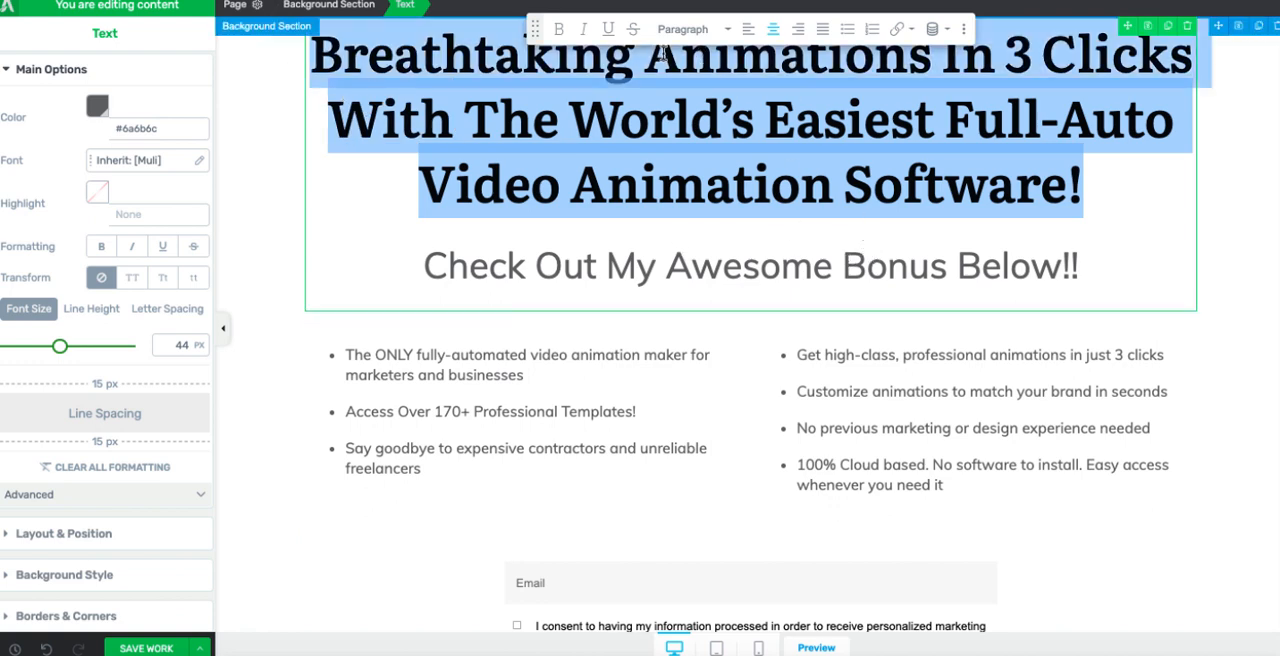
{"action": "left_click", "coordinate": [722, 176]}
{"action": "left_click_drag", "start_coordinate": [1090, 195], "coordinate": [318, 58]}
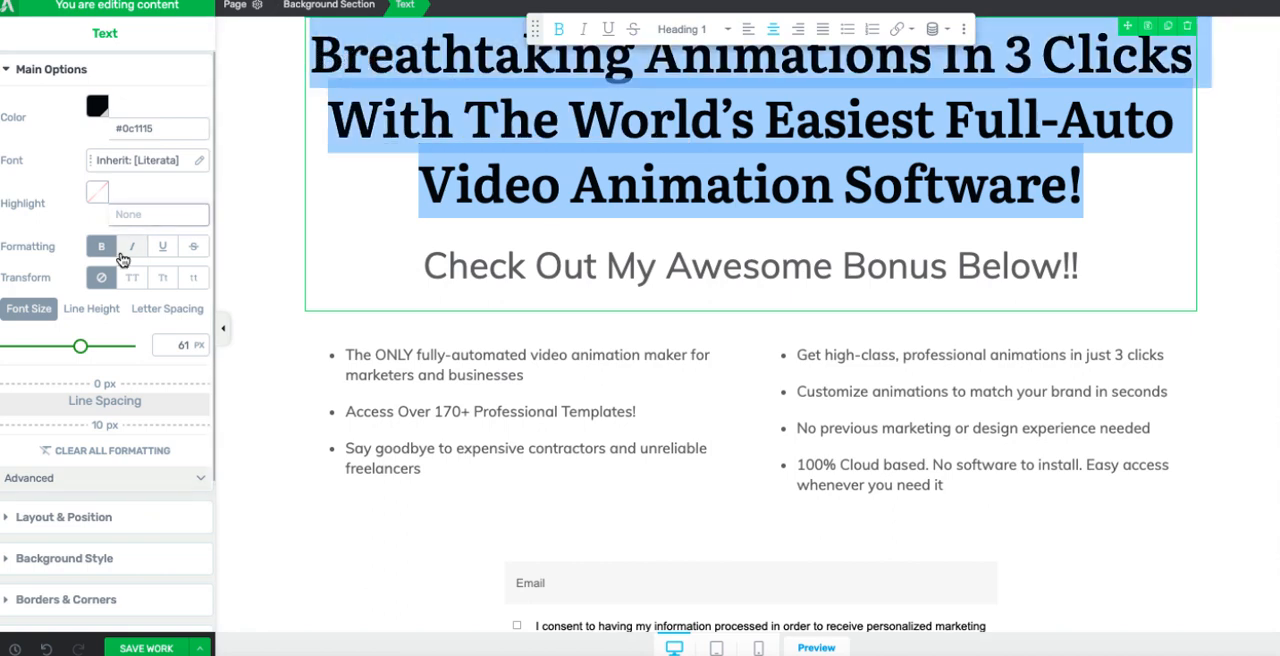
{"action": "left_click_drag", "start_coordinate": [80, 345], "coordinate": [67, 347]}
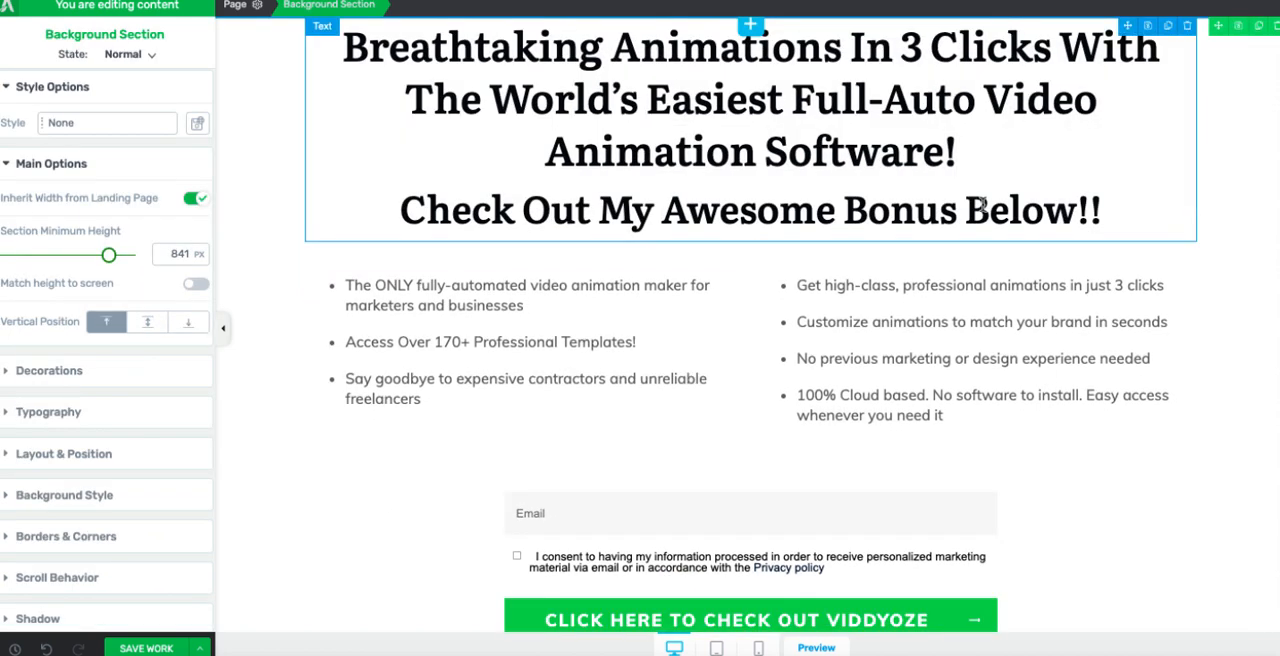
Step: Add a centred text element below the form reading "CHECK OUT MY EXCLUSIVE BONUS BELOW", followed by blank lines
{"action": "scroll", "coordinate": [1063, 531], "scroll_direction": "down", "scroll_amount": 1}
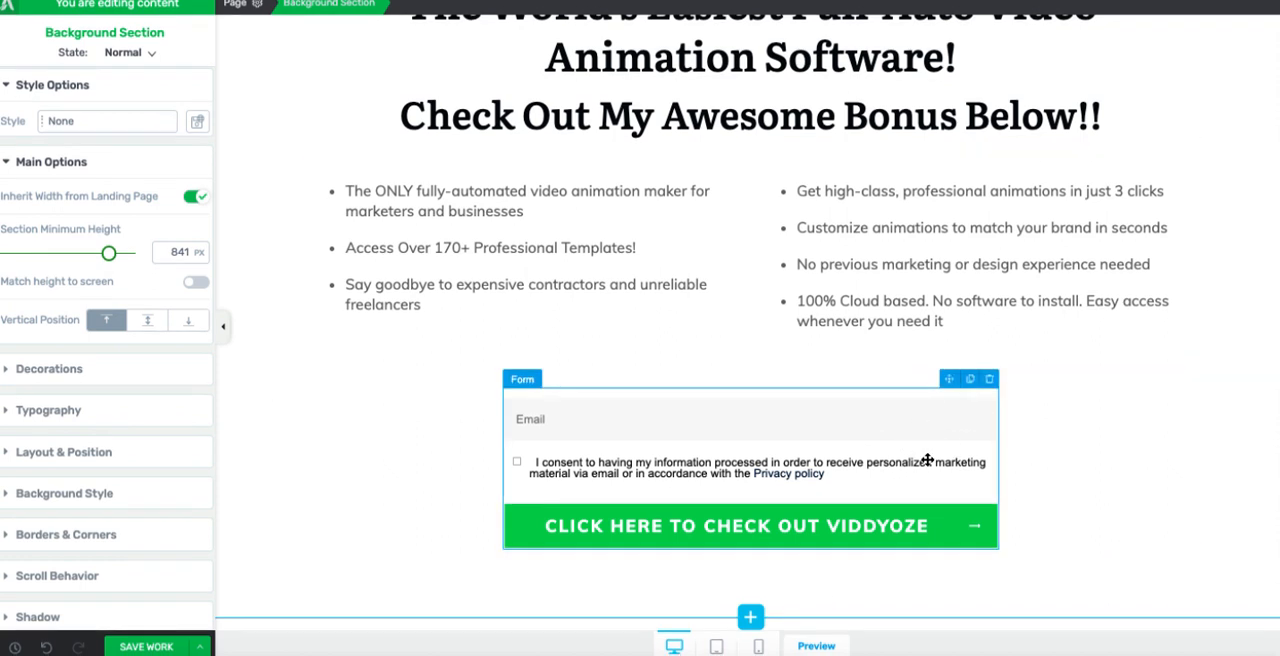
{"action": "left_click", "coordinate": [862, 581]}
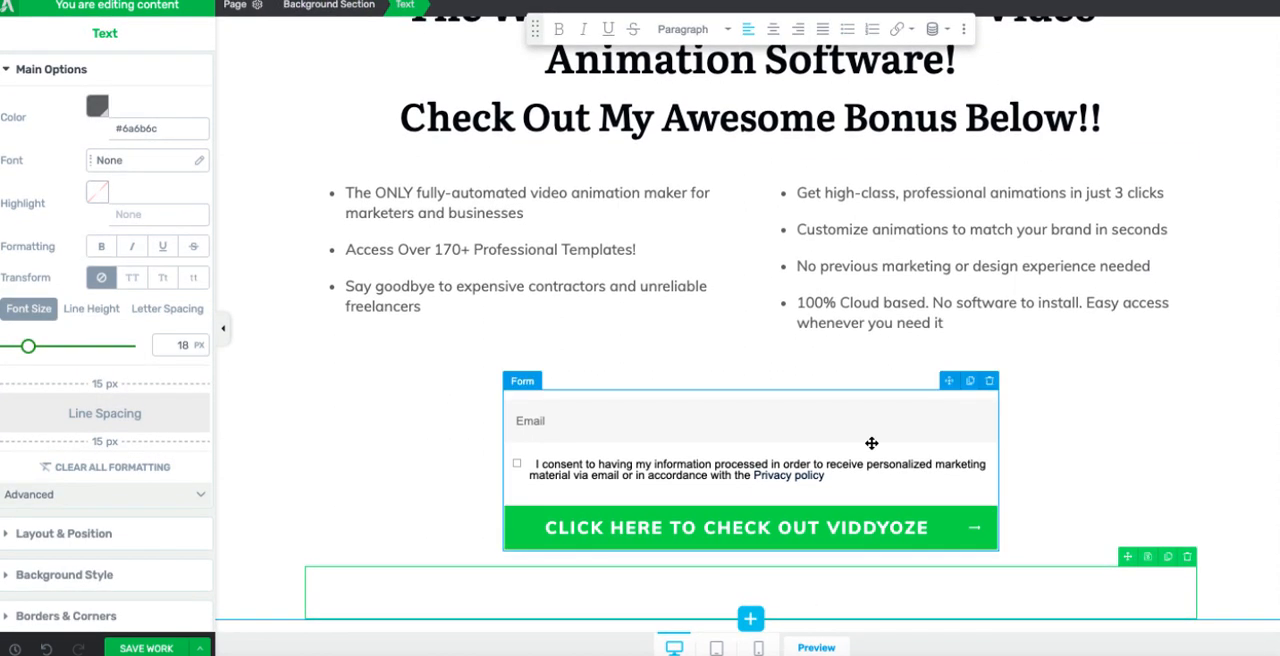
{"action": "type", "text": "CHECK OUT MY BONUS BELOW"}
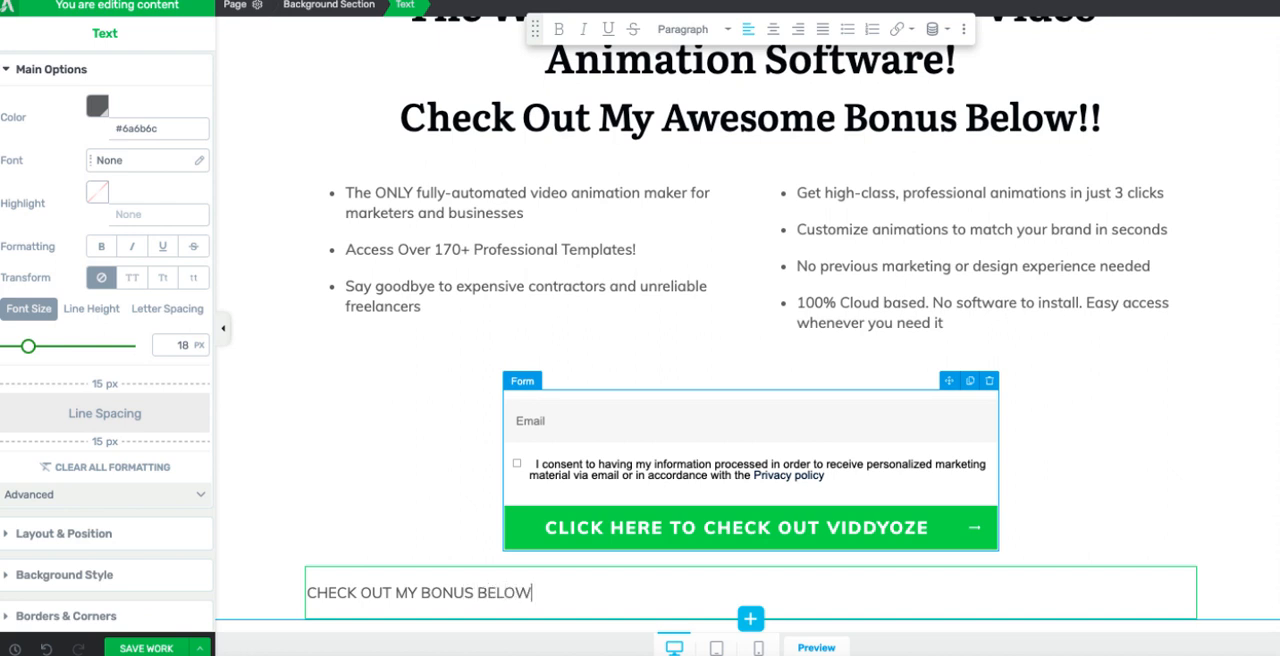
{"action": "left_click", "coordinate": [422, 593]}
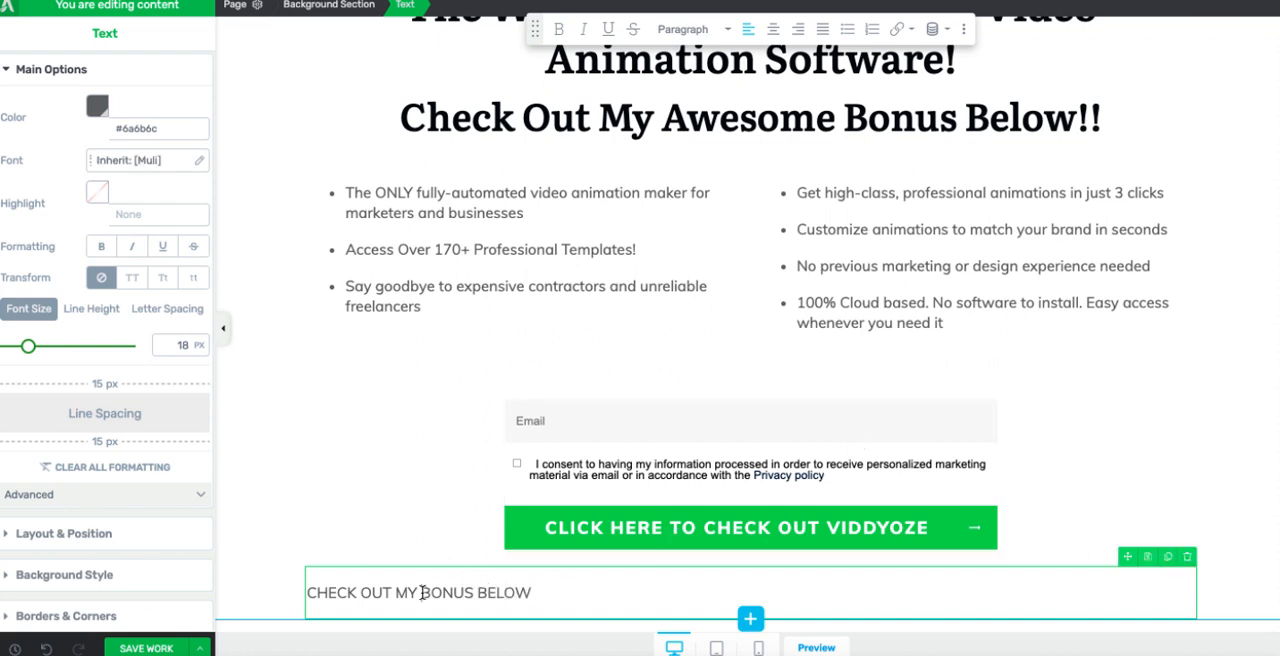
{"action": "type", "text": "EXCLUSI"}
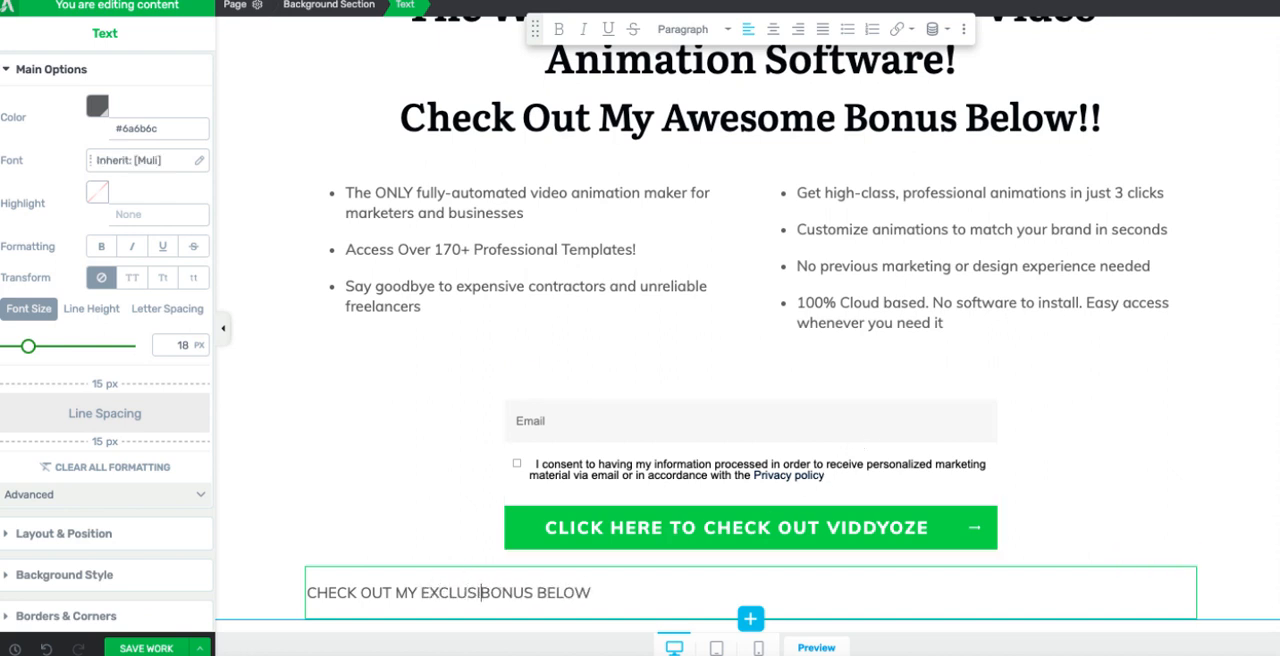
{"action": "type", "text": "VE"}
{"action": "key", "text": "ctrl+e"}
{"action": "scroll", "coordinate": [1034, 557], "scroll_direction": "down", "scroll_amount": 1}
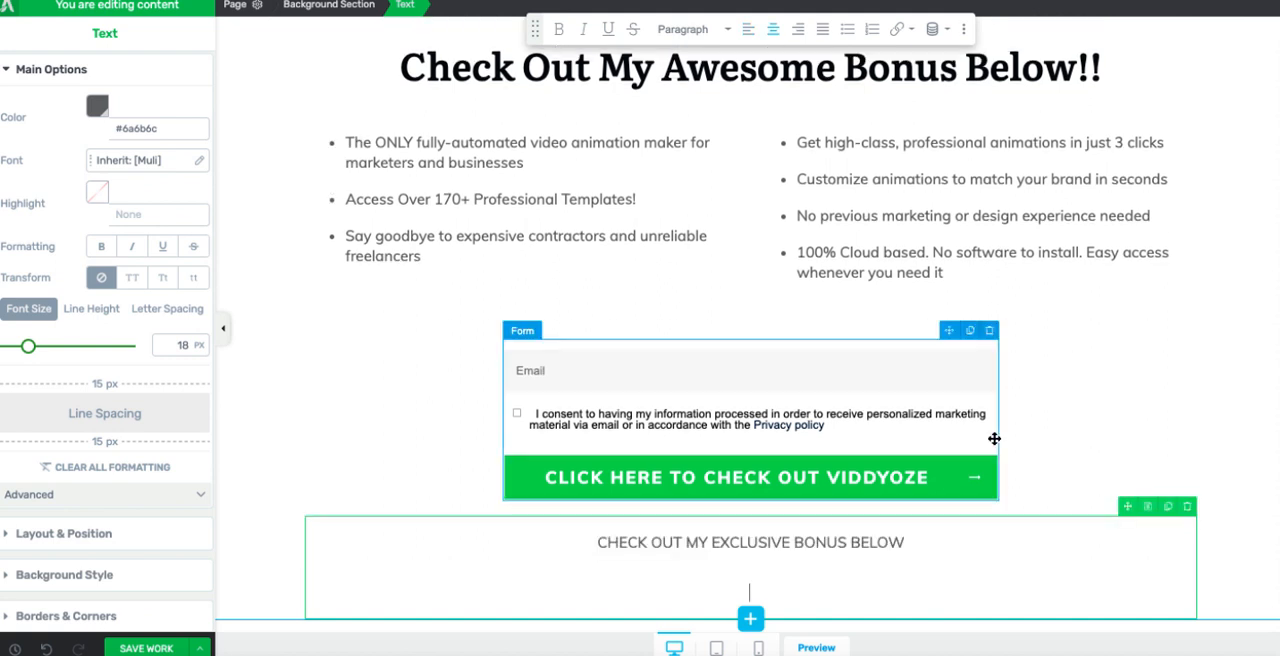
{"action": "key", "text": "Return"}
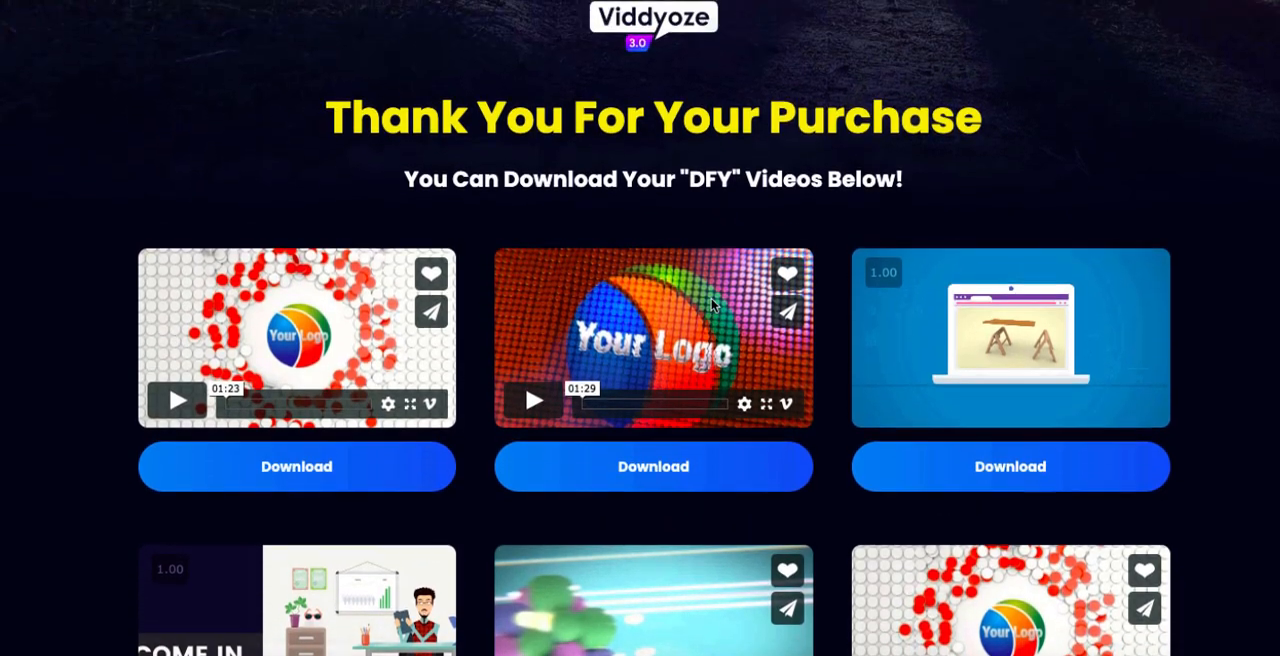
Step: Look through the Viddyoze bonus thank-you page, examining its downloadable DFY videos and the showreel and FB ads tutorials
{"action": "scroll", "coordinate": [800, 240], "scroll_direction": "down", "scroll_amount": 2}
{"action": "scroll", "coordinate": [767, 250], "scroll_direction": "down", "scroll_amount": 3}
{"action": "scroll", "coordinate": [769, 323], "scroll_direction": "up", "scroll_amount": 3}
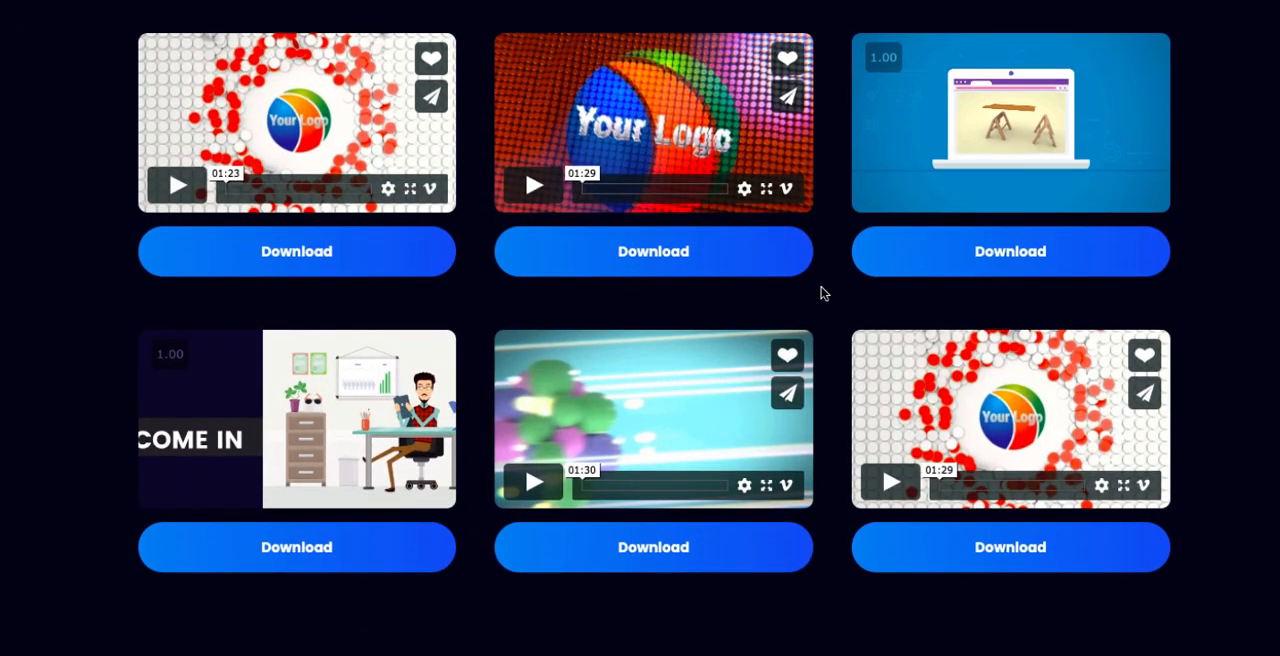
{"action": "scroll", "coordinate": [822, 293], "scroll_direction": "down", "scroll_amount": 4}
{"action": "scroll", "coordinate": [821, 293], "scroll_direction": "down", "scroll_amount": 4}
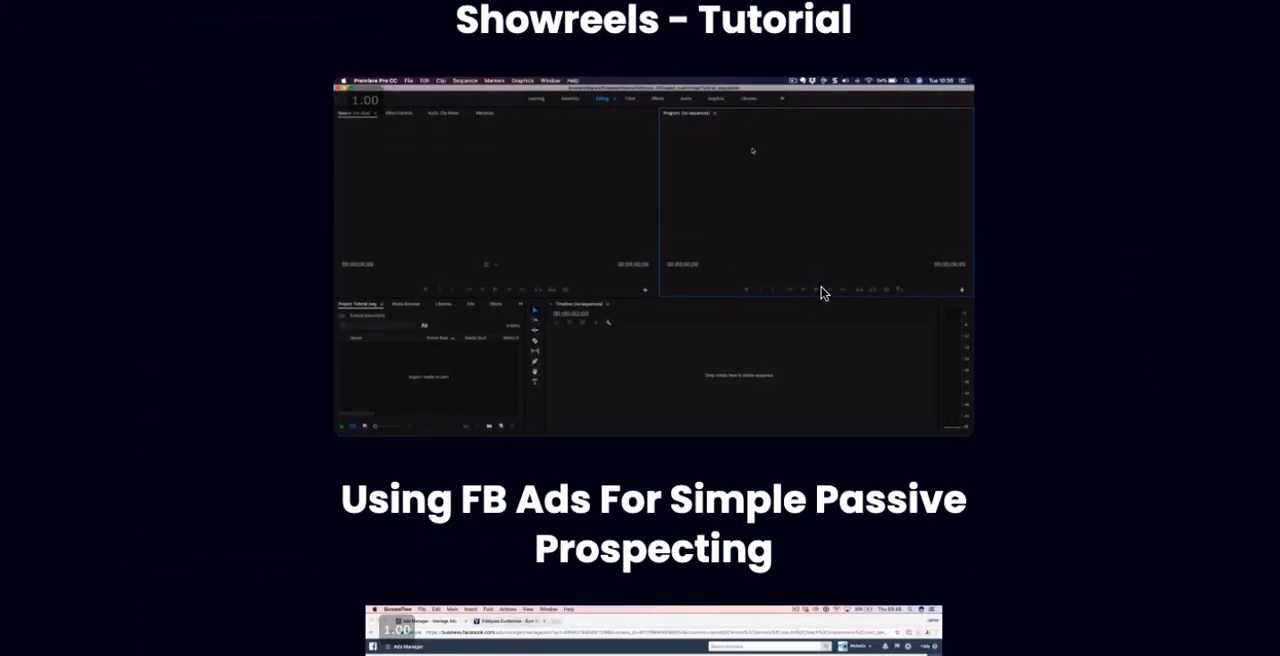
{"action": "scroll", "coordinate": [821, 371], "scroll_direction": "up", "scroll_amount": 2}
{"action": "scroll", "coordinate": [822, 373], "scroll_direction": "down", "scroll_amount": 2}
{"action": "scroll", "coordinate": [870, 399], "scroll_direction": "up", "scroll_amount": 2}
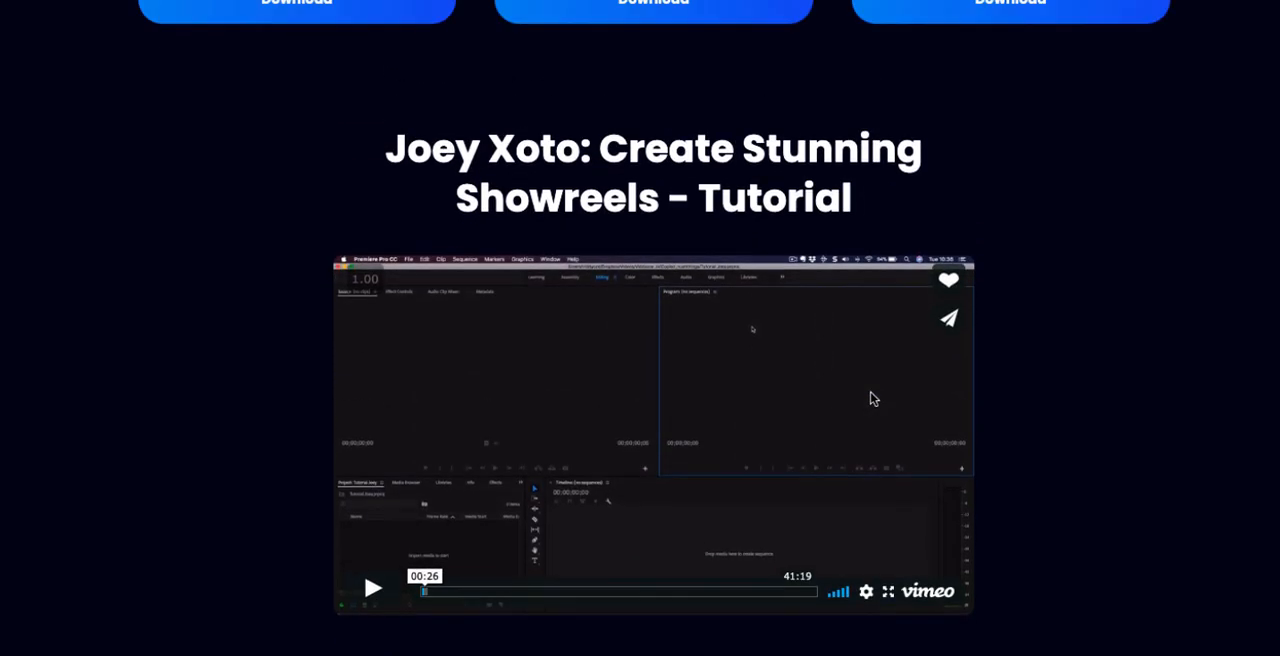
{"action": "scroll", "coordinate": [870, 399], "scroll_direction": "down", "scroll_amount": 1}
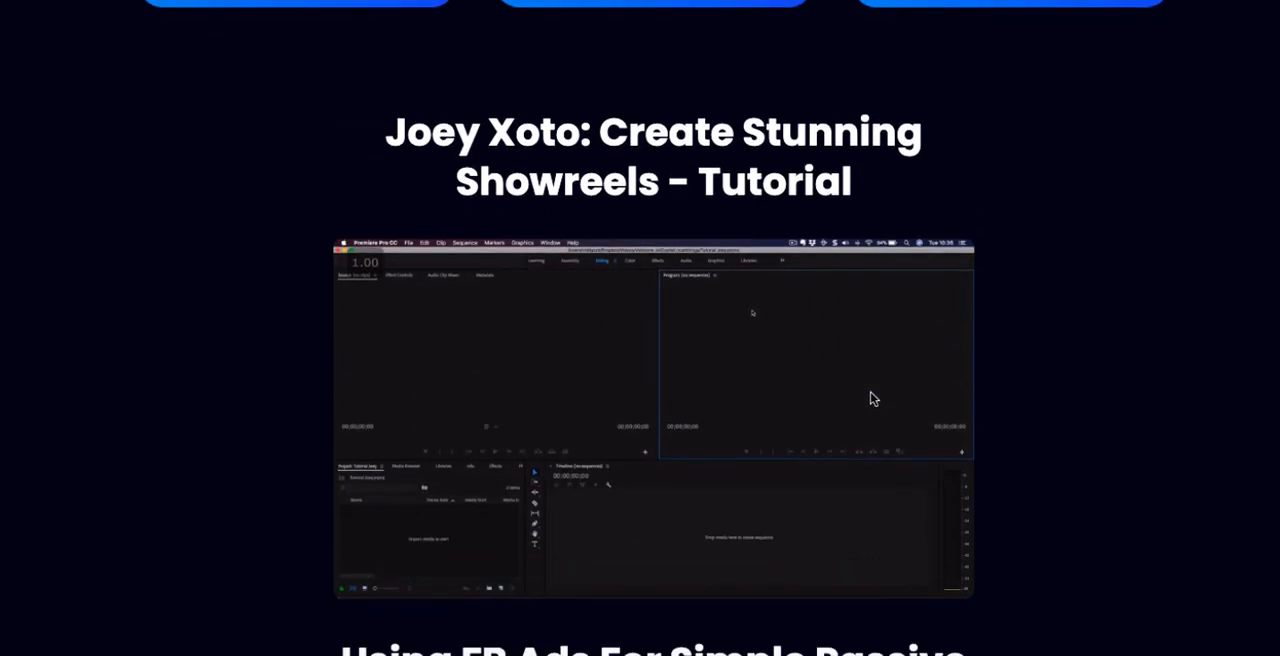
{"action": "scroll", "coordinate": [647, 146], "scroll_direction": "down", "scroll_amount": 5}
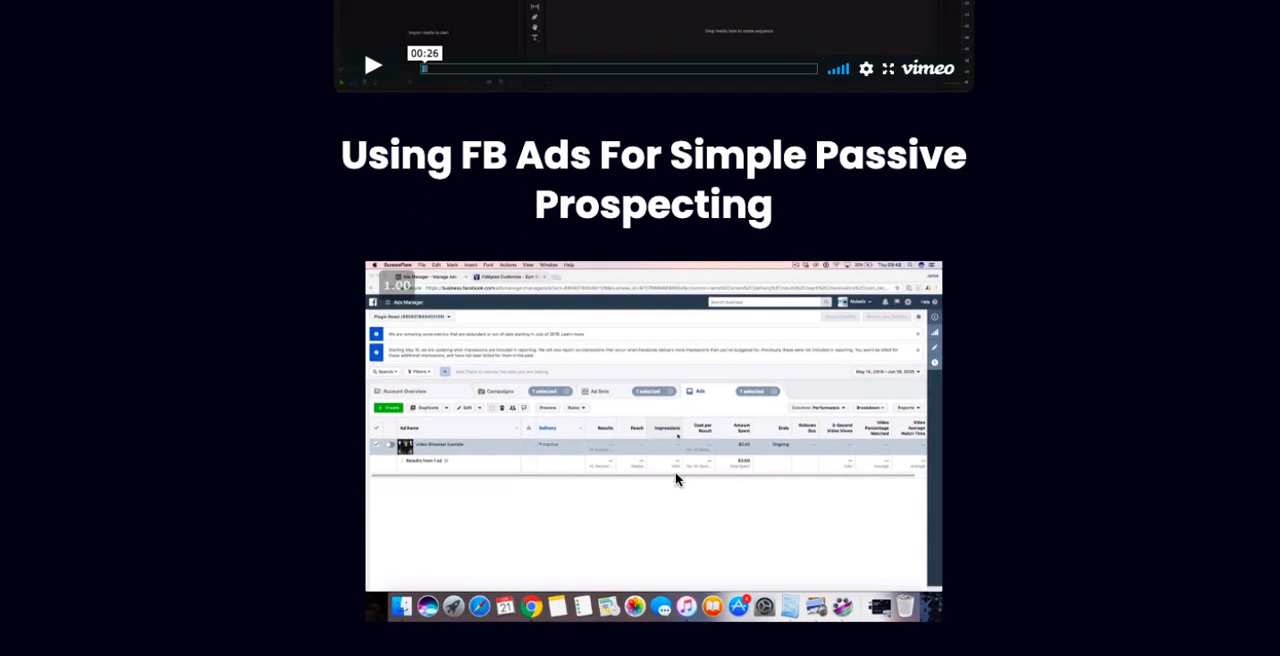
{"action": "scroll", "coordinate": [628, 544], "scroll_direction": "up", "scroll_amount": 1}
{"action": "scroll", "coordinate": [628, 544], "scroll_direction": "down", "scroll_amount": 1}
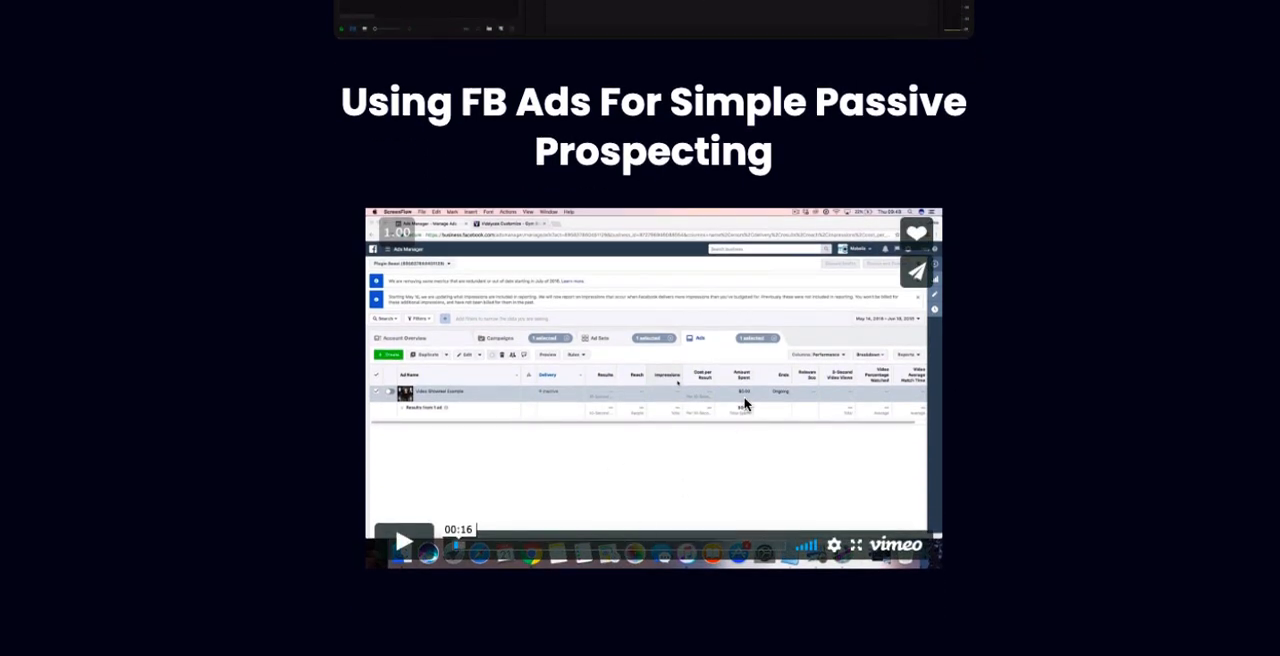
{"action": "scroll", "coordinate": [744, 403], "scroll_direction": "up", "scroll_amount": 3}
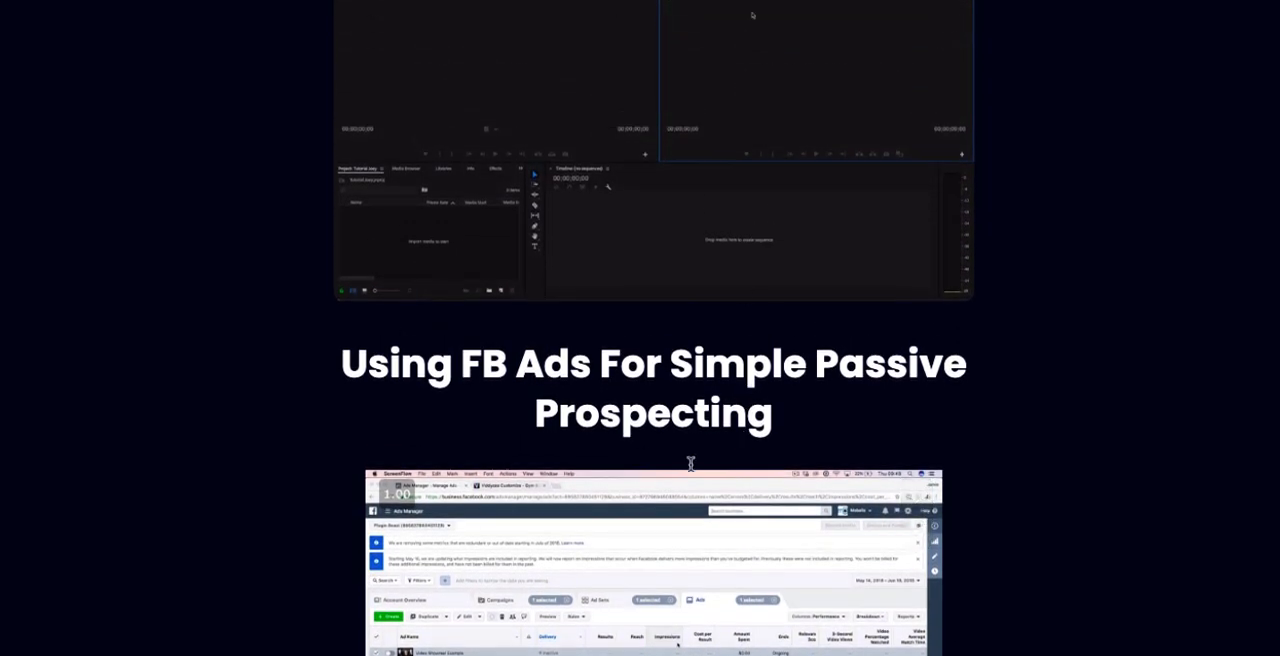
Step: Recheck the bonus thank-you page's six downloadable DFY videos and two tutorial sections for bonus content to feature
{"action": "scroll", "coordinate": [708, 464], "scroll_direction": "down", "scroll_amount": 2}
{"action": "scroll", "coordinate": [708, 464], "scroll_direction": "up", "scroll_amount": 4}
{"action": "scroll", "coordinate": [708, 464], "scroll_direction": "down", "scroll_amount": 1}
{"action": "key", "text": "ctrl+Tab"}
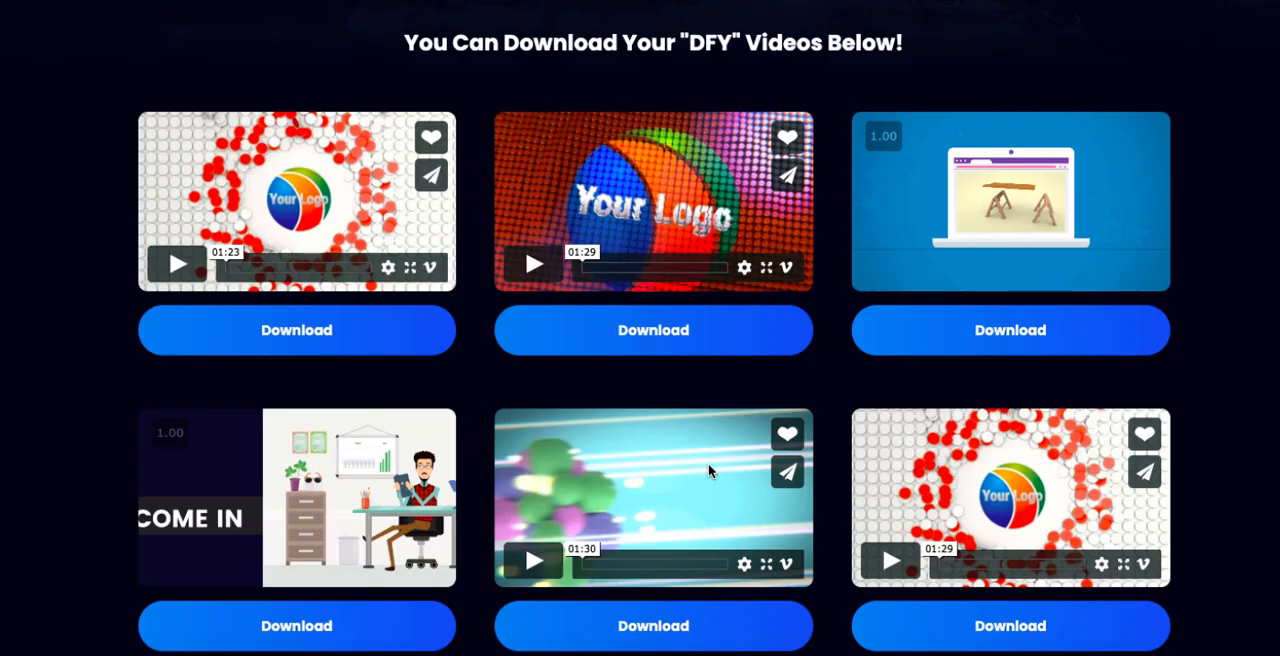
{"action": "scroll", "coordinate": [708, 468], "scroll_direction": "up", "scroll_amount": 1}
{"action": "scroll", "coordinate": [708, 468], "scroll_direction": "down", "scroll_amount": 1}
{"action": "scroll", "coordinate": [708, 466], "scroll_direction": "up", "scroll_amount": 1}
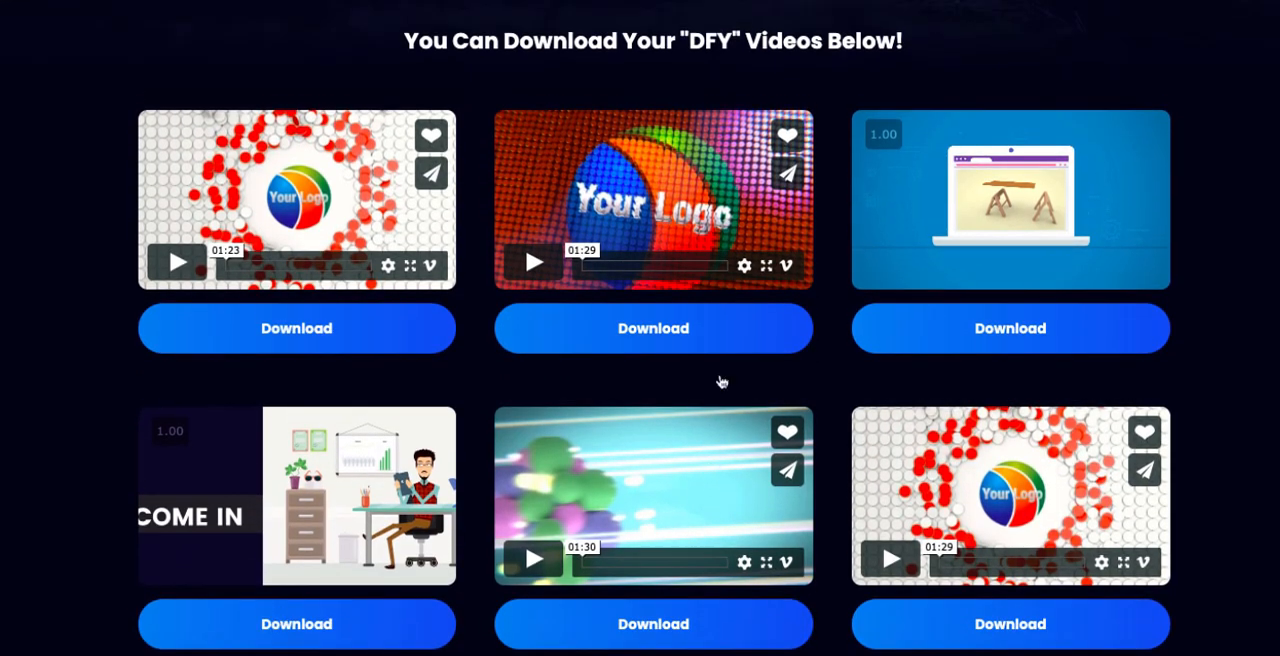
{"action": "scroll", "coordinate": [700, 405], "scroll_direction": "down", "scroll_amount": 1}
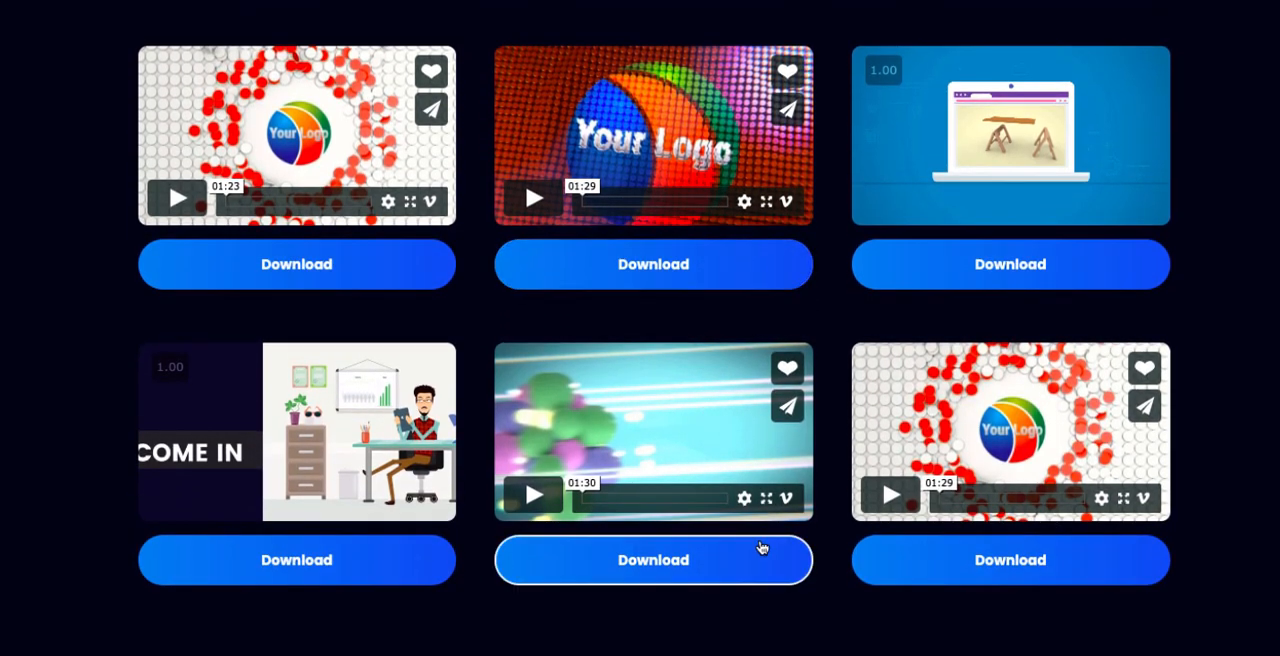
{"action": "scroll", "coordinate": [760, 547], "scroll_direction": "down", "scroll_amount": 4}
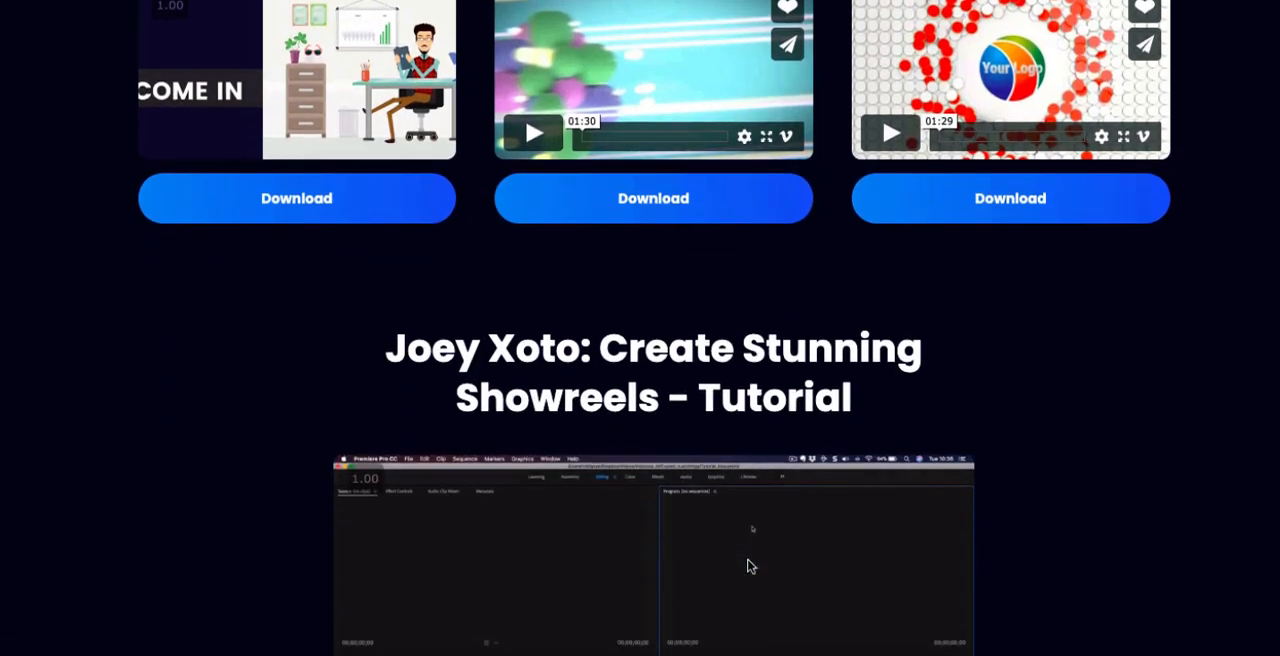
{"action": "scroll", "coordinate": [752, 566], "scroll_direction": "up", "scroll_amount": 6}
{"action": "scroll", "coordinate": [752, 566], "scroll_direction": "down", "scroll_amount": 5}
{"action": "scroll", "coordinate": [752, 566], "scroll_direction": "up", "scroll_amount": 5}
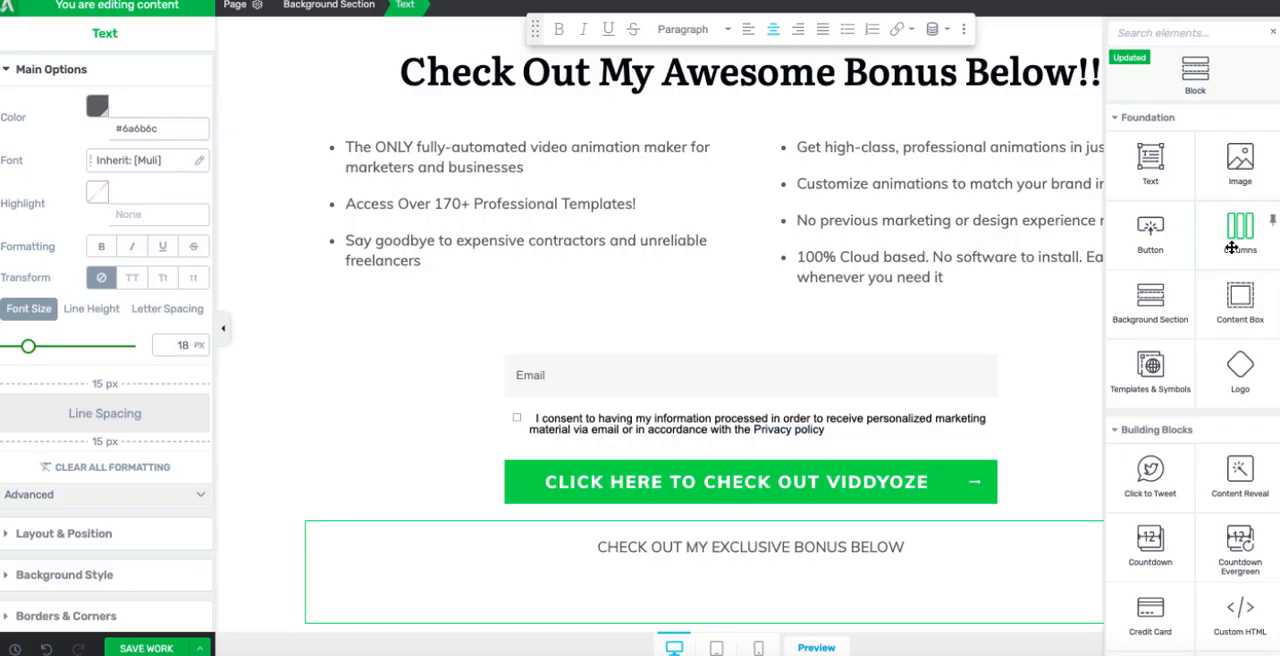
Step: Add a columns element with three equal thirds below the "CHECK OUT MY EXCLUSIVE BONUS BELOW" text
{"action": "left_click_drag", "start_coordinate": [1237, 240], "coordinate": [692, 583]}
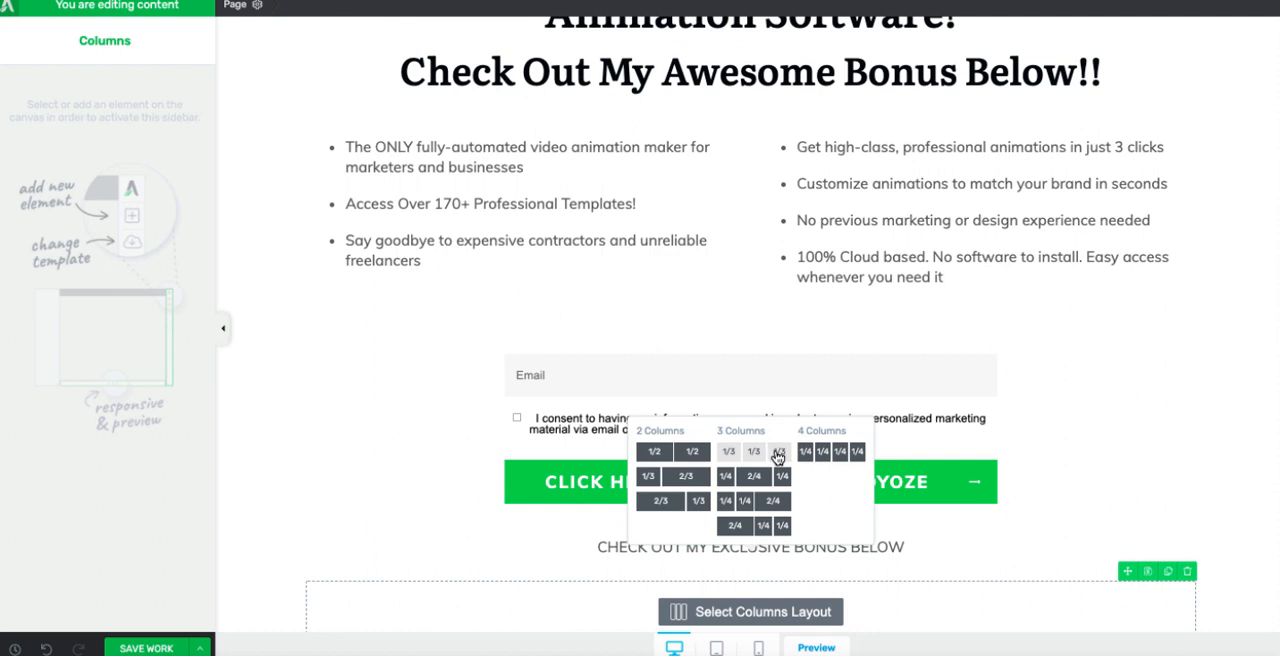
{"action": "left_click", "coordinate": [777, 457]}
{"action": "scroll", "coordinate": [773, 540], "scroll_direction": "down", "scroll_amount": 1}
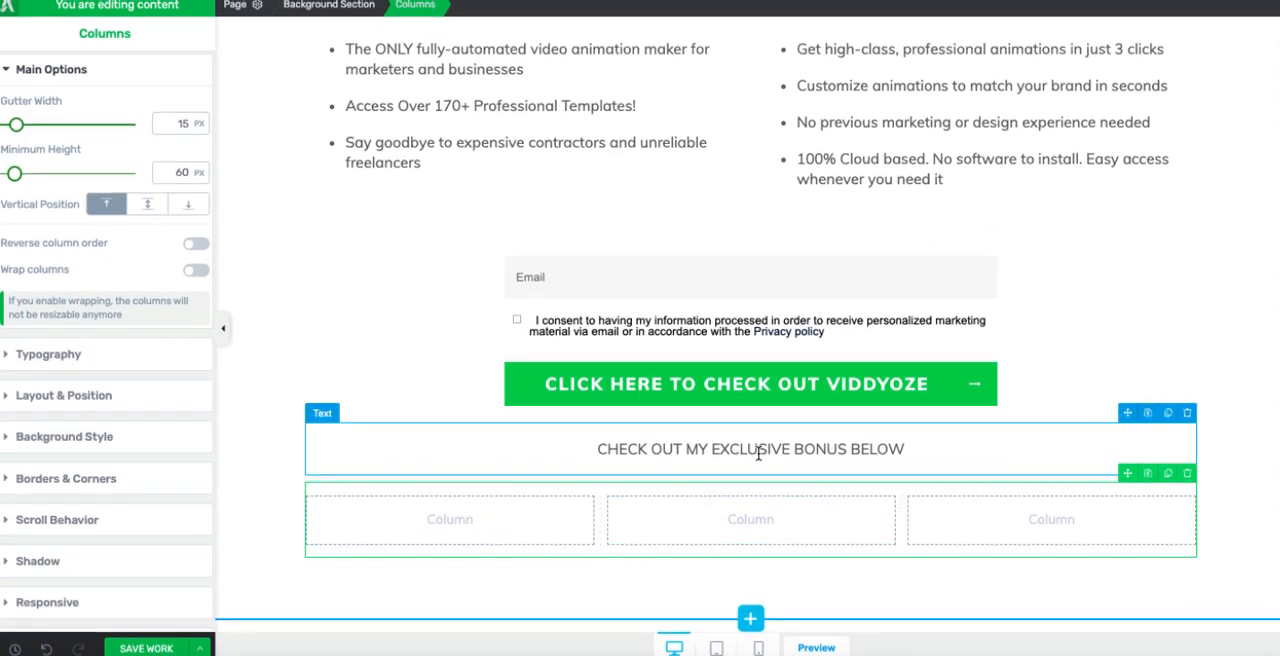
Step: Insert the image Snip20200827_12.png from the media library in the first column and add a text element beneath it
{"action": "left_click", "coordinate": [1242, 45]}
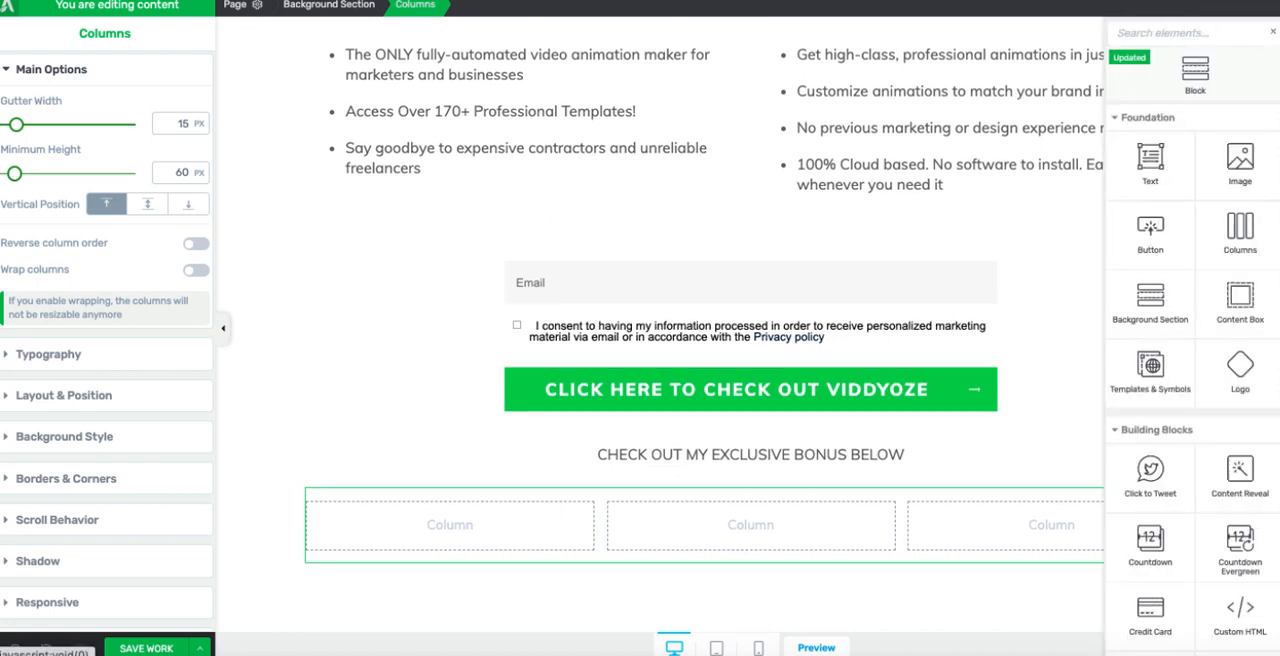
{"action": "left_click_drag", "start_coordinate": [1236, 165], "coordinate": [480, 523]}
{"action": "left_click", "coordinate": [540, 175]}
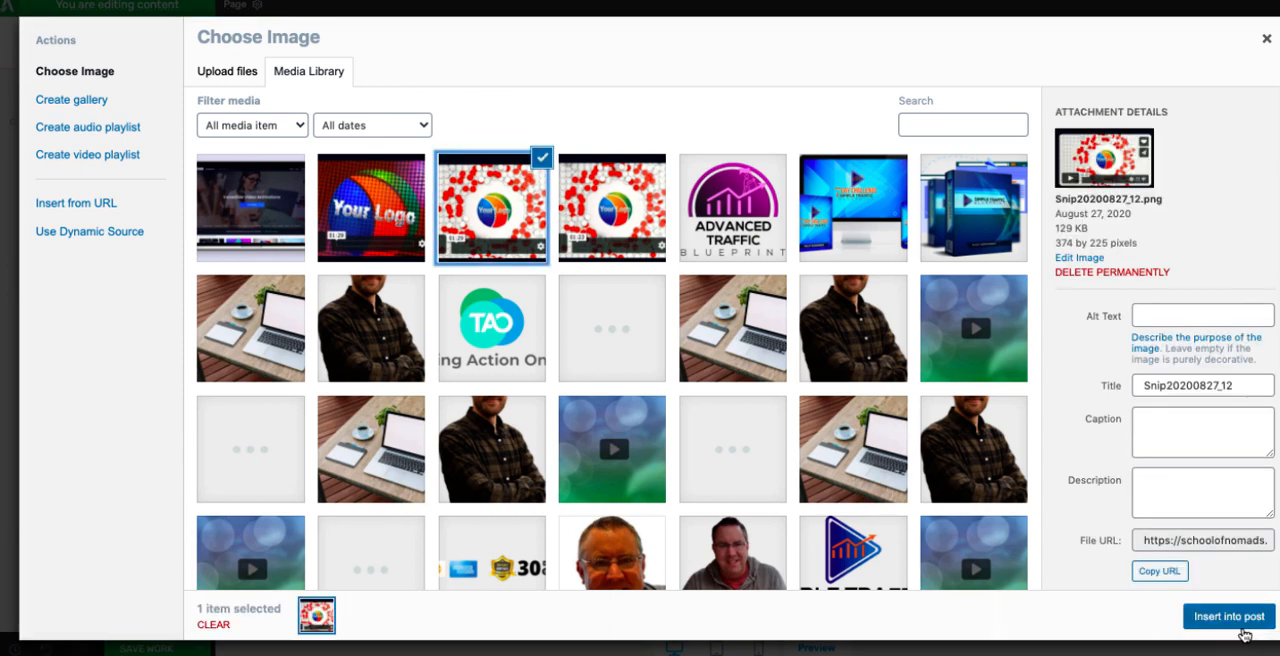
{"action": "left_click", "coordinate": [1229, 616]}
{"action": "scroll", "coordinate": [962, 570], "scroll_direction": "down", "scroll_amount": 3}
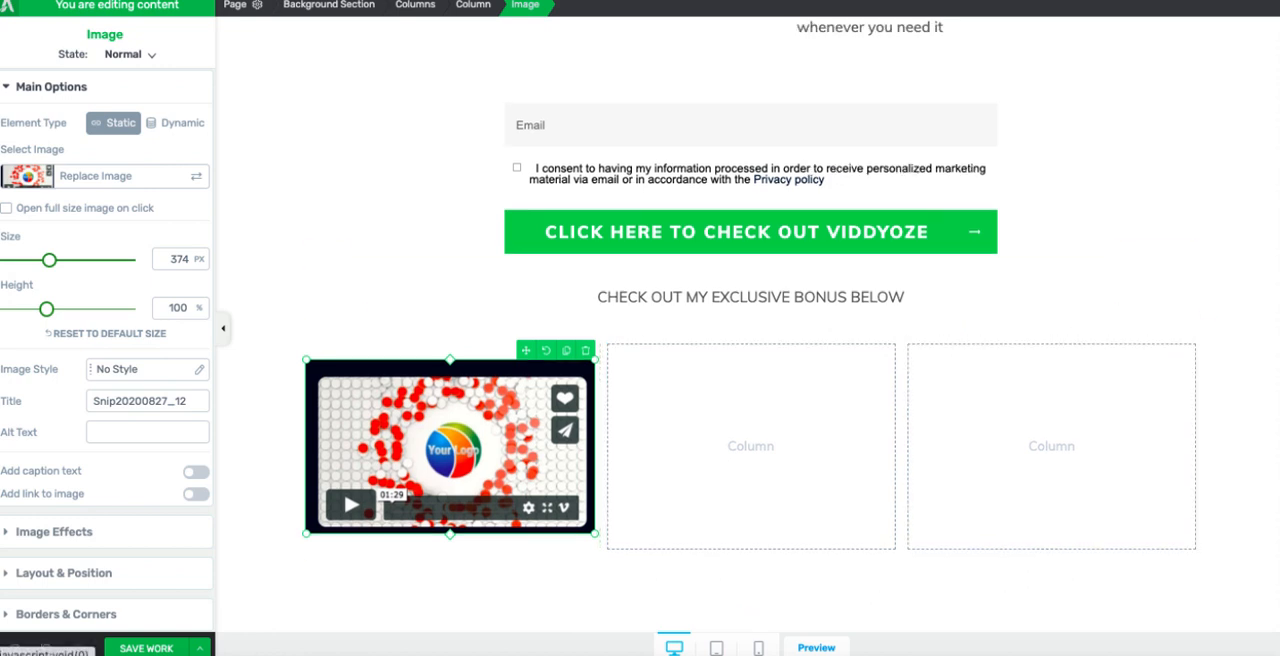
{"action": "left_click", "coordinate": [1277, 42]}
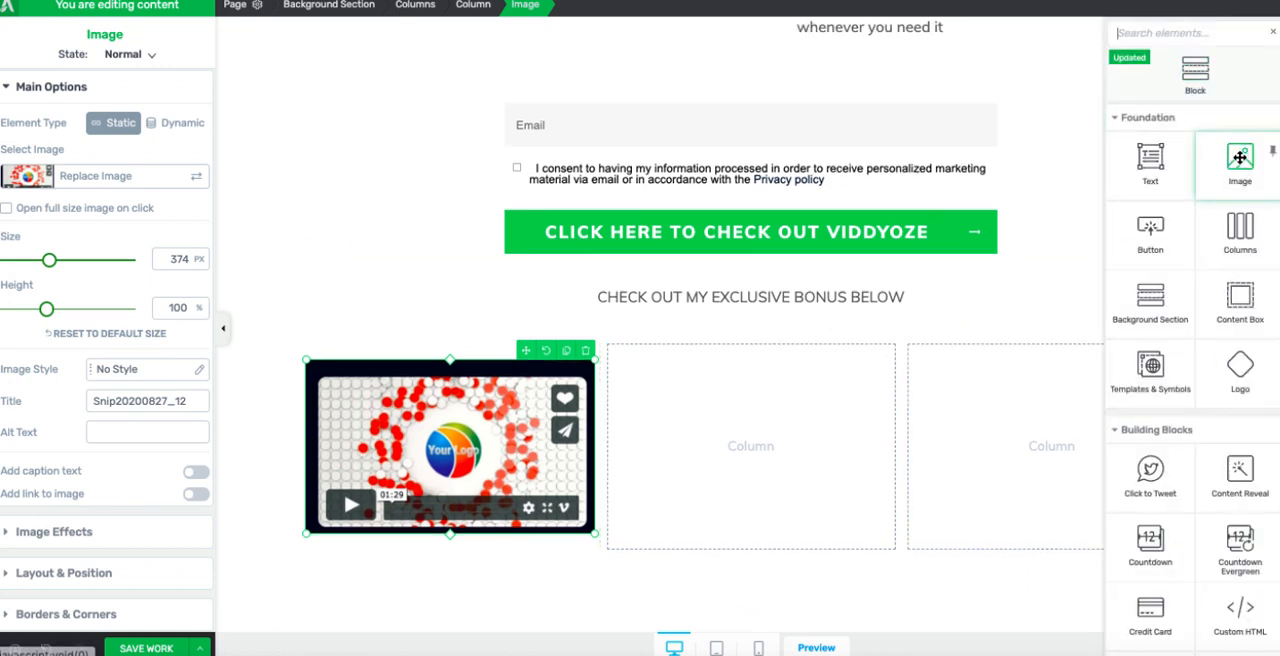
{"action": "left_click_drag", "start_coordinate": [1171, 166], "coordinate": [540, 538]}
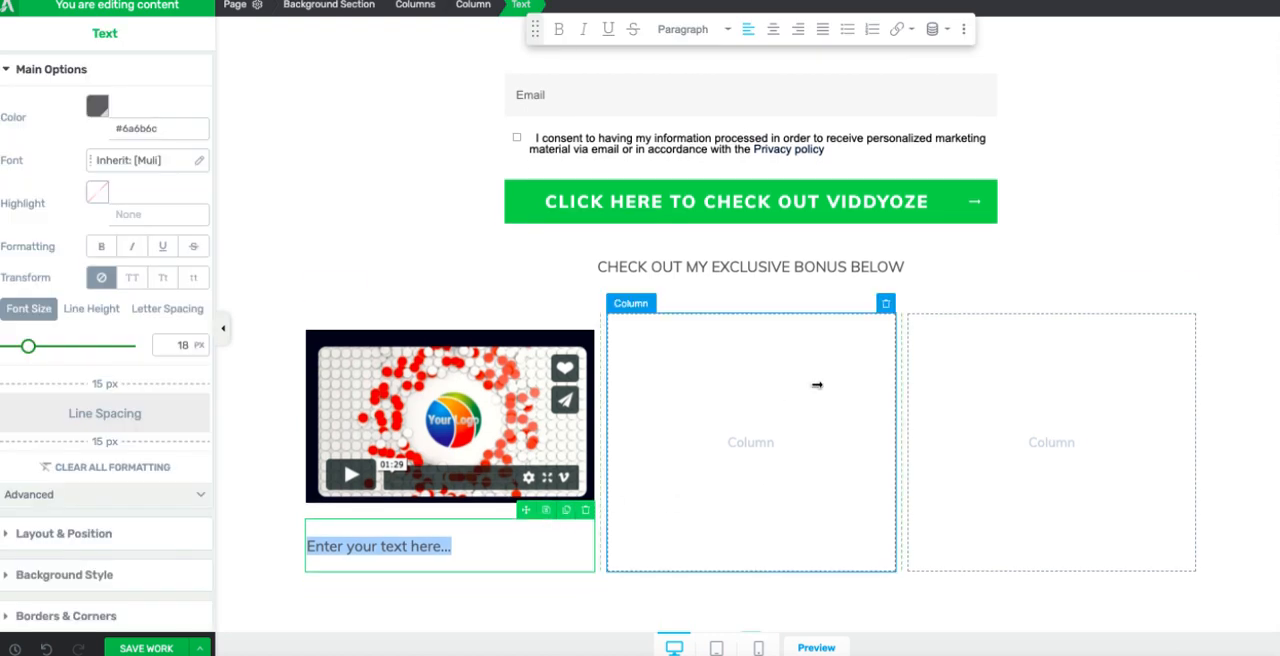
Step: Insert the image Snip20200827_11.png from the media library in the second column
{"action": "scroll", "coordinate": [906, 393], "scroll_direction": "up", "scroll_amount": 1}
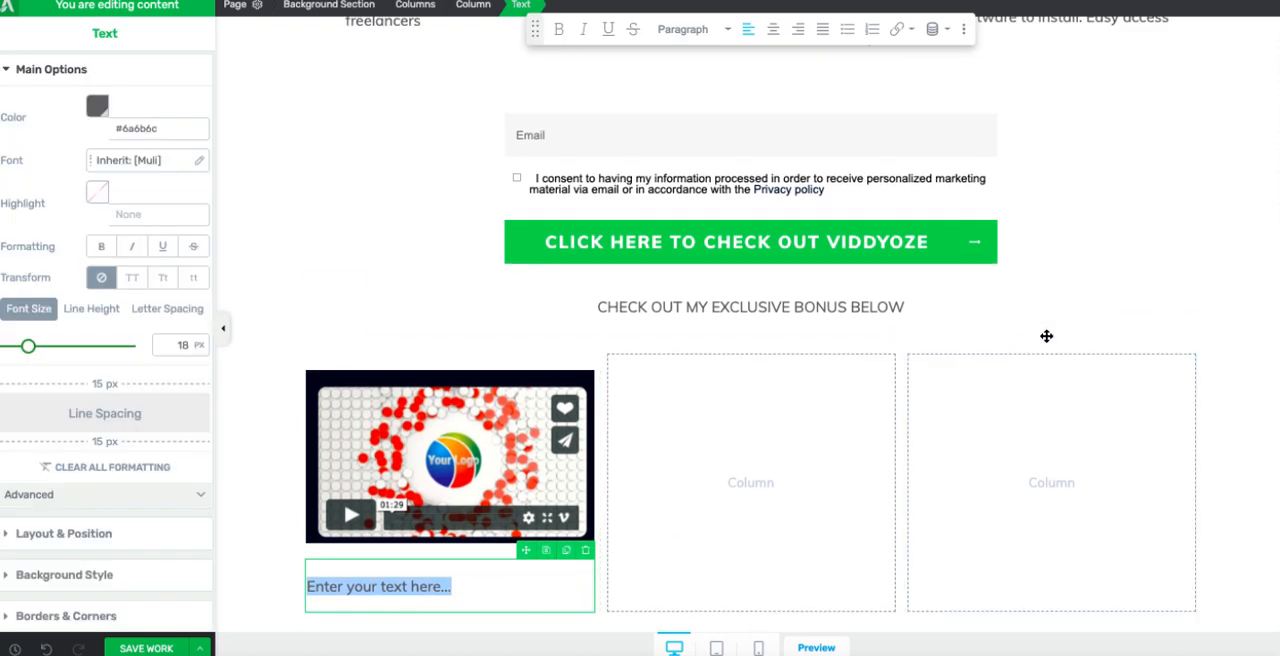
{"action": "scroll", "coordinate": [1047, 336], "scroll_direction": "up", "scroll_amount": 1}
{"action": "left_click", "coordinate": [1277, 42]}
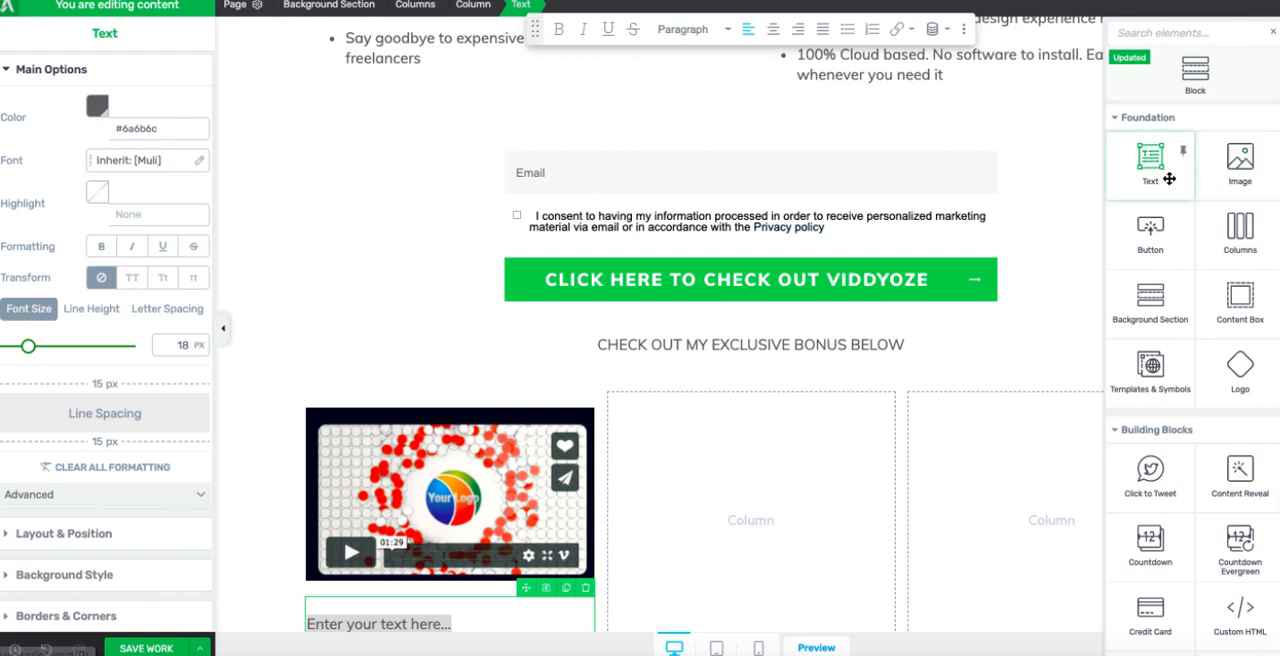
{"action": "left_click_drag", "start_coordinate": [1236, 172], "coordinate": [743, 504]}
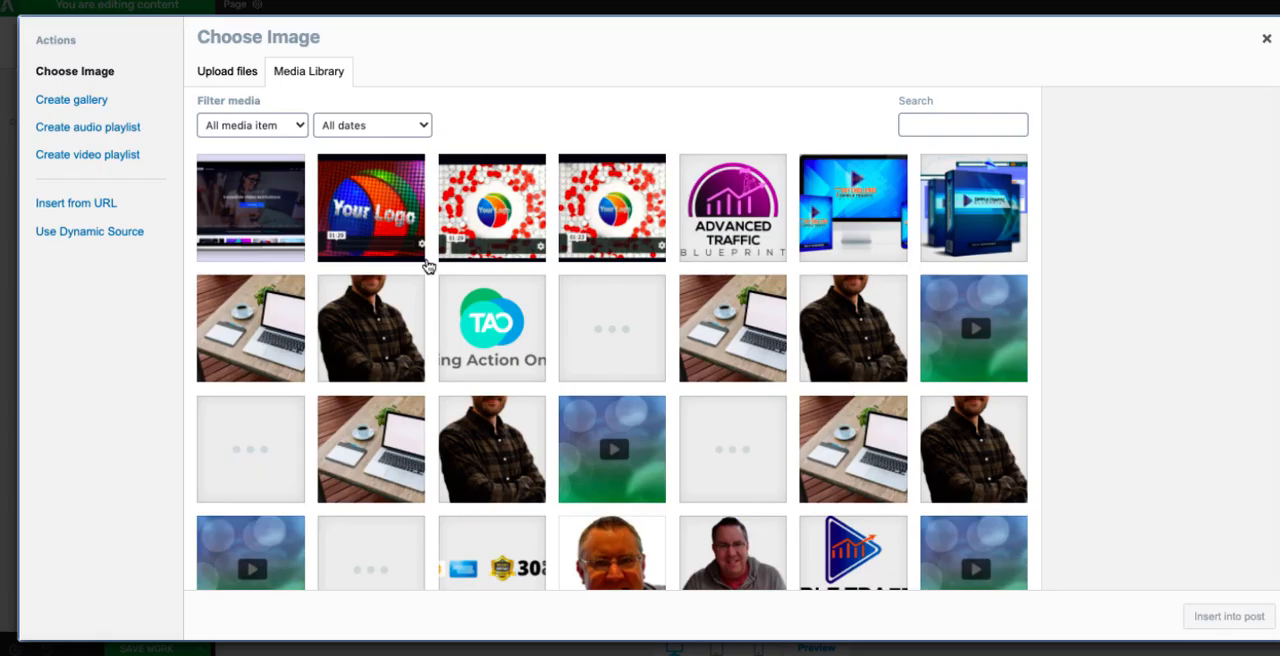
{"action": "left_click", "coordinate": [388, 215]}
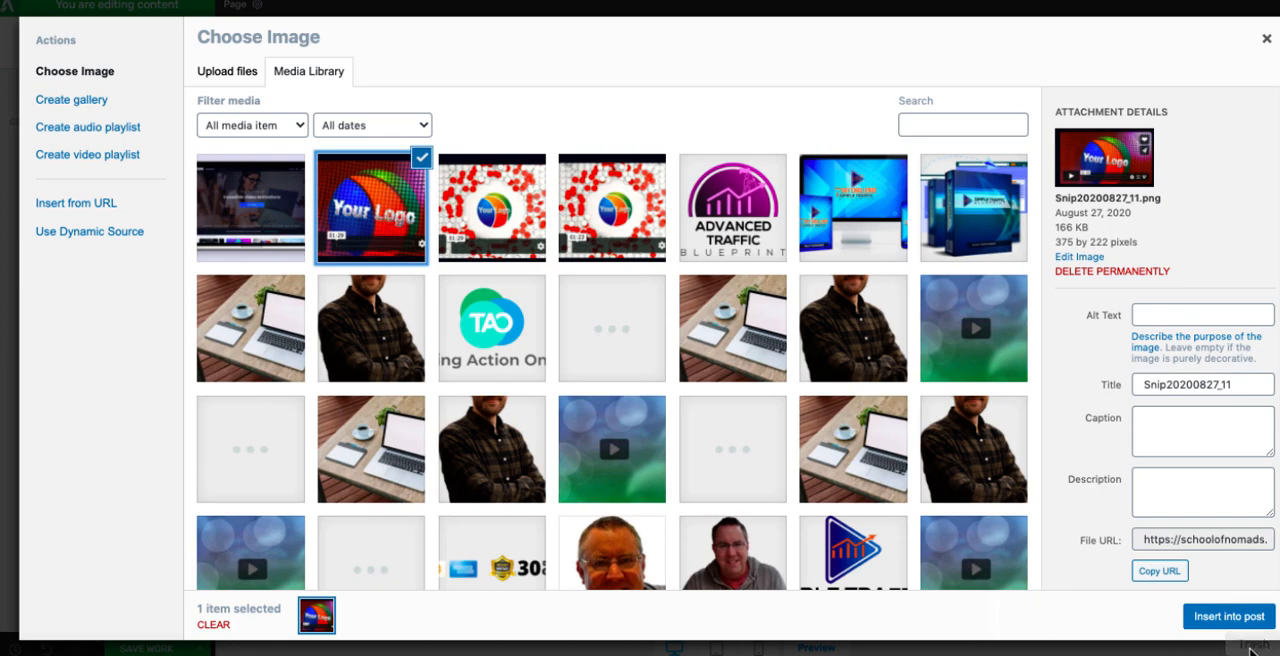
{"action": "left_click", "coordinate": [1229, 616]}
{"action": "scroll", "coordinate": [954, 546], "scroll_direction": "down", "scroll_amount": 1}
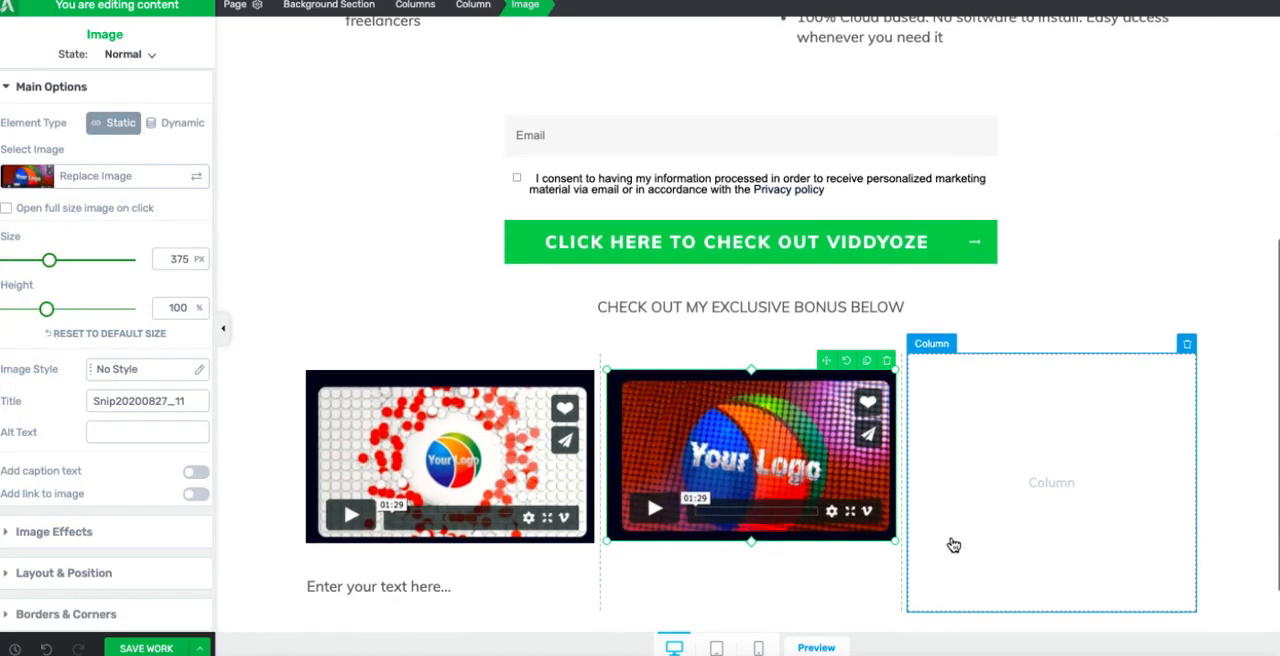
Step: Insert the image Snip20200827_9.png in the third column and add text elements beneath the second and third images
{"action": "left_click", "coordinate": [1278, 60]}
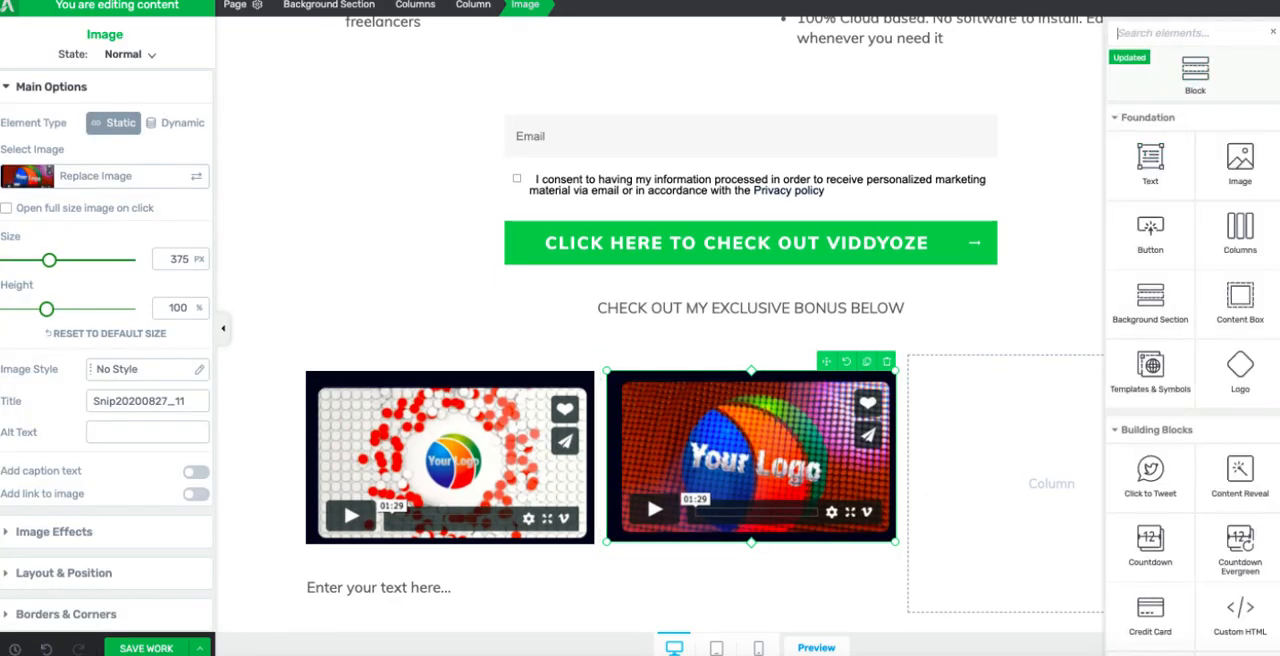
{"action": "left_click_drag", "start_coordinate": [1240, 158], "coordinate": [1012, 371]}
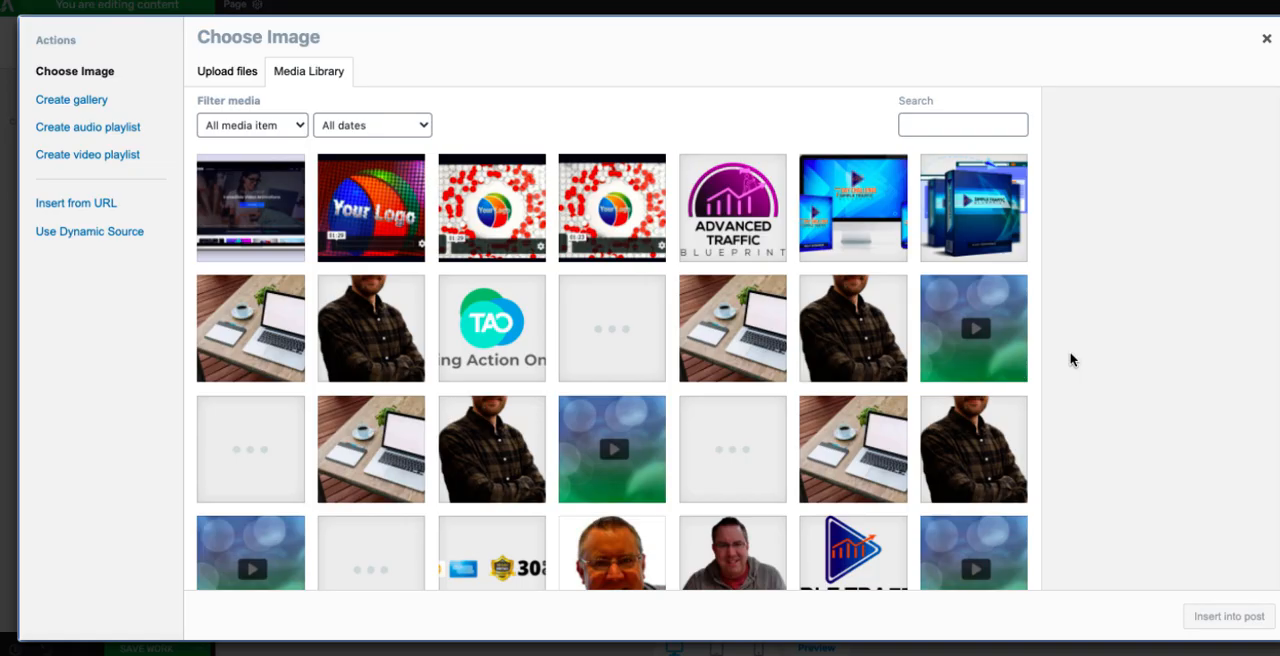
{"action": "left_click", "coordinate": [249, 181]}
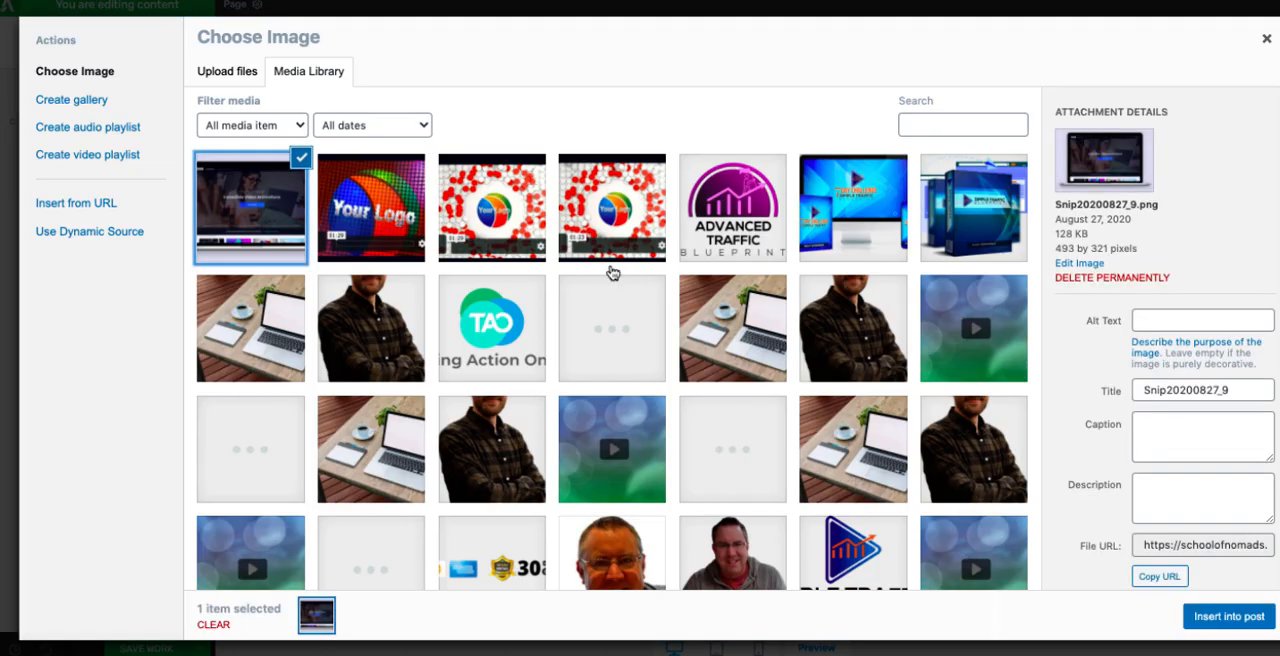
{"action": "left_click", "coordinate": [1229, 616]}
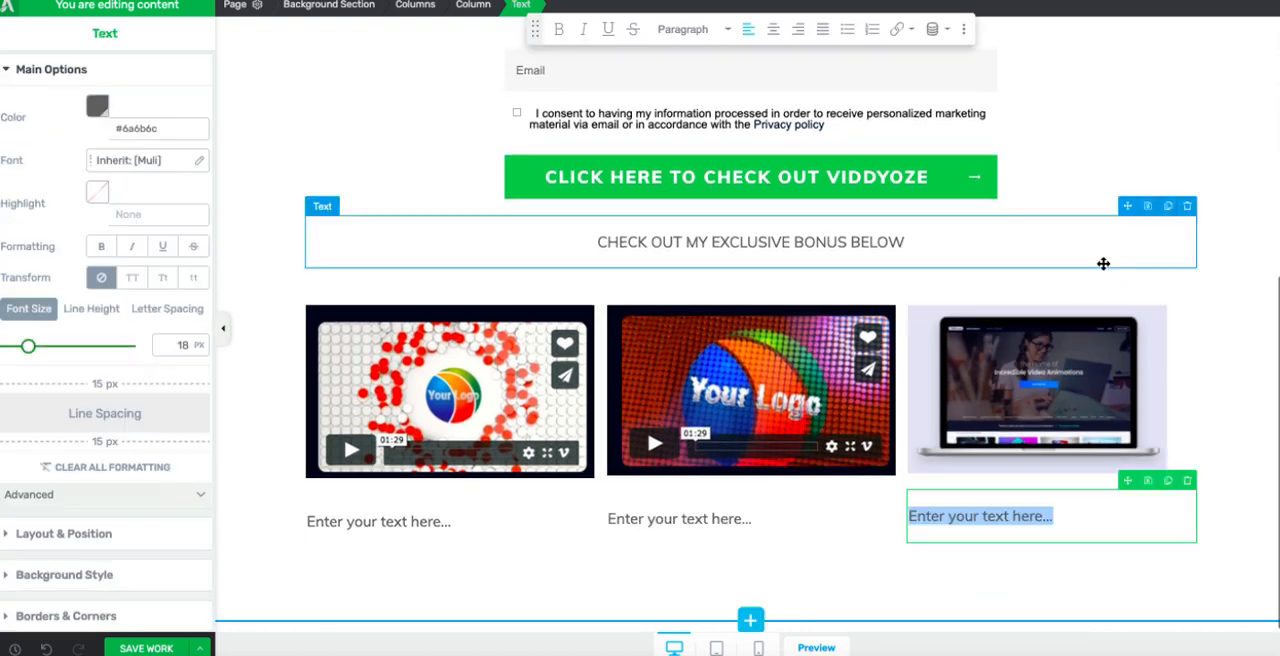
Step: Replace the placeholder text under the first image with "6 PROFESSIONAL "DFY" Videos" and centre it
{"action": "left_click_drag", "start_coordinate": [490, 531], "coordinate": [289, 531]}
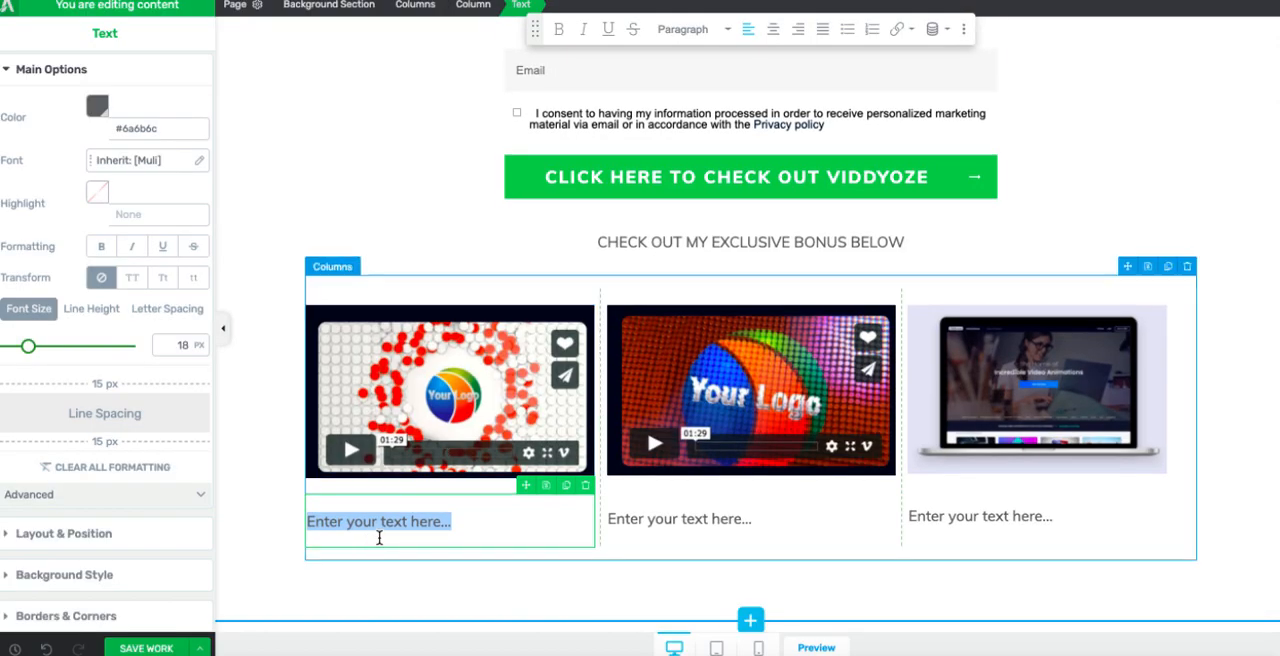
{"action": "type", "text": "6"}
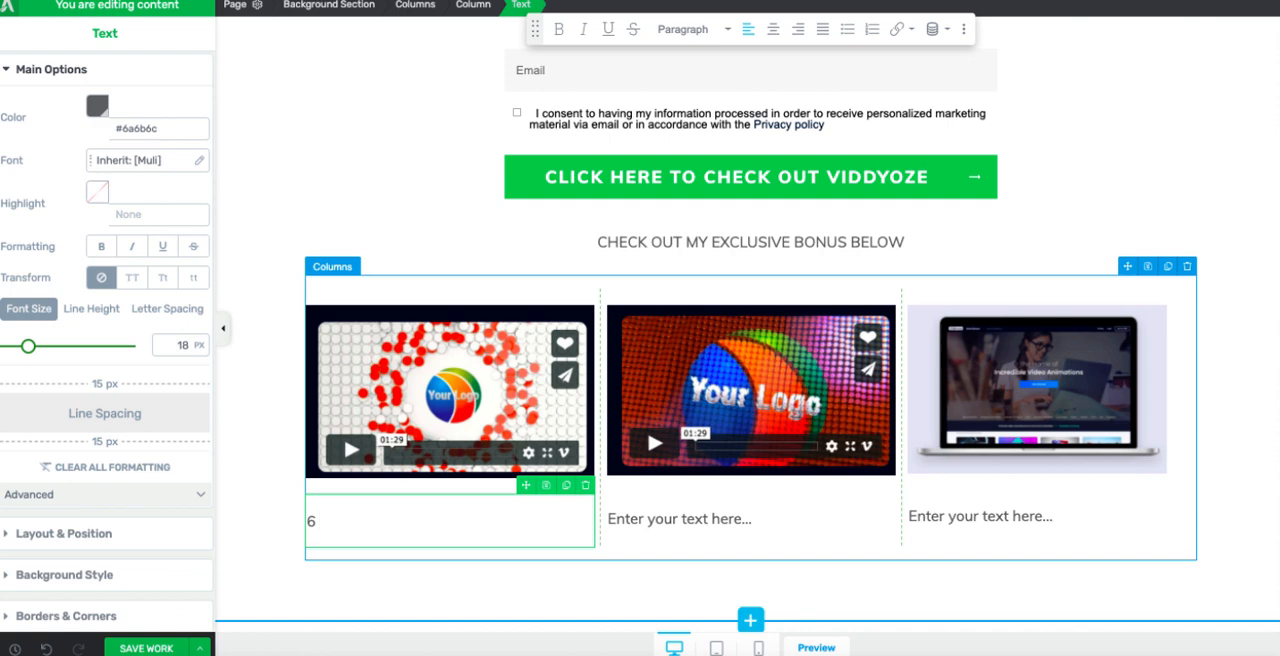
{"action": "type", "text": " PROFESS"}
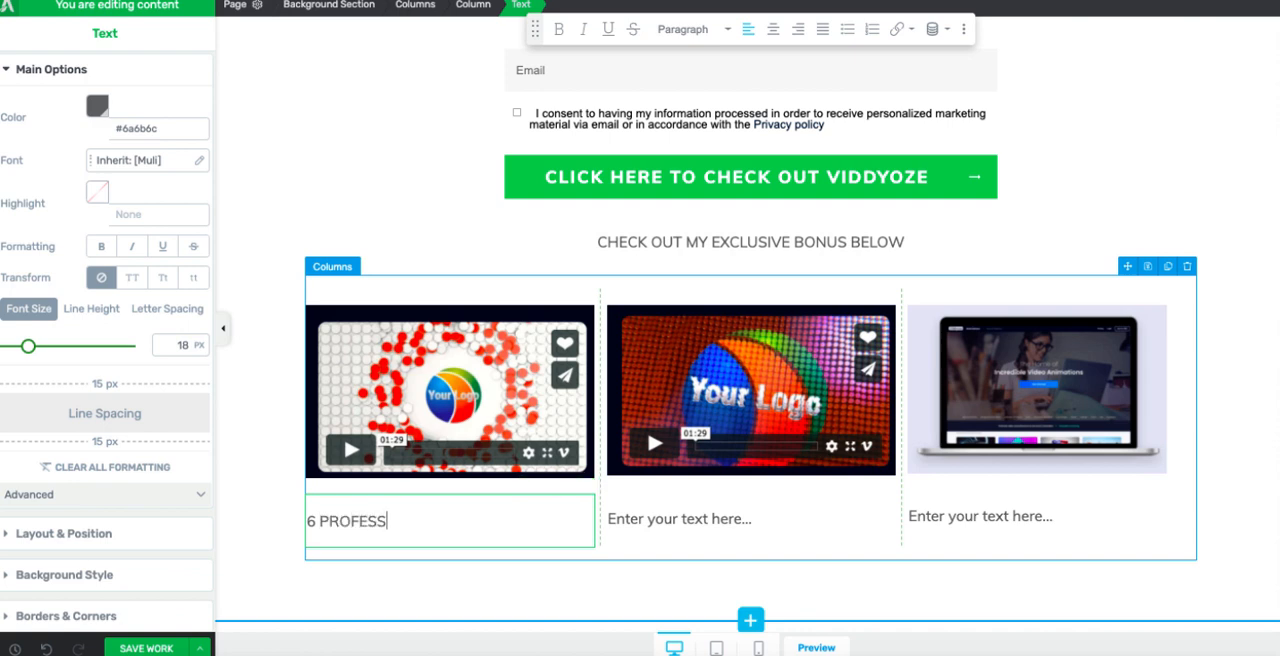
{"action": "type", "text": "IONAL \"DFY\" Videos Below"}
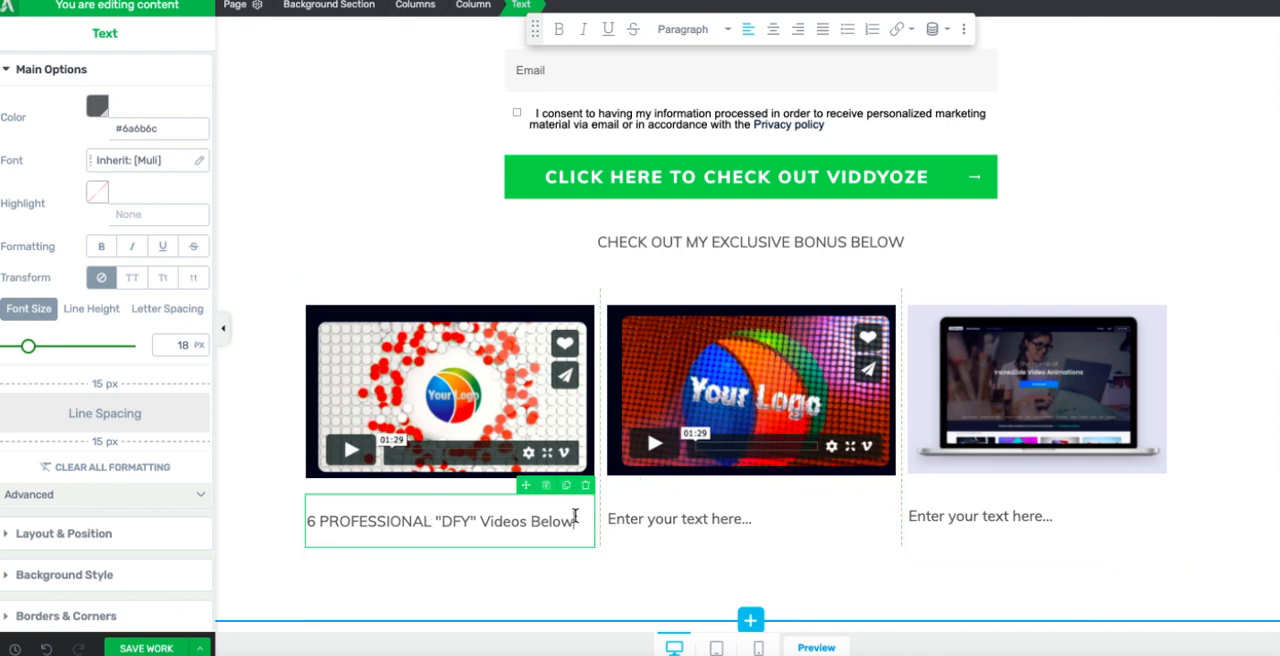
{"action": "left_click_drag", "start_coordinate": [573, 521], "coordinate": [308, 530]}
{"action": "key", "text": "BackSpace"}
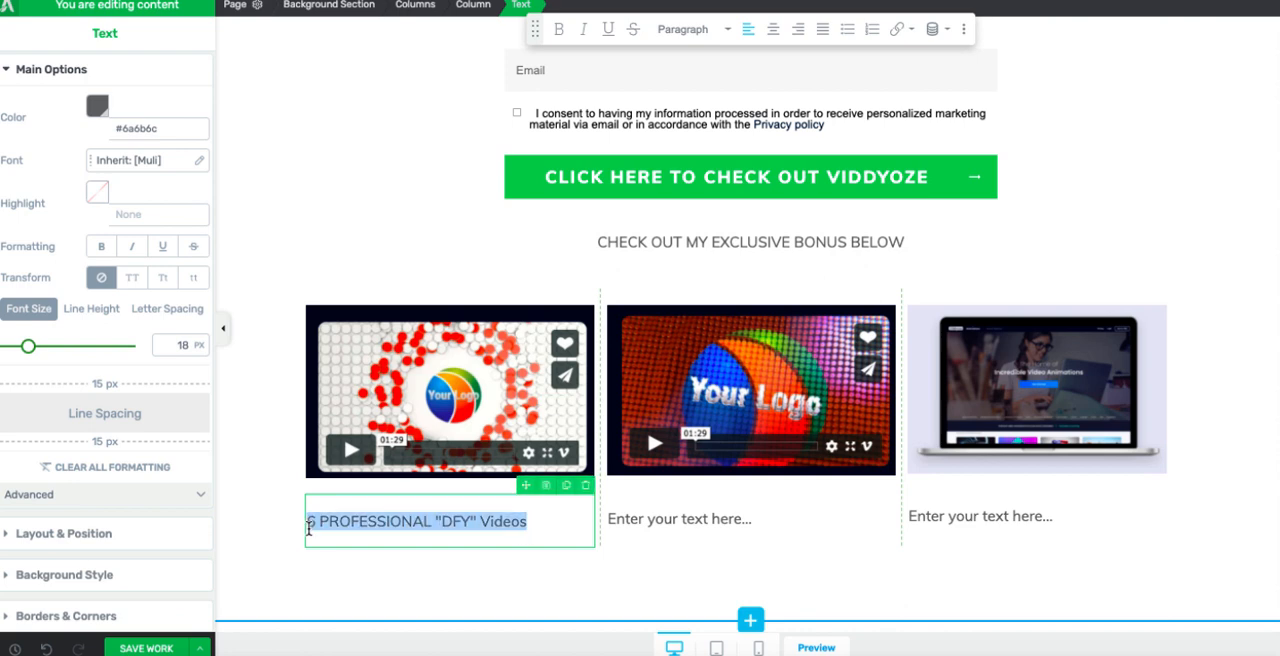
{"action": "left_click", "coordinate": [773, 29]}
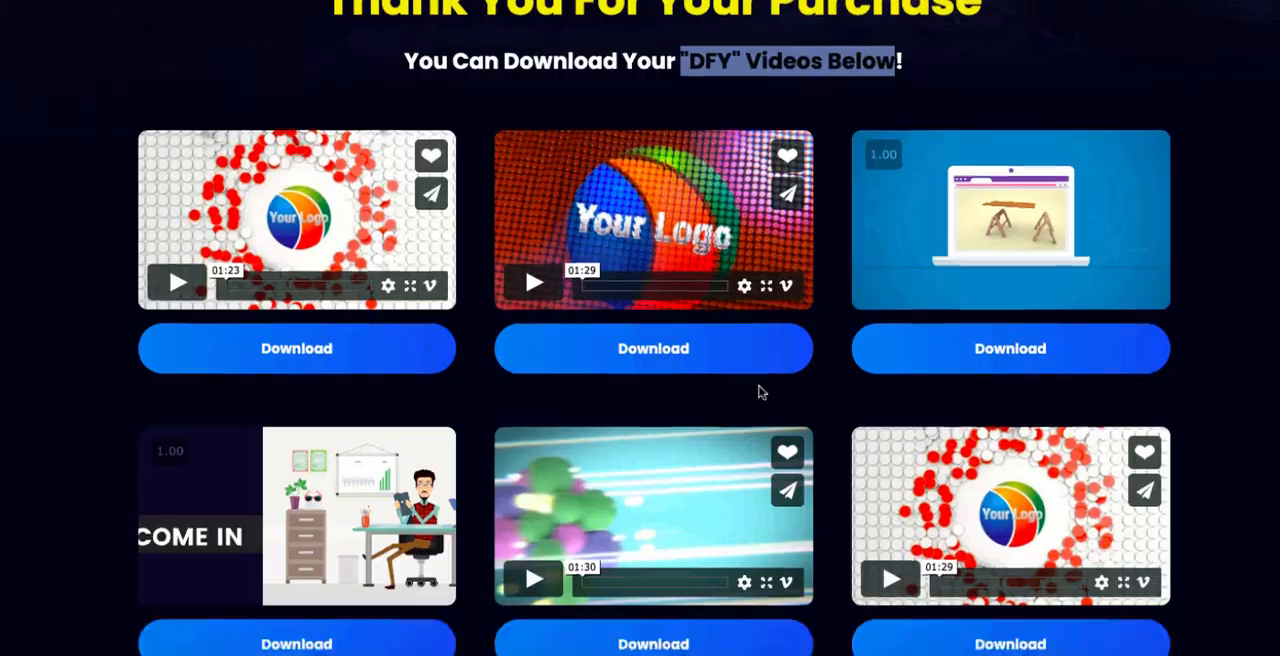
Step: Copy the "Create Stunning Showreels - Tutorial" heading from the bonus page into the text element under the second image
{"action": "scroll", "coordinate": [760, 391], "scroll_direction": "down", "scroll_amount": 10}
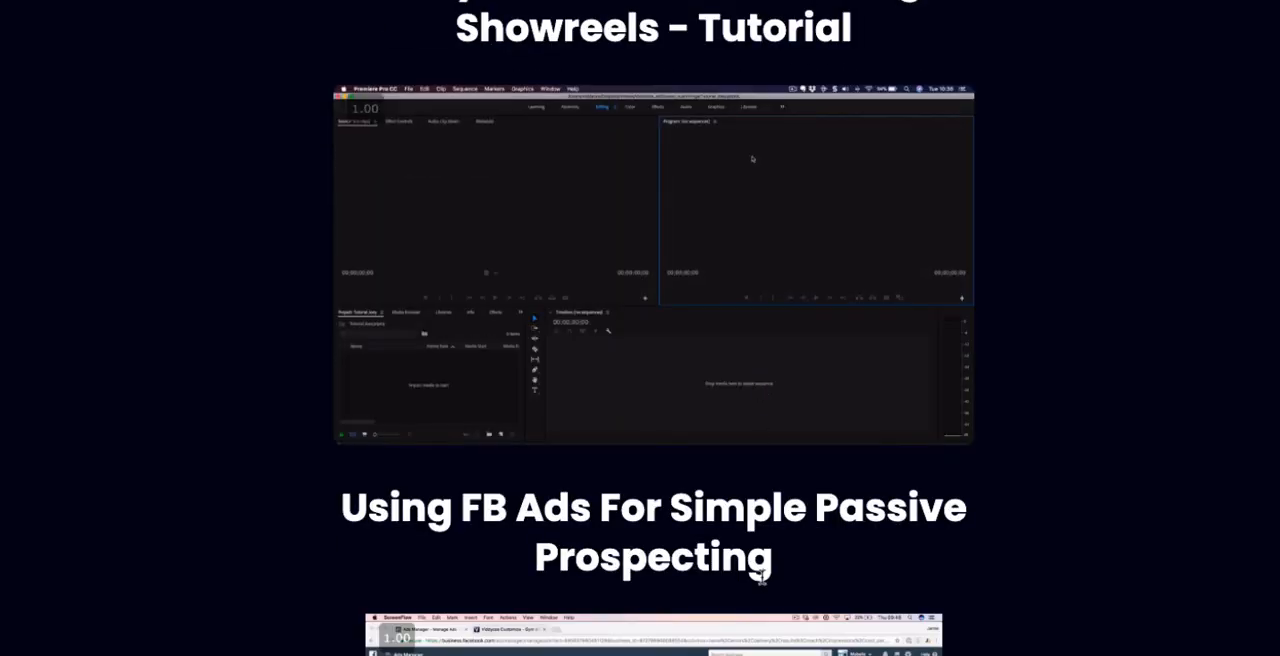
{"action": "scroll", "coordinate": [762, 577], "scroll_direction": "up", "scroll_amount": 3}
{"action": "left_click_drag", "start_coordinate": [850, 160], "coordinate": [516, 134]}
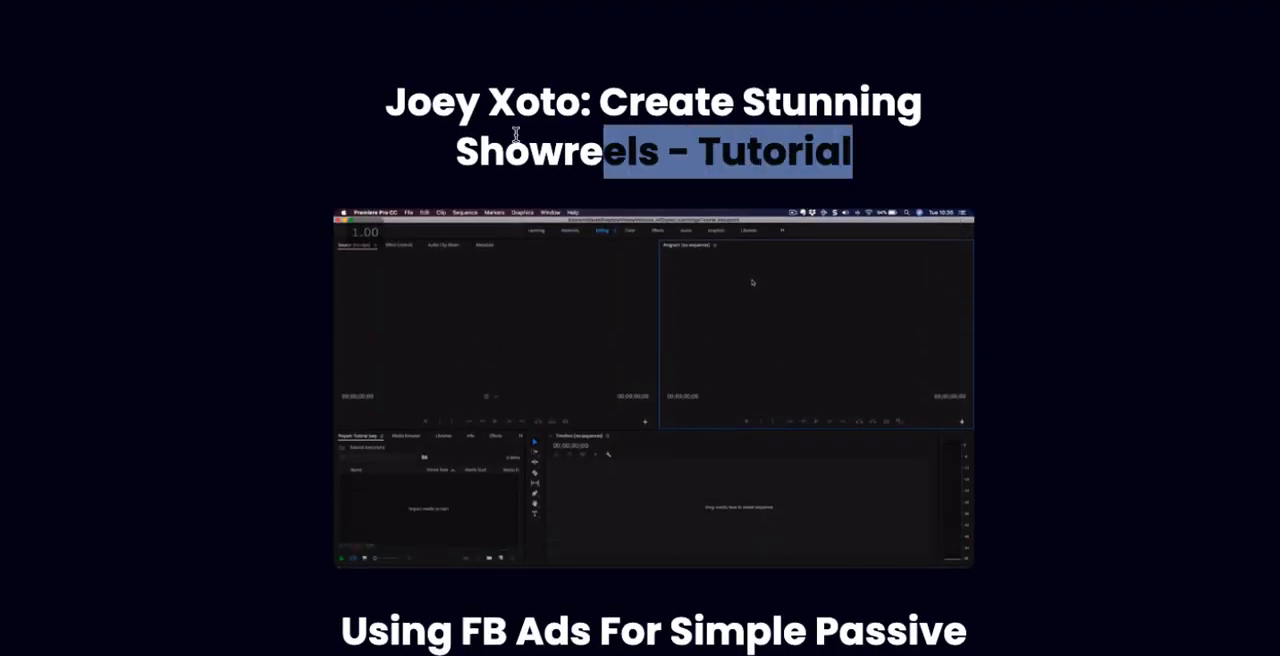
{"action": "left_click_drag", "start_coordinate": [516, 134], "coordinate": [388, 100]}
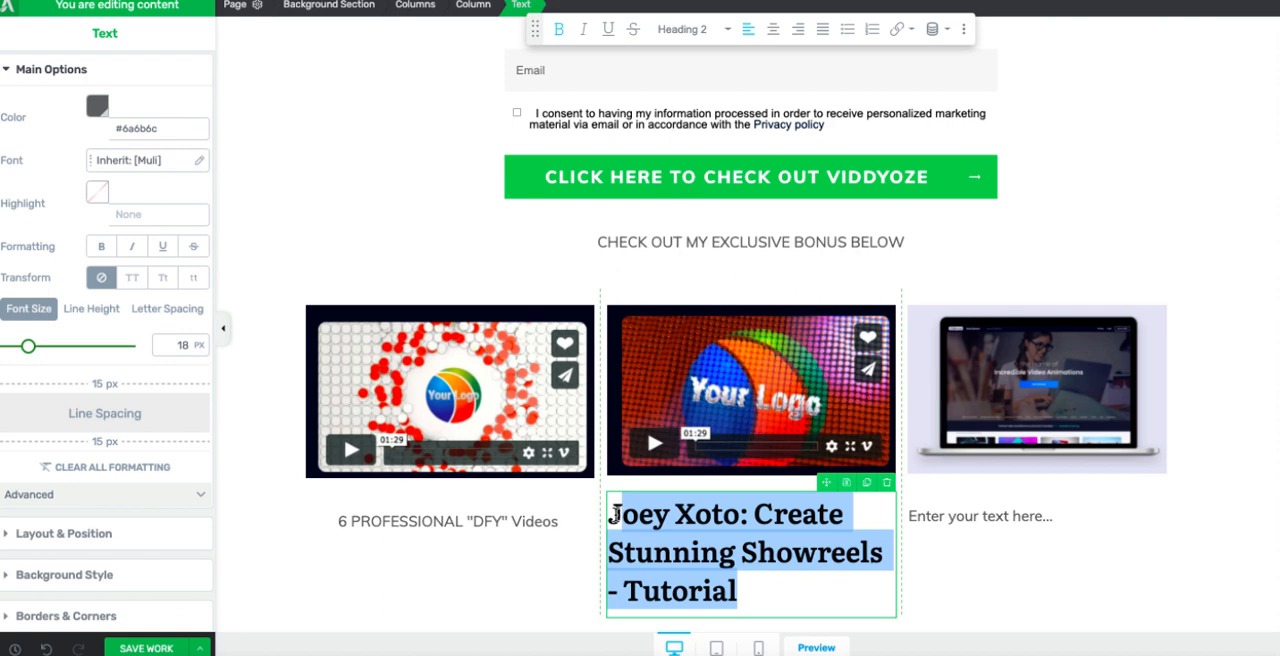
Step: Replace the text under the third image with the bonus page's "Using FB Ads For Simple Passive Prospecting" heading
{"action": "left_click", "coordinate": [1048, 522]}
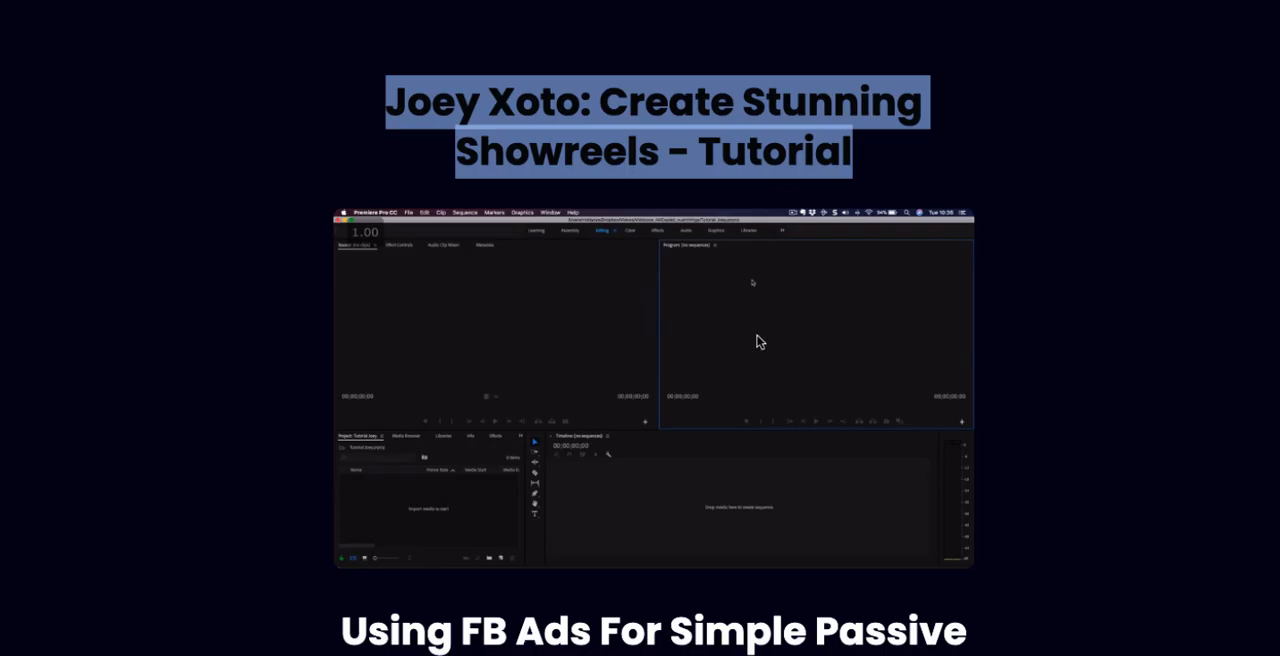
{"action": "scroll", "coordinate": [757, 340], "scroll_direction": "down", "scroll_amount": 3}
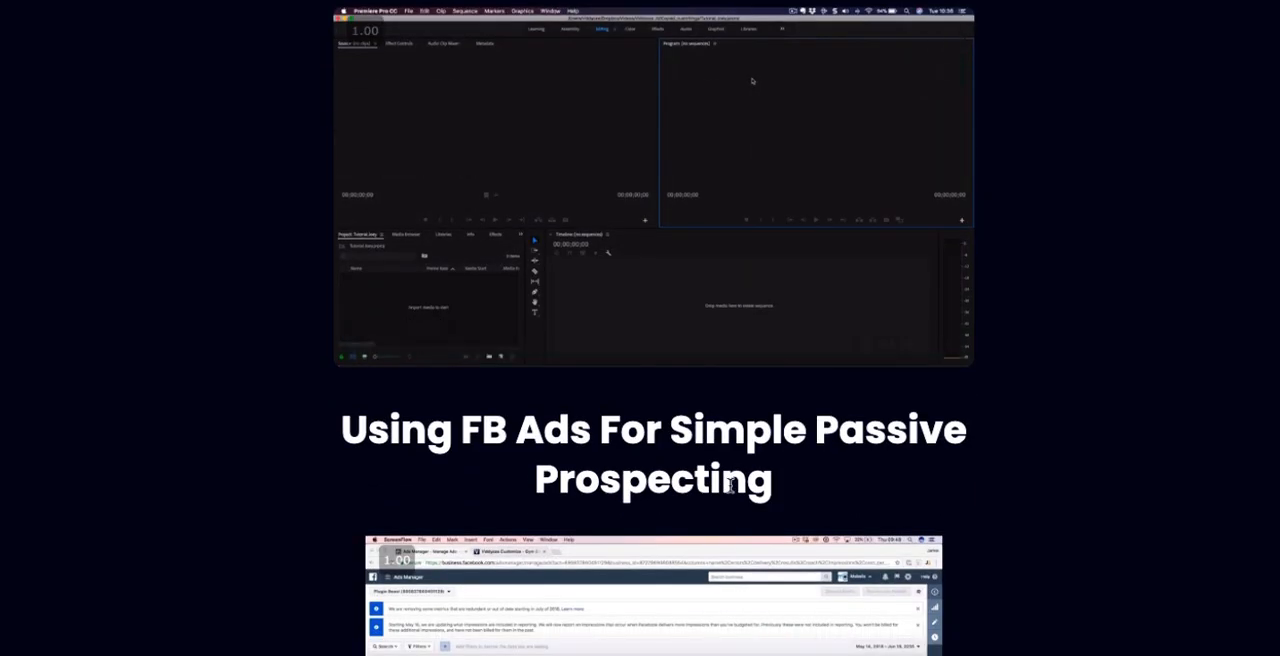
{"action": "left_click_drag", "start_coordinate": [785, 482], "coordinate": [267, 407]}
{"action": "key", "text": "ctrl+c"}
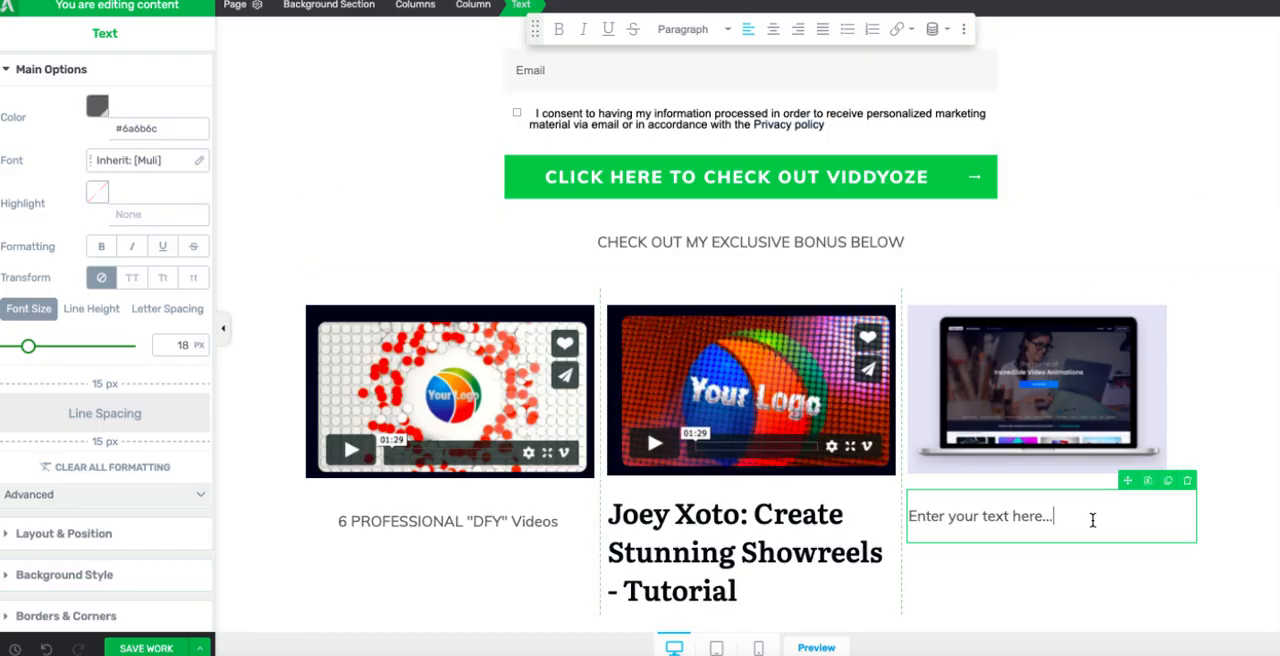
{"action": "left_click_drag", "start_coordinate": [1056, 517], "coordinate": [908, 523]}
{"action": "key", "text": "ctrl+v"}
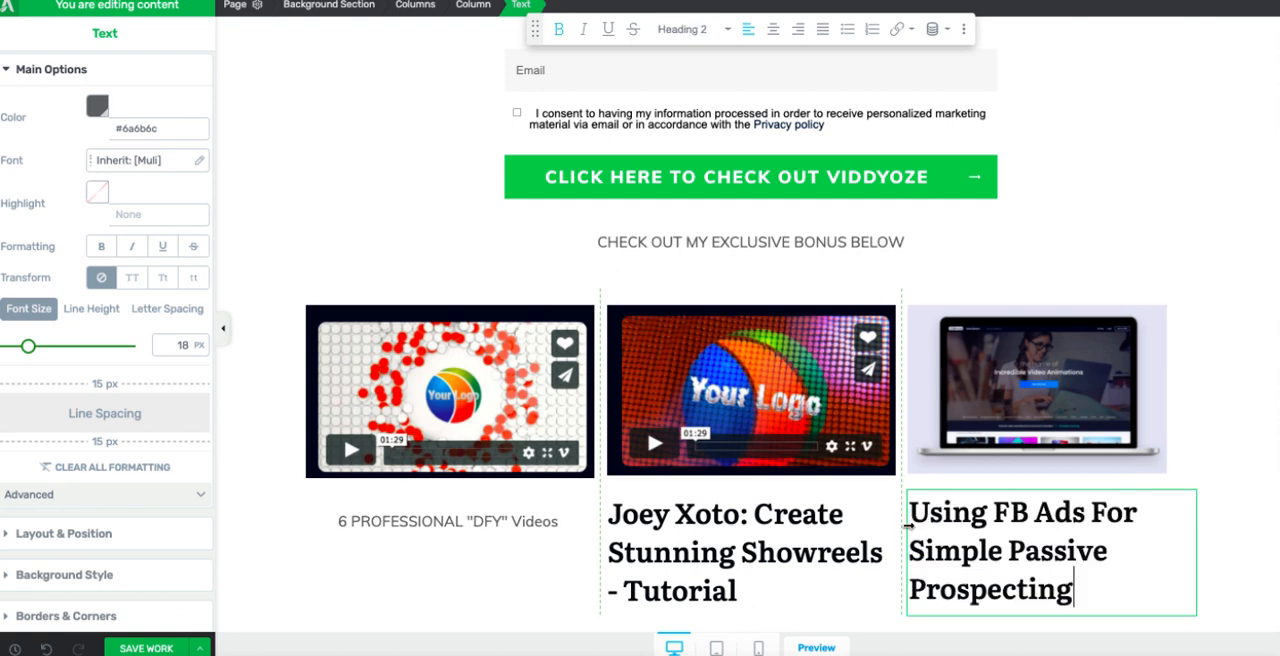
Step: Centre the heading text under the third bonus image and the heading text under the second bonus image
{"action": "left_click_drag", "start_coordinate": [1074, 590], "coordinate": [908, 512]}
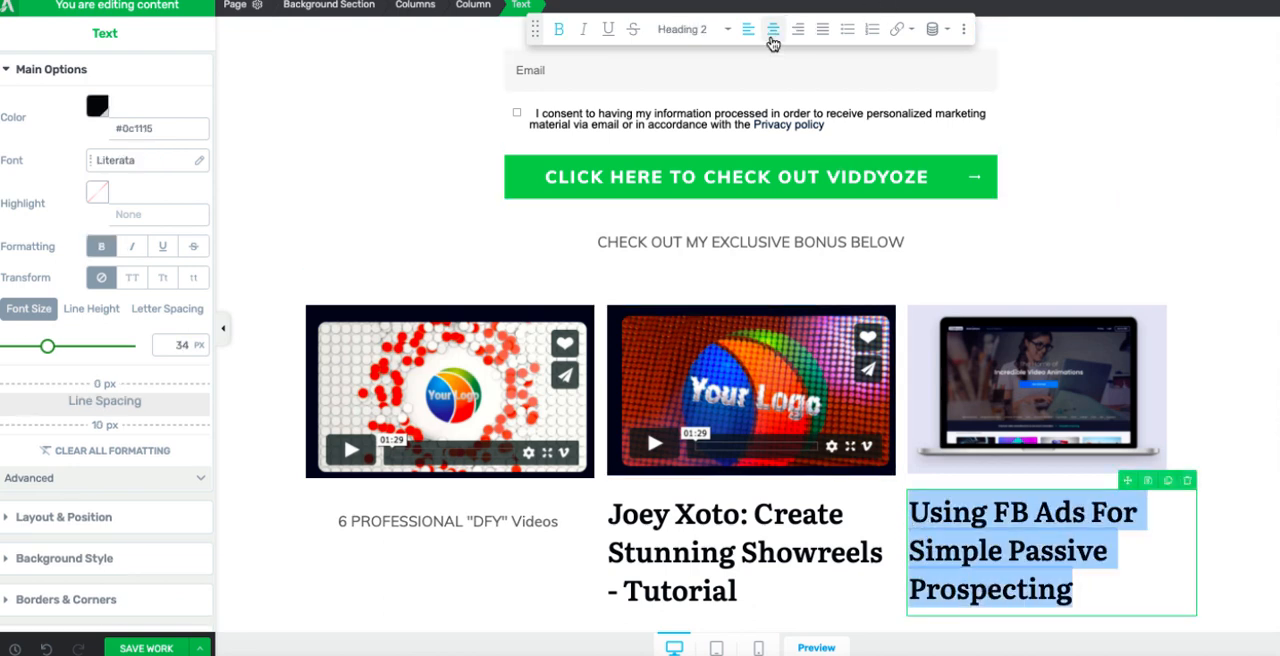
{"action": "left_click", "coordinate": [772, 29]}
{"action": "left_click_drag", "start_coordinate": [738, 592], "coordinate": [610, 511]}
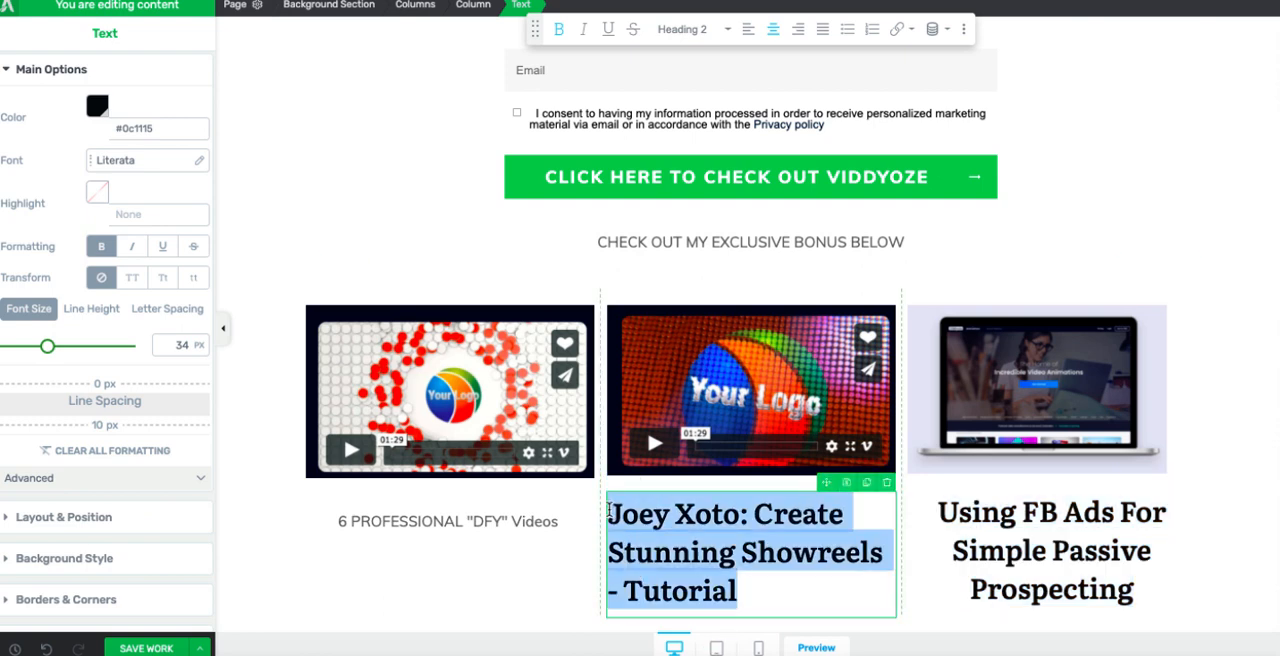
{"action": "left_click", "coordinate": [772, 29]}
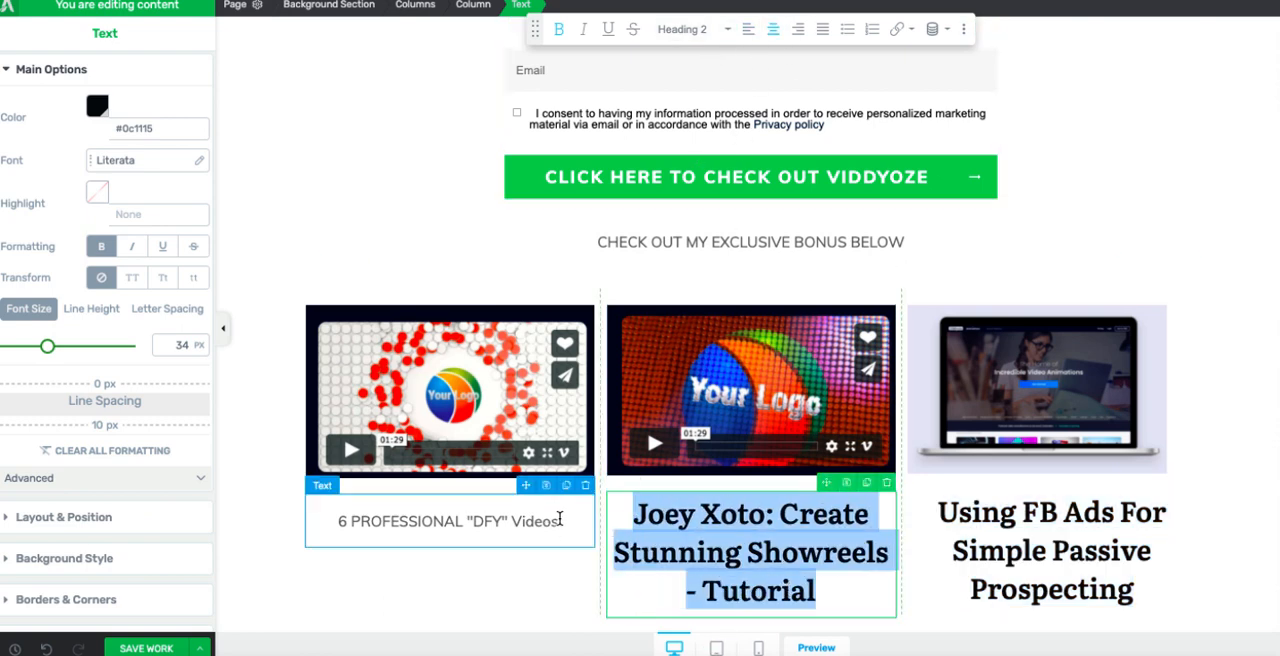
Step: Reduce the second and third image captions to similar sizes, with the third at 23 px, and make the first caption bold
{"action": "left_click_drag", "start_coordinate": [560, 519], "coordinate": [347, 512]}
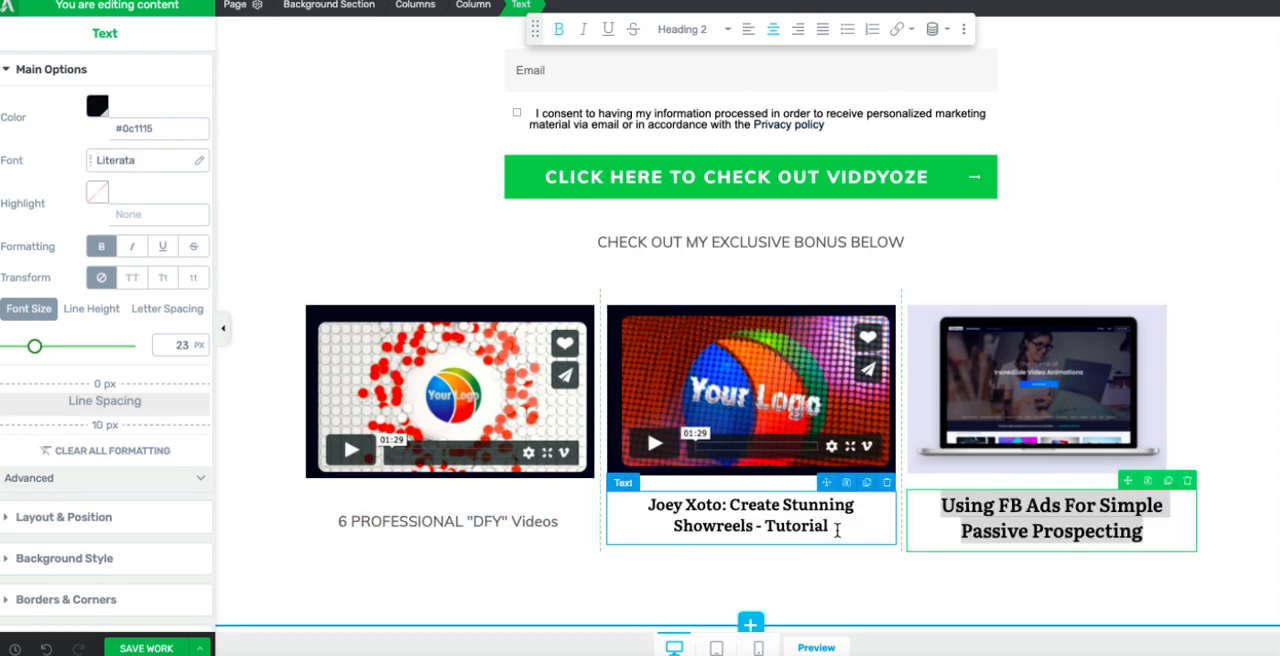
{"action": "left_click_drag", "start_coordinate": [837, 530], "coordinate": [642, 507]}
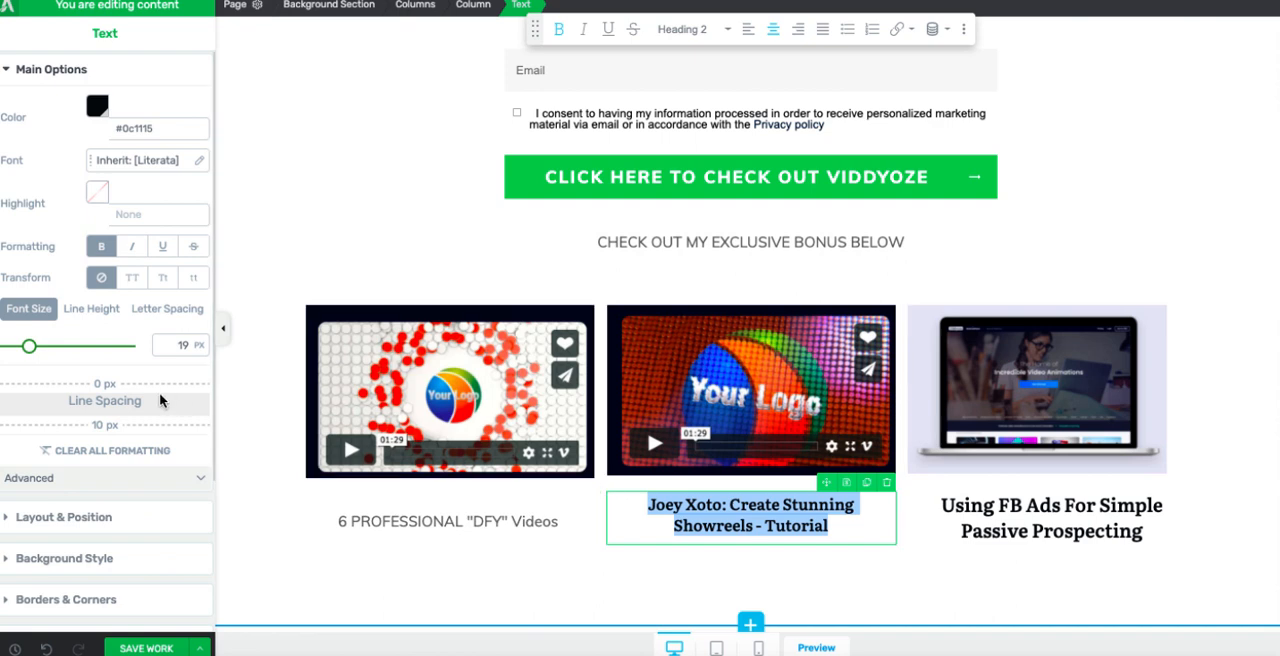
{"action": "left_click", "coordinate": [1230, 264]}
Step: Restyle the line above the bonus images as a bold 50 px "CHECK OUT MY EXCLUSIVE BONUS BELOW!" heading
{"action": "scroll", "coordinate": [1150, 265], "scroll_direction": "up", "scroll_amount": 1}
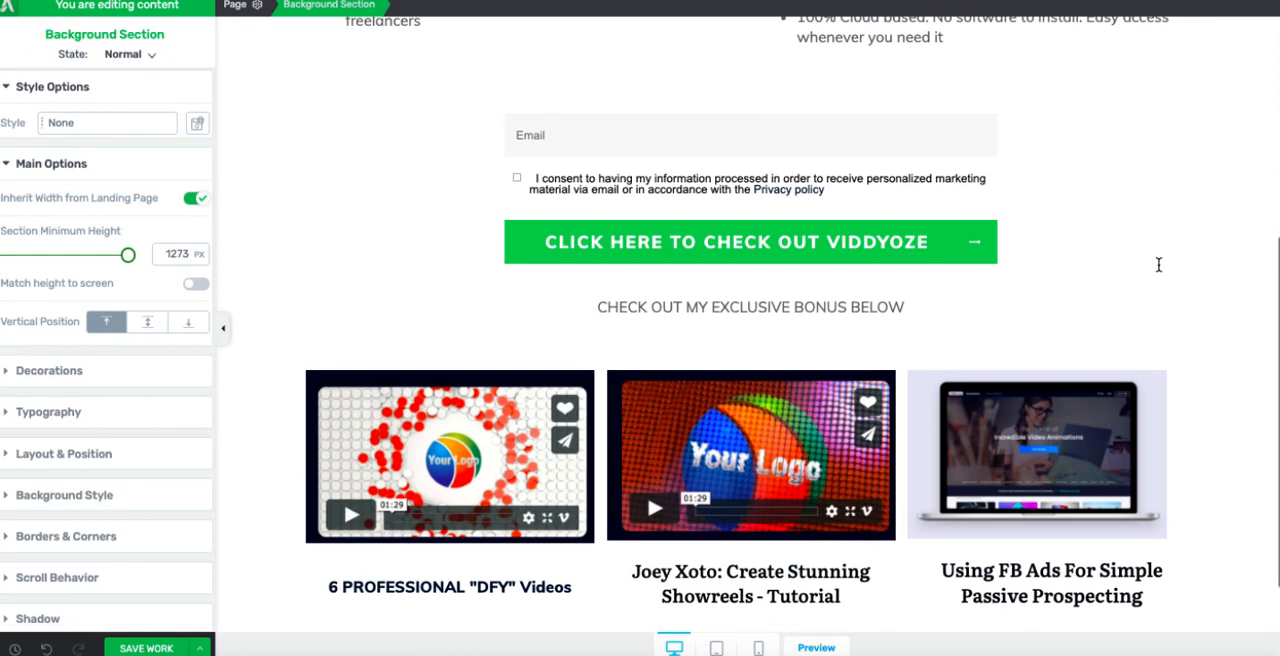
{"action": "left_click_drag", "start_coordinate": [907, 307], "coordinate": [631, 307]}
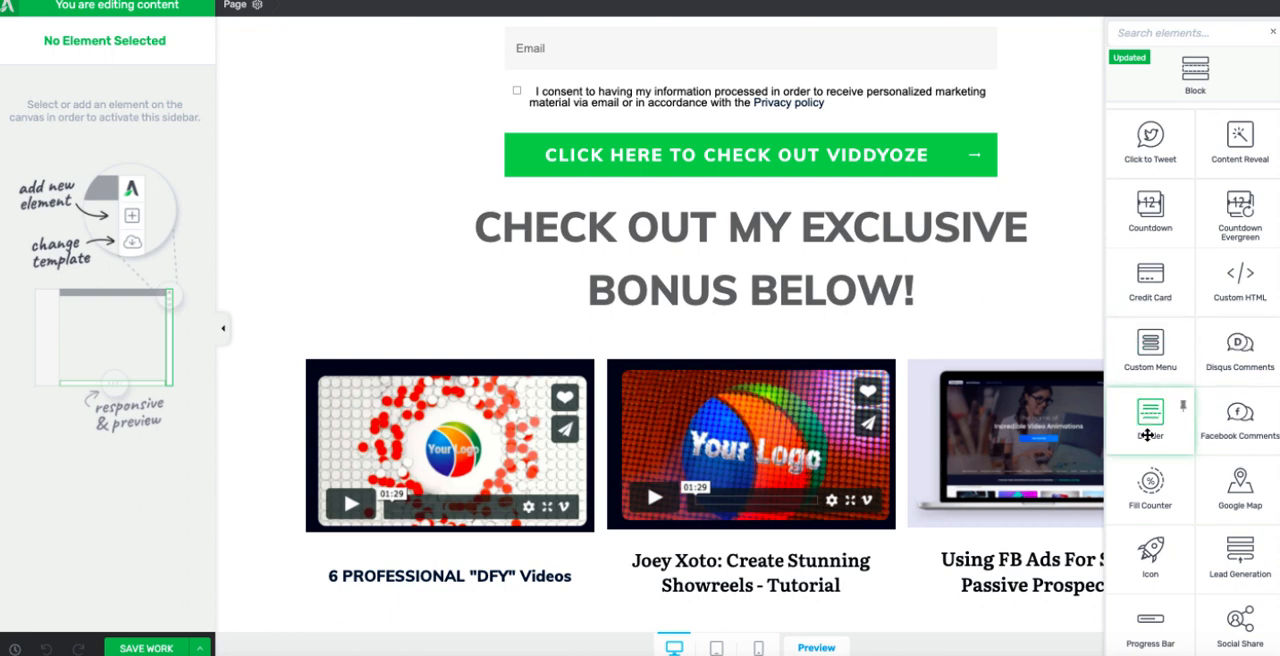
Step: Insert a solid divider between the opt-in form and the exclusive bonus heading, with a thickness of 12 px
{"action": "left_click_drag", "start_coordinate": [1158, 423], "coordinate": [1164, 184]}
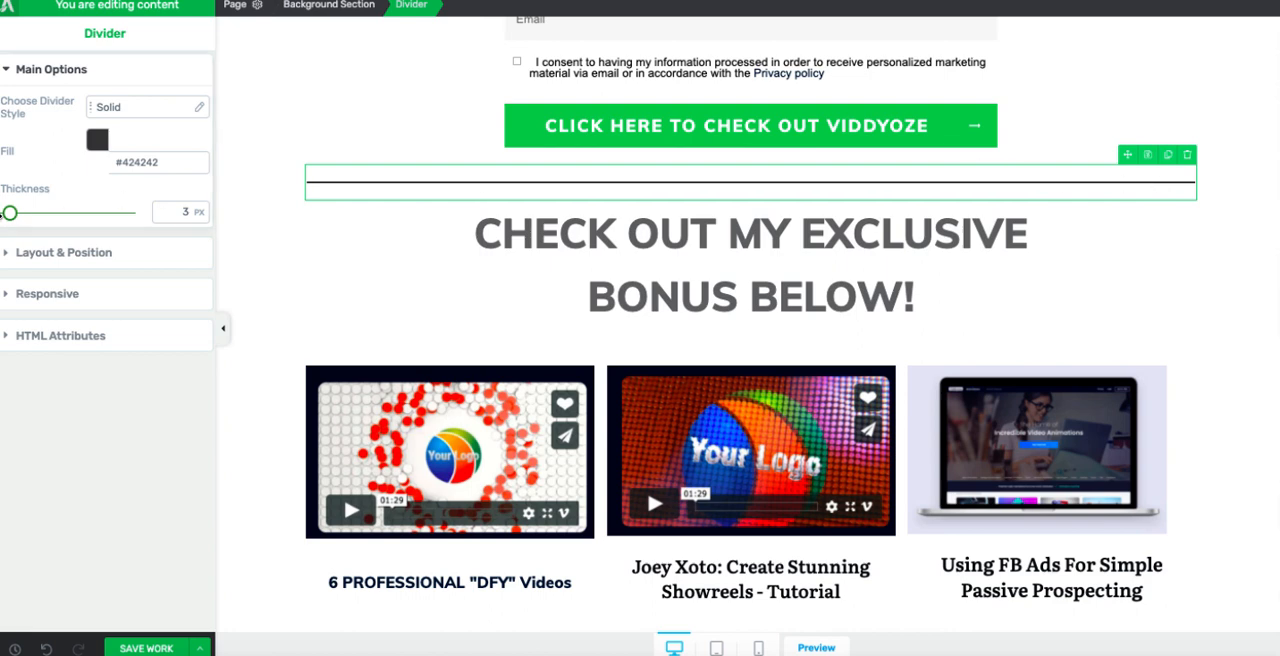
{"action": "mouse_move", "coordinate": [10, 214]}
{"action": "left_mouse_down"}
{"action": "mouse_move", "coordinate": [48, 213]}
{"action": "mouse_move", "coordinate": [21, 213]}
{"action": "left_mouse_up"}
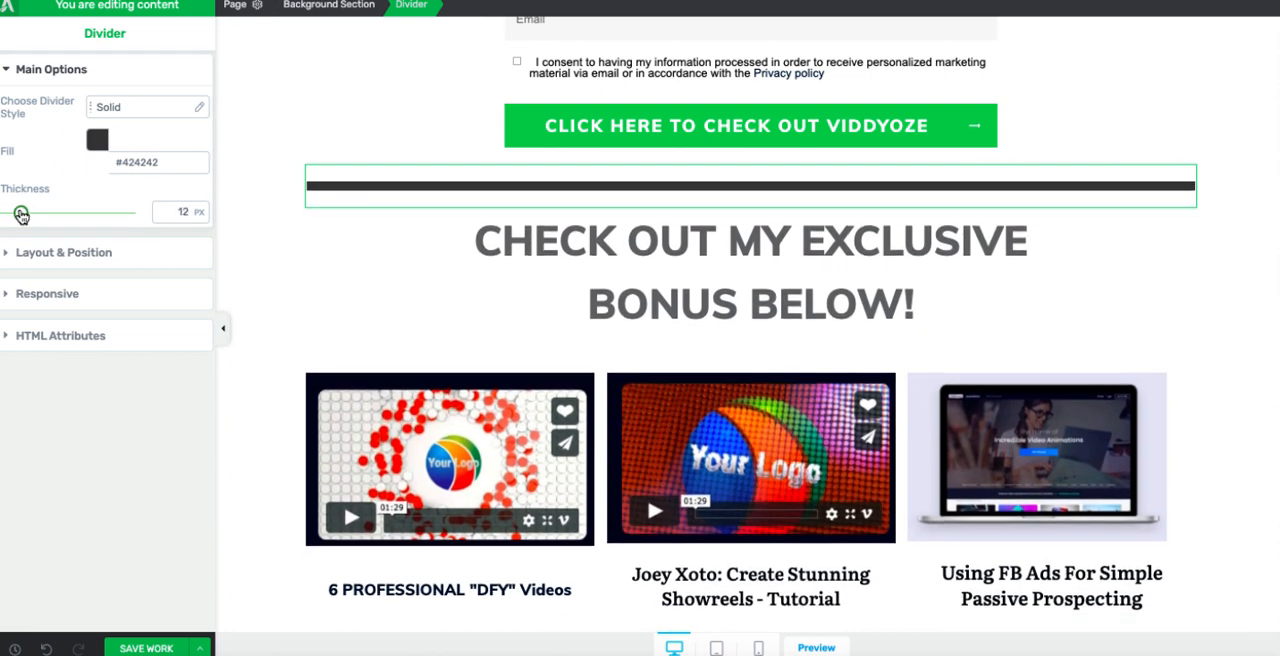
{"action": "left_click", "coordinate": [96, 140]}
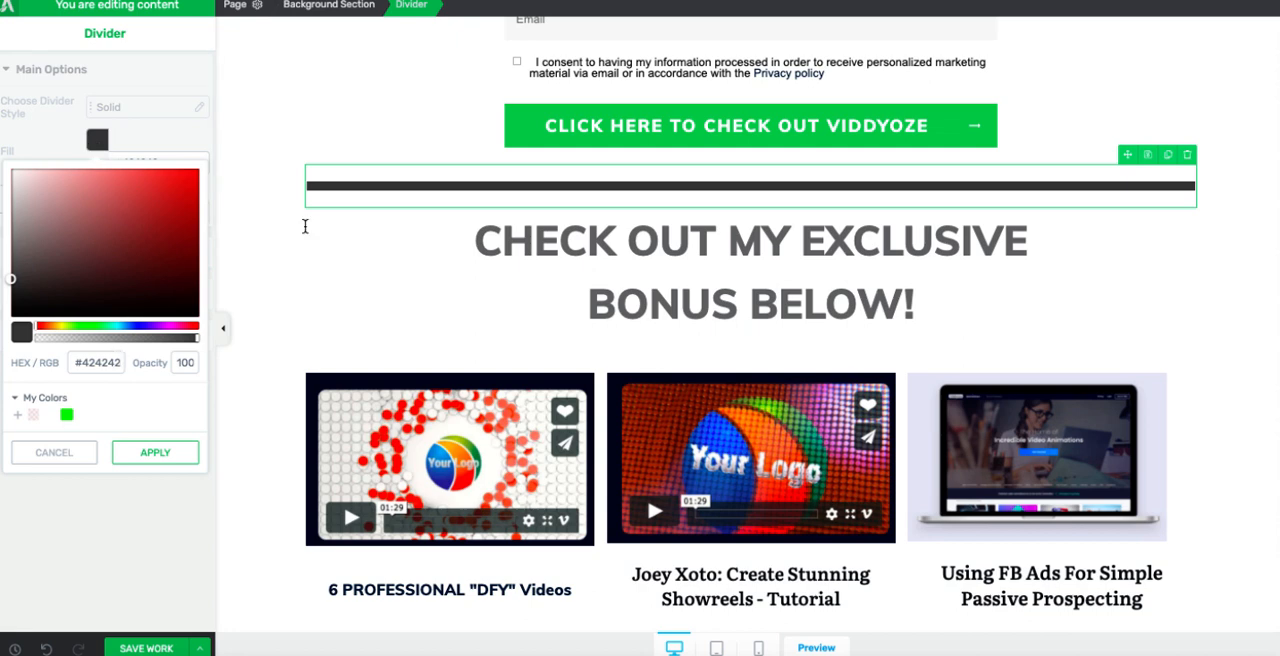
{"action": "left_click", "coordinate": [337, 256]}
{"action": "scroll", "coordinate": [1240, 474], "scroll_direction": "up", "scroll_amount": 2}
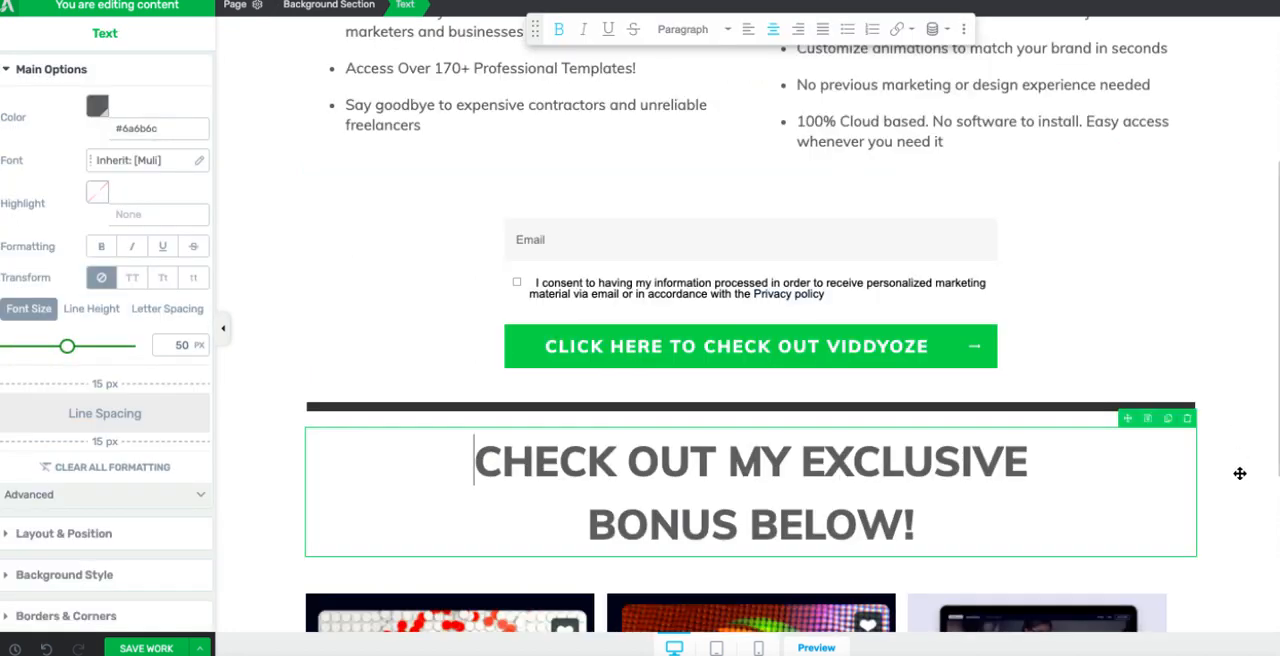
Step: Add a text element for the footer beneath the three bonus columns
{"action": "left_click", "coordinate": [1240, 474]}
{"action": "scroll", "coordinate": [1240, 474], "scroll_direction": "down", "scroll_amount": 3}
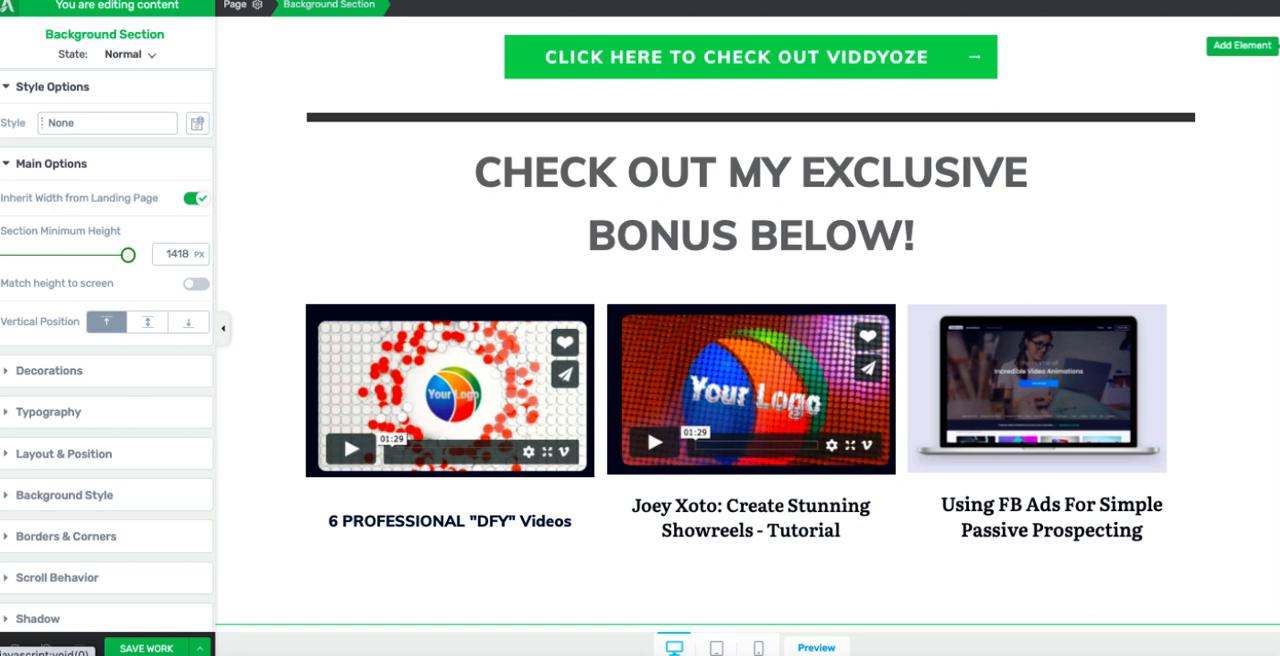
{"action": "left_click", "coordinate": [1242, 45]}
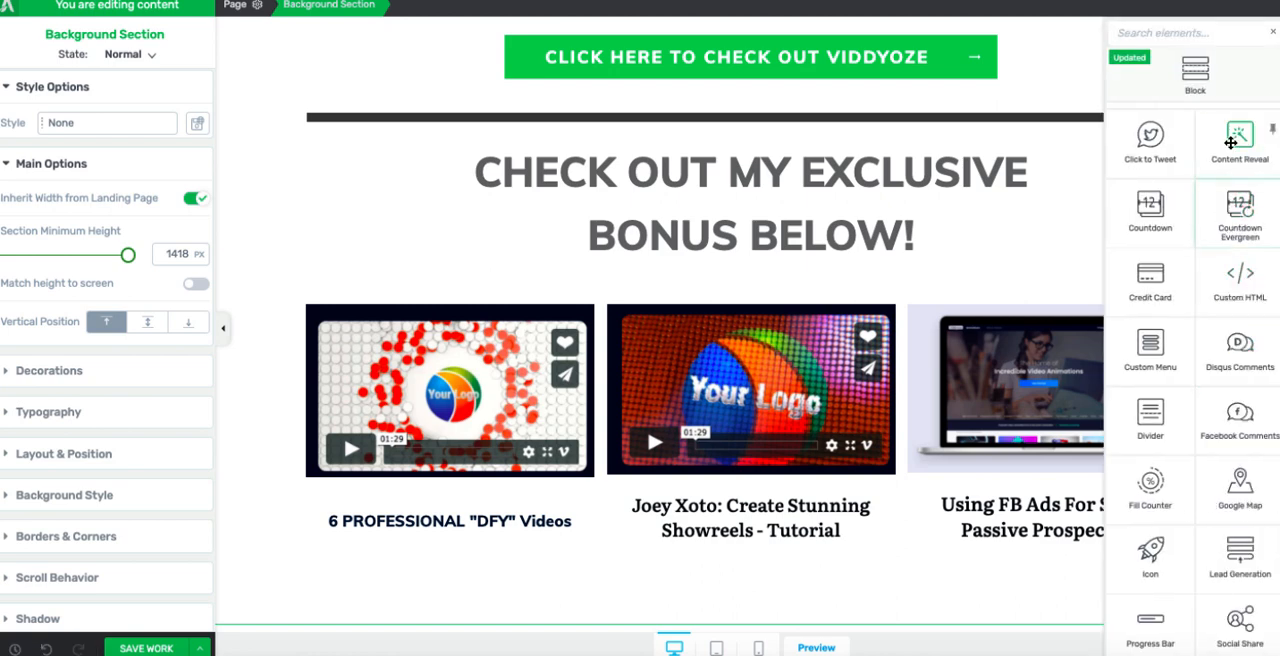
{"action": "left_click_drag", "start_coordinate": [1227, 241], "coordinate": [707, 636]}
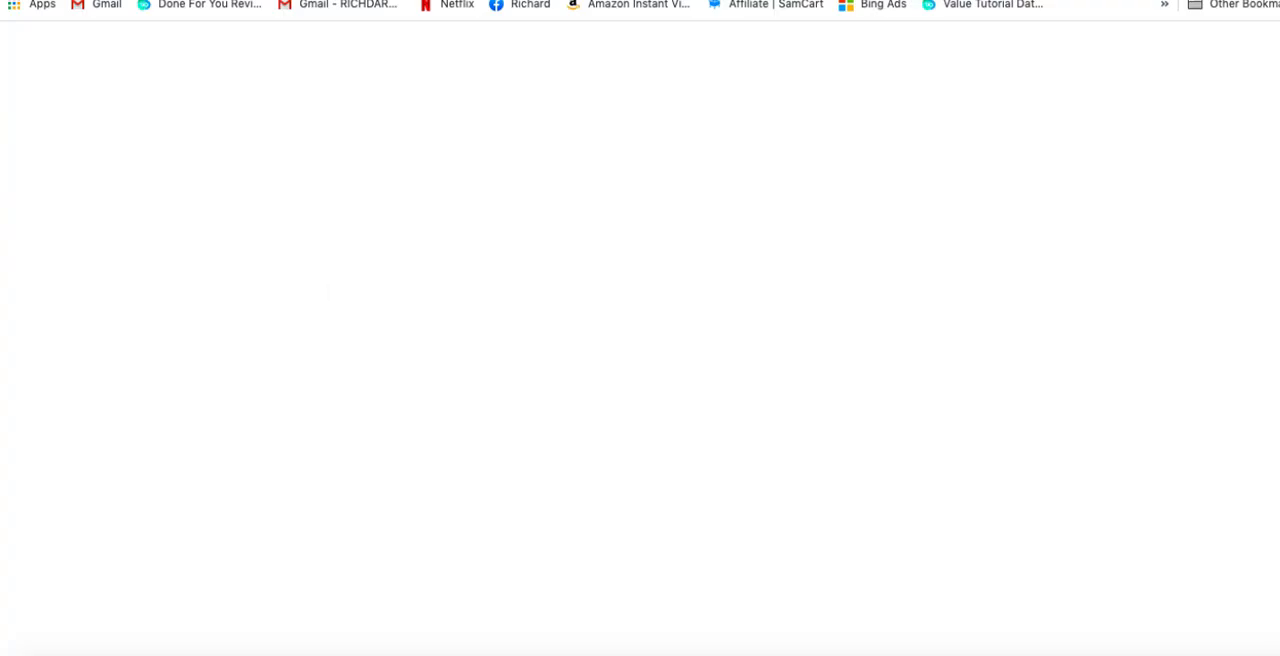
Step: Open the School Of Nomads website in a new browser tab and copy its footer links and copyright line
{"action": "left_click", "coordinate": [565, 0]}
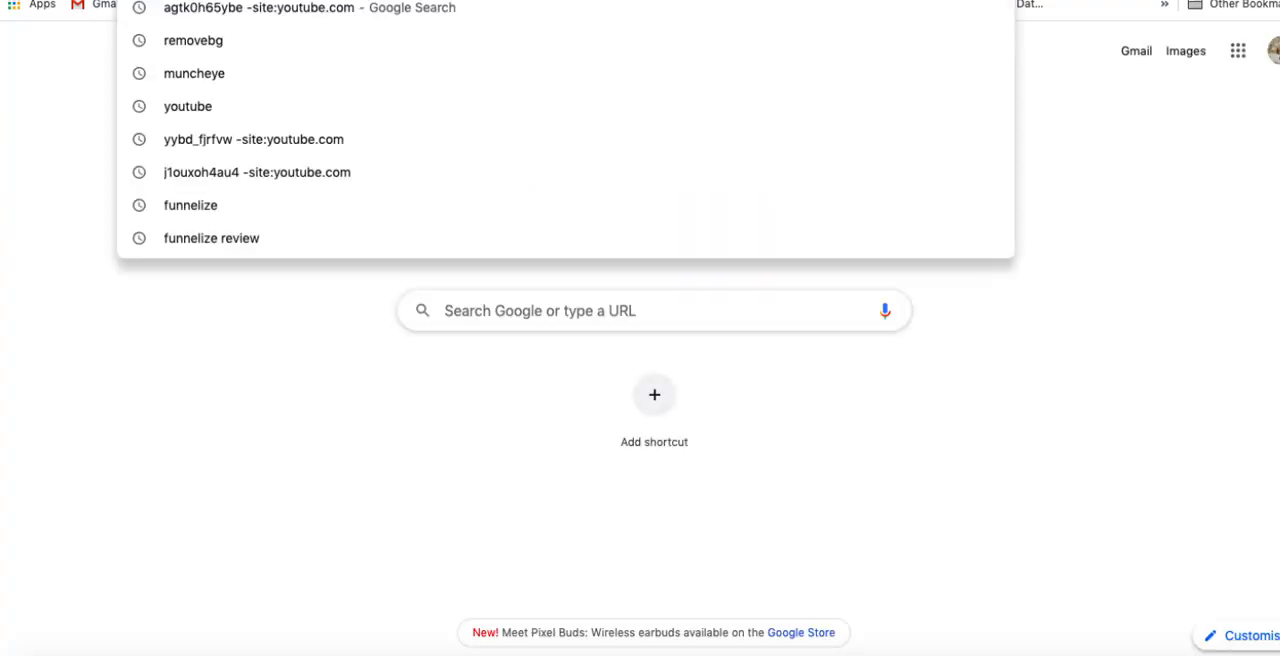
{"action": "type", "text": "SCHOOL"}
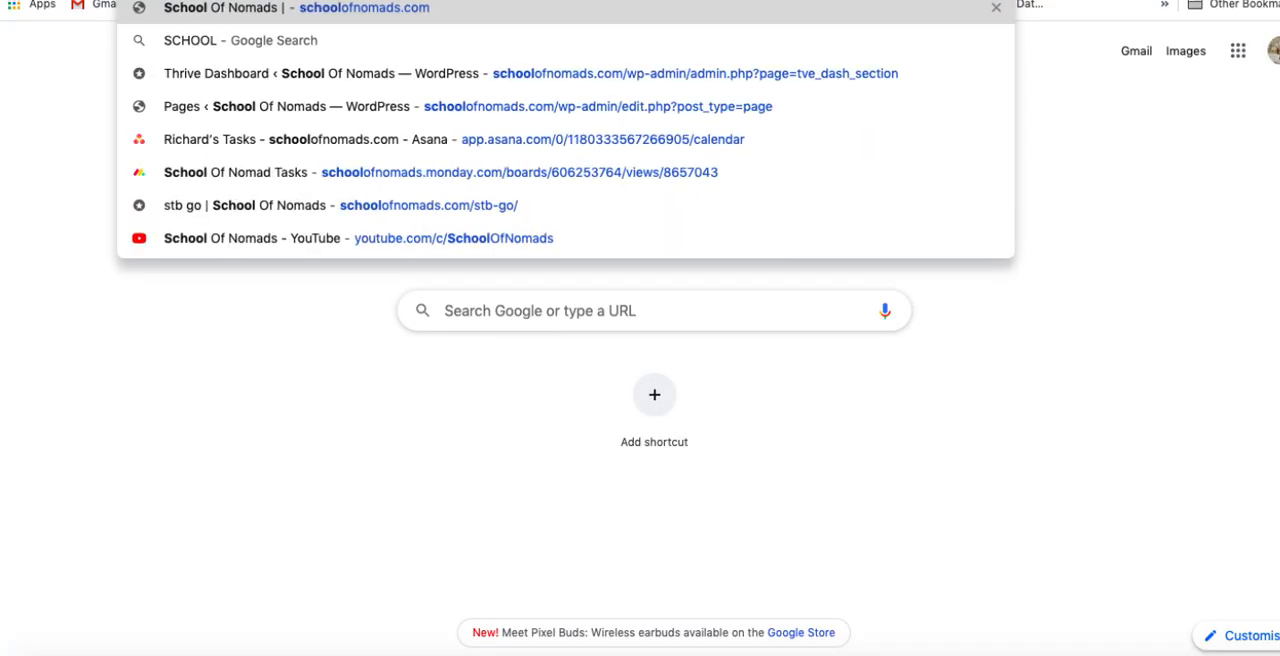
{"action": "key", "text": "Return"}
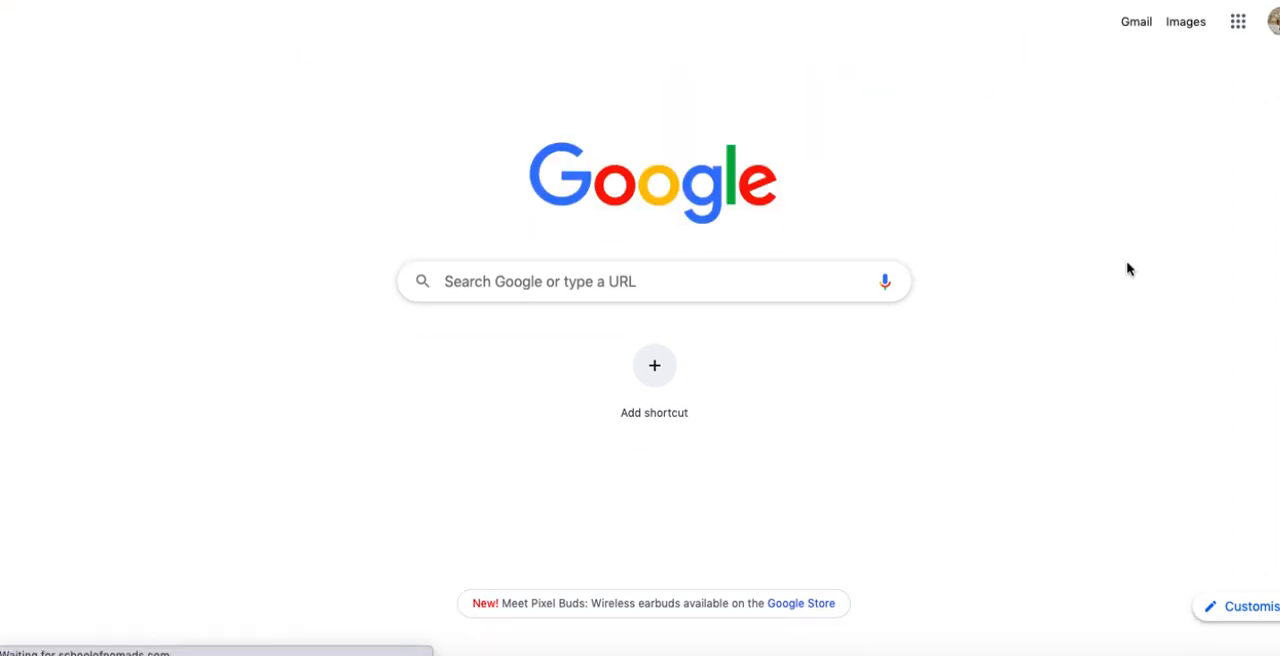
{"action": "scroll", "coordinate": [1014, 400], "scroll_direction": "down", "scroll_amount": 3}
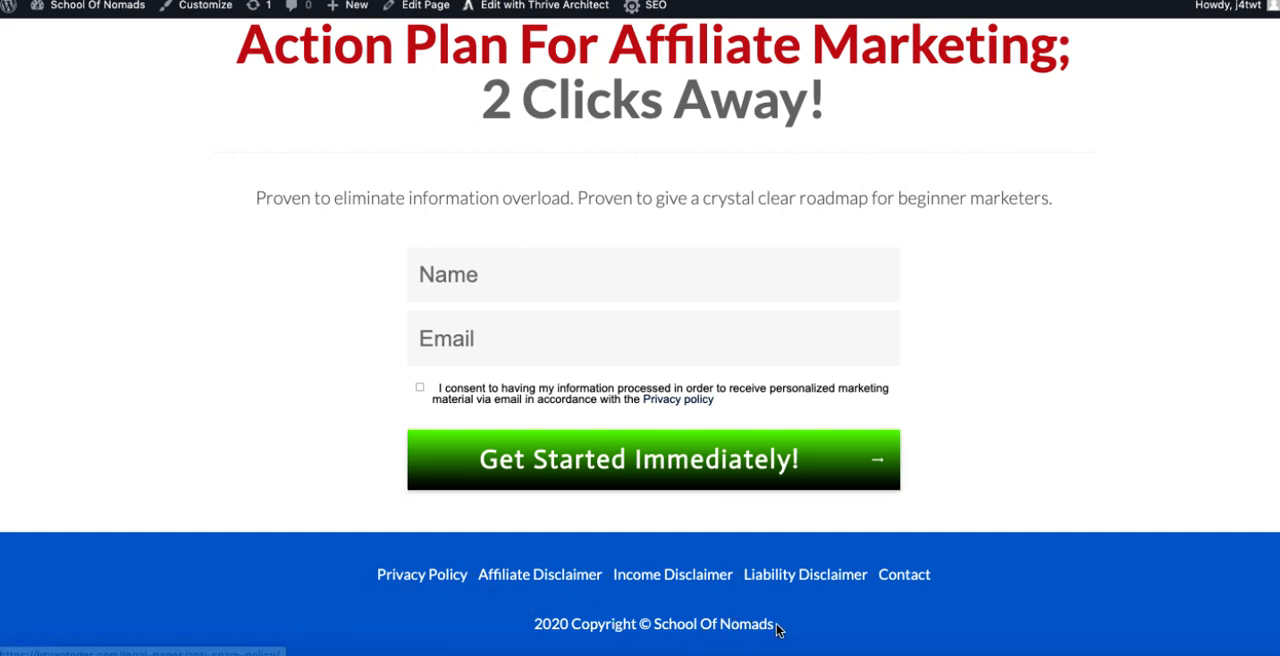
{"action": "left_click_drag", "start_coordinate": [776, 627], "coordinate": [372, 573]}
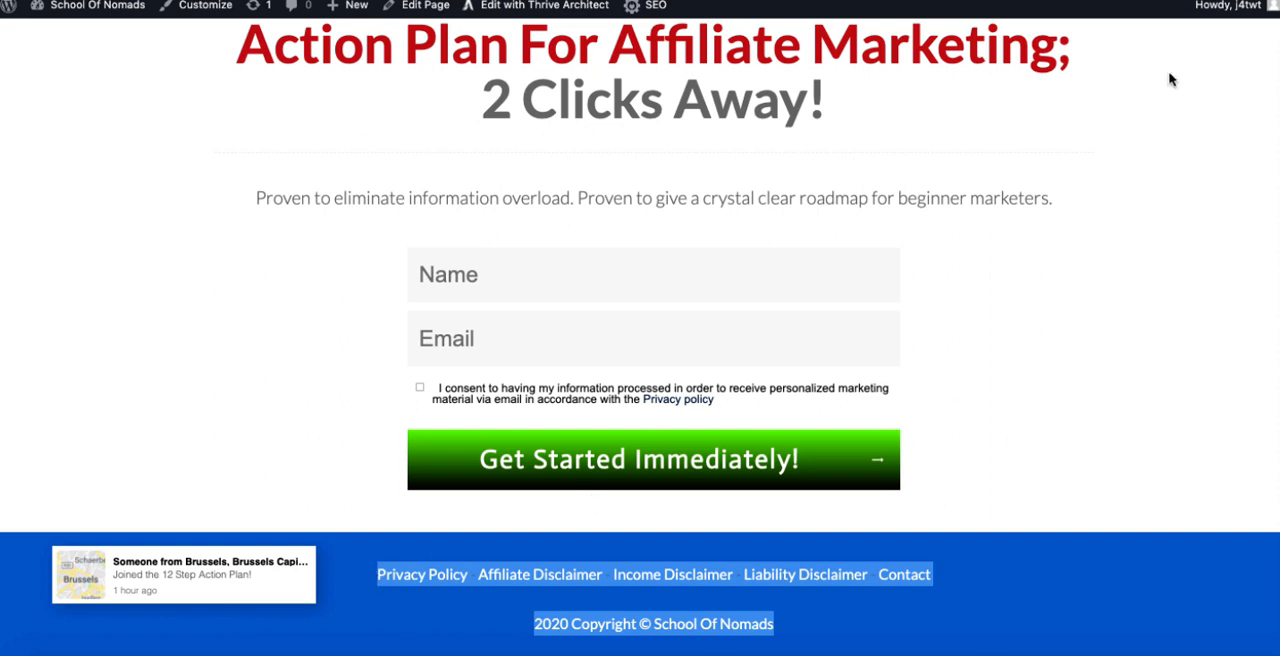
{"action": "scroll", "coordinate": [1116, 301], "scroll_direction": "up", "scroll_amount": 4}
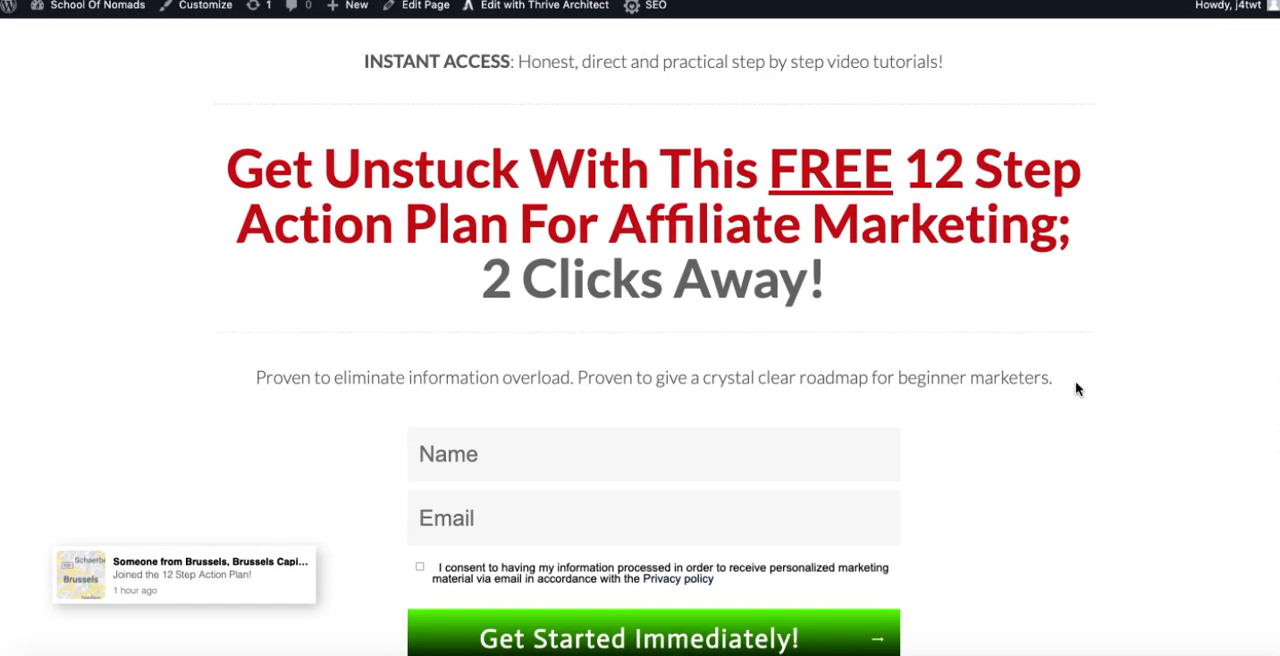
{"action": "scroll", "coordinate": [1076, 389], "scroll_direction": "down", "scroll_amount": 1}
{"action": "scroll", "coordinate": [1046, 283], "scroll_direction": "up", "scroll_amount": 1}
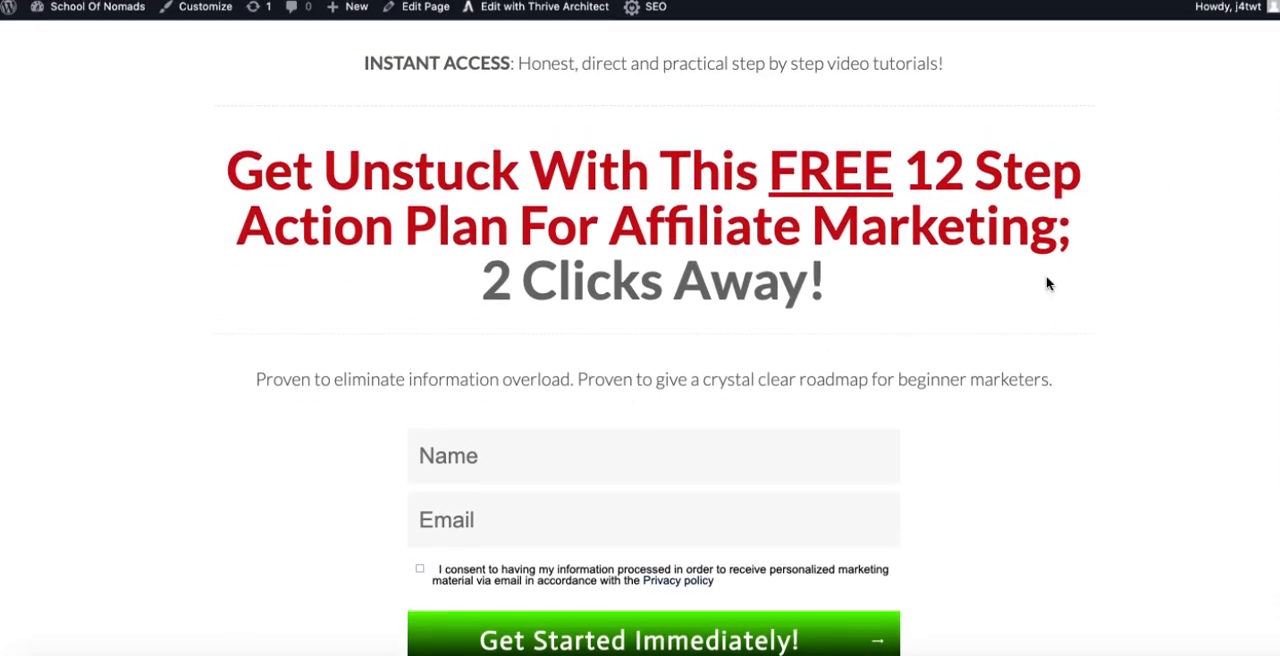
{"action": "scroll", "coordinate": [968, 370], "scroll_direction": "down", "scroll_amount": 1}
{"action": "scroll", "coordinate": [968, 370], "scroll_direction": "up", "scroll_amount": 1}
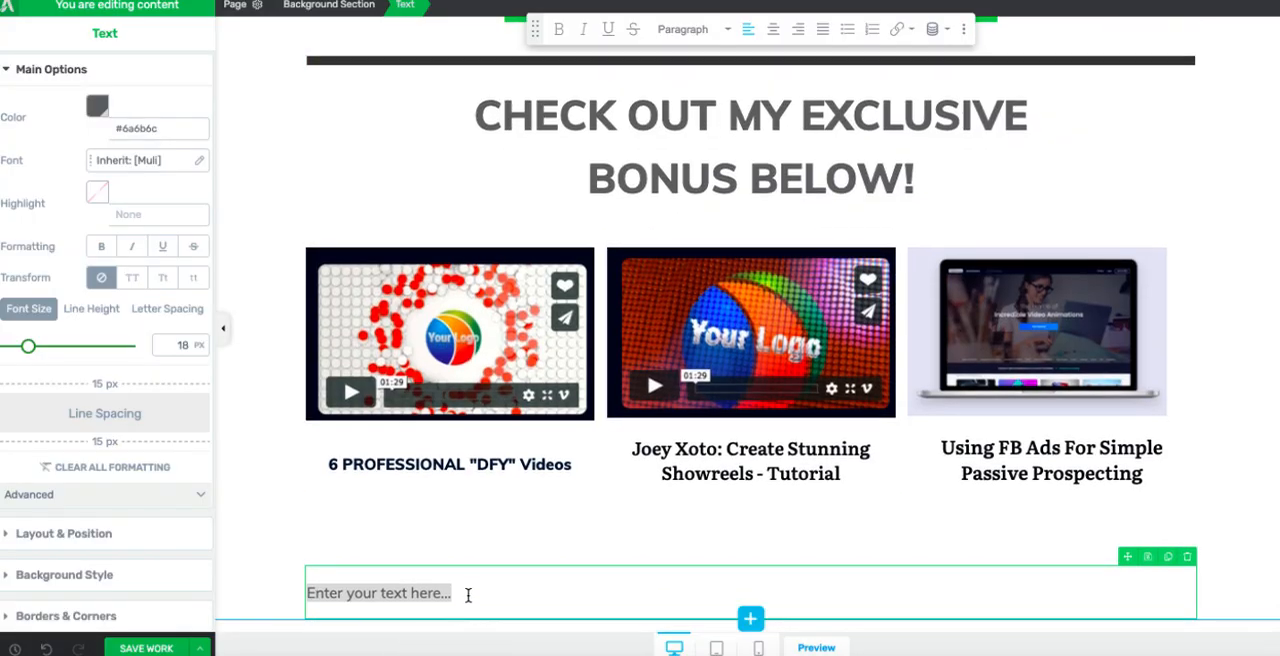
Step: Paste the copied legal links and copyright line into the new text element under the bonus columns and centre them
{"action": "key", "text": "ctrl+v"}
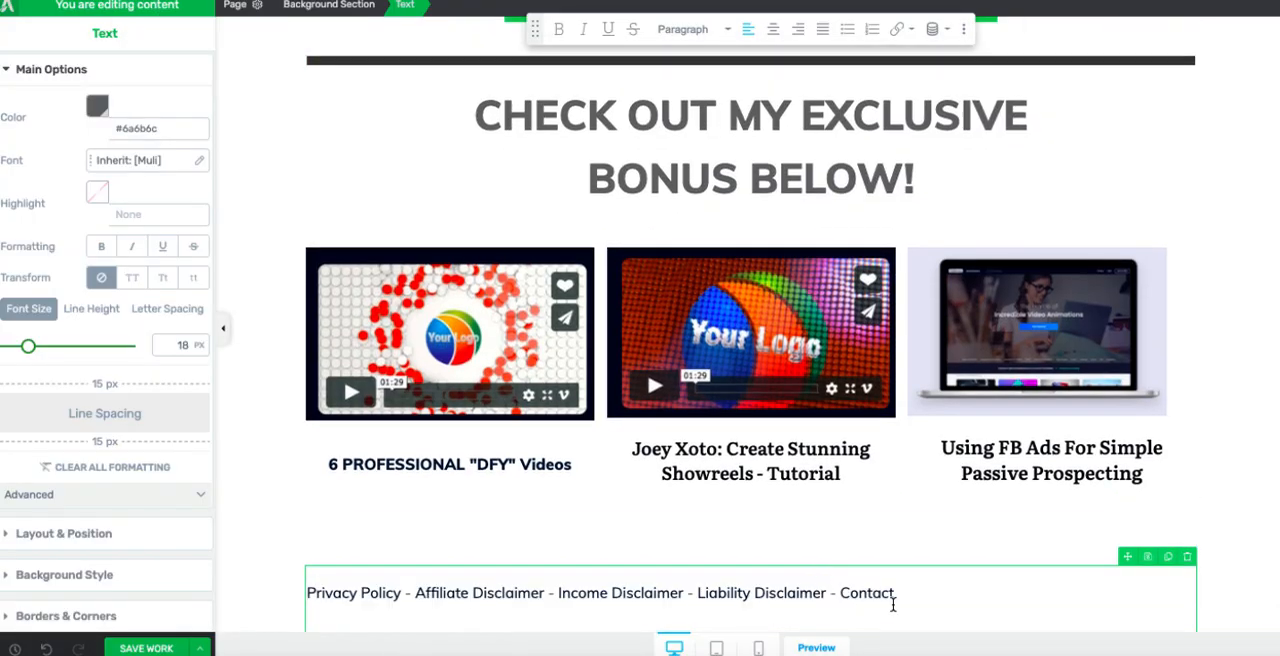
{"action": "scroll", "coordinate": [1048, 322], "scroll_direction": "down", "scroll_amount": 1}
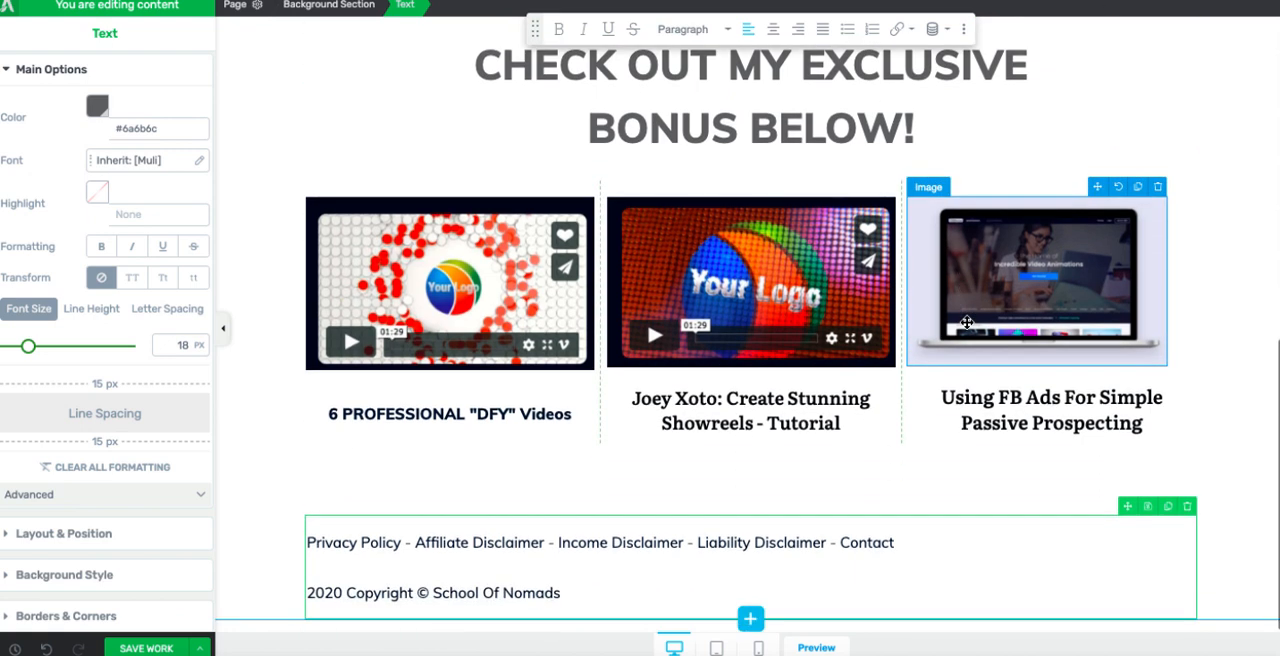
{"action": "left_click_drag", "start_coordinate": [576, 598], "coordinate": [311, 540]}
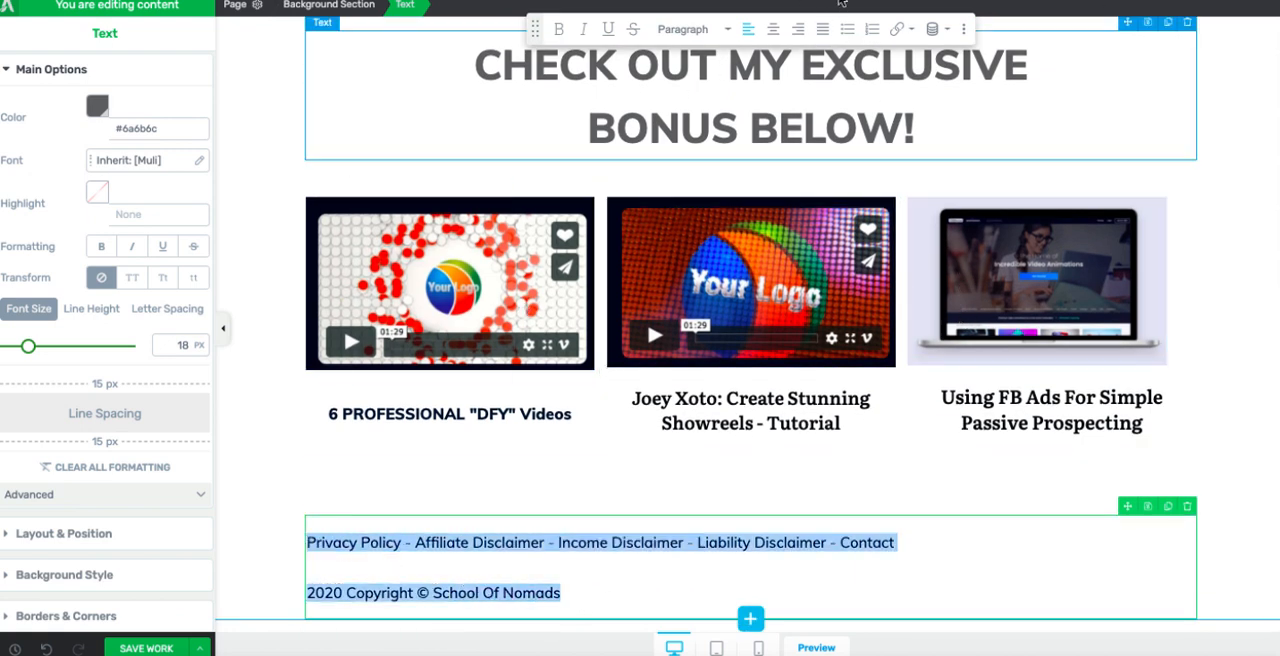
{"action": "left_click", "coordinate": [773, 32]}
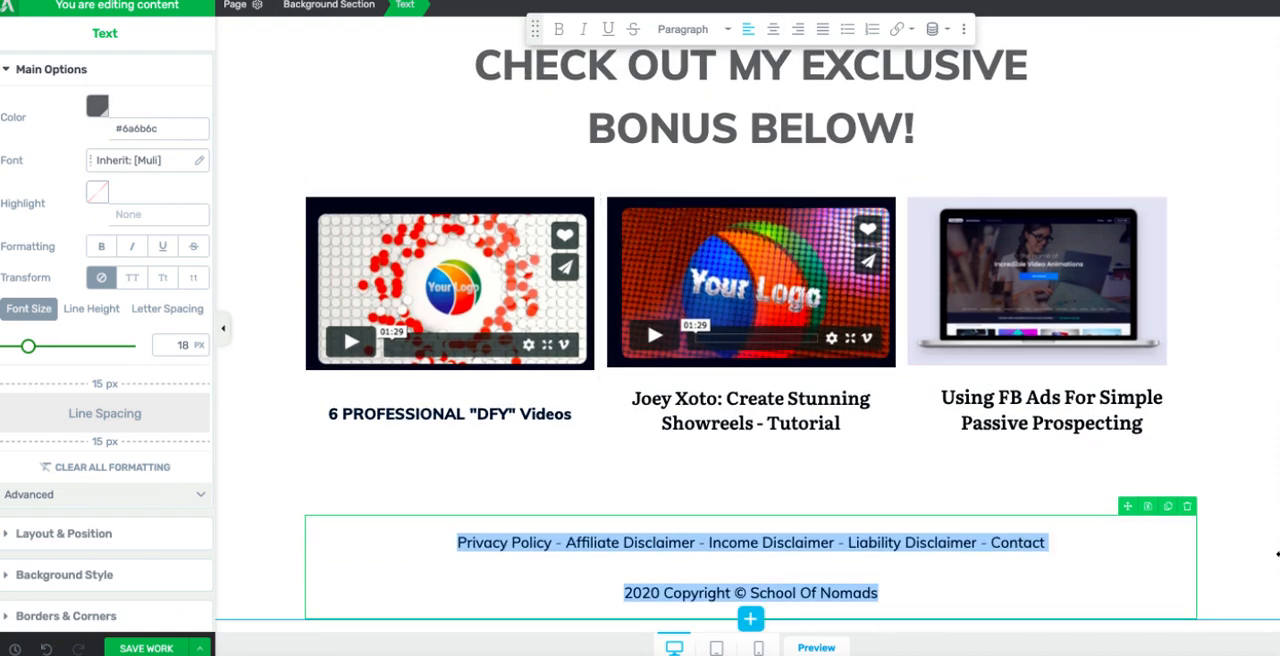
{"action": "left_click", "coordinate": [1270, 552]}
Step: Review the landing page layout from the headline and opt-in form down to the bonus images and footer links
{"action": "scroll", "coordinate": [1276, 540], "scroll_direction": "up", "scroll_amount": 2}
{"action": "scroll", "coordinate": [1276, 540], "scroll_direction": "up", "scroll_amount": 5}
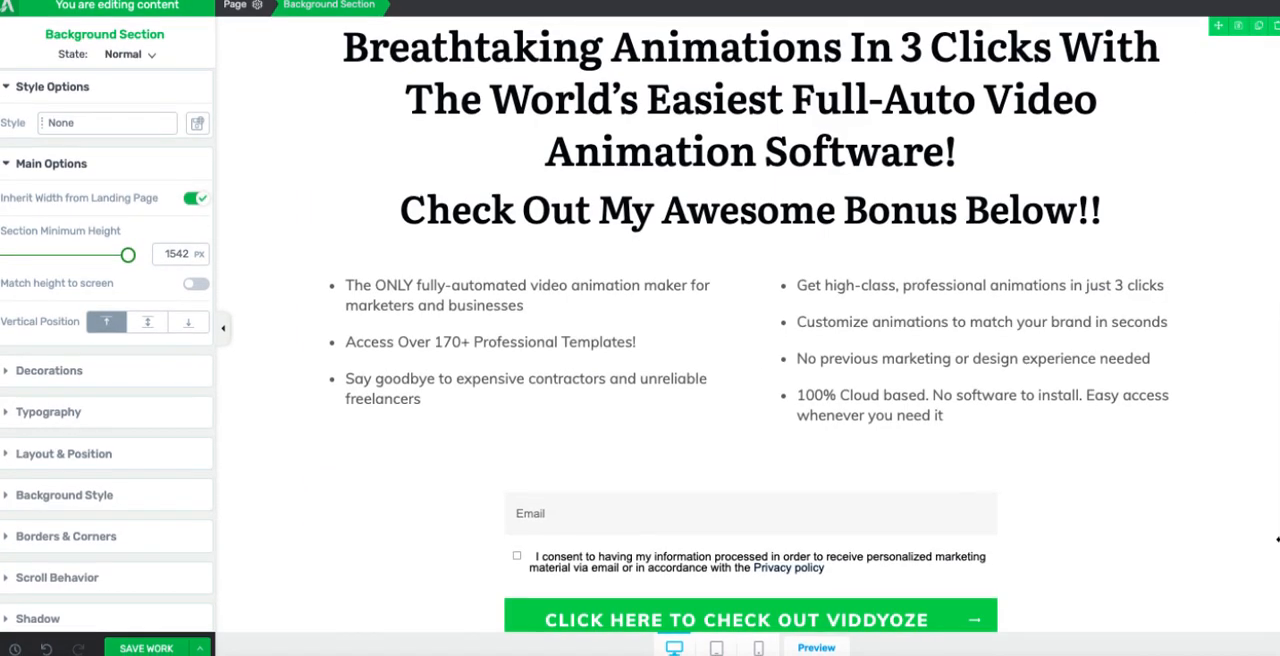
{"action": "scroll", "coordinate": [960, 432], "scroll_direction": "down", "scroll_amount": 4}
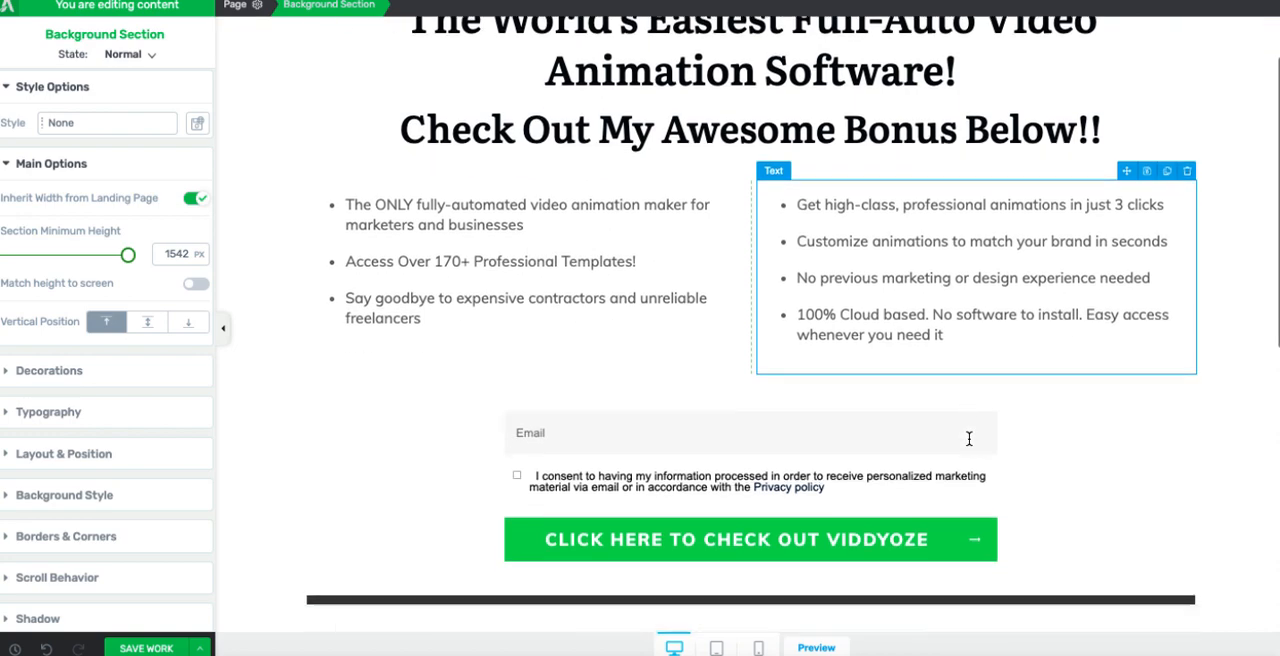
{"action": "scroll", "coordinate": [968, 420], "scroll_direction": "up", "scroll_amount": 3}
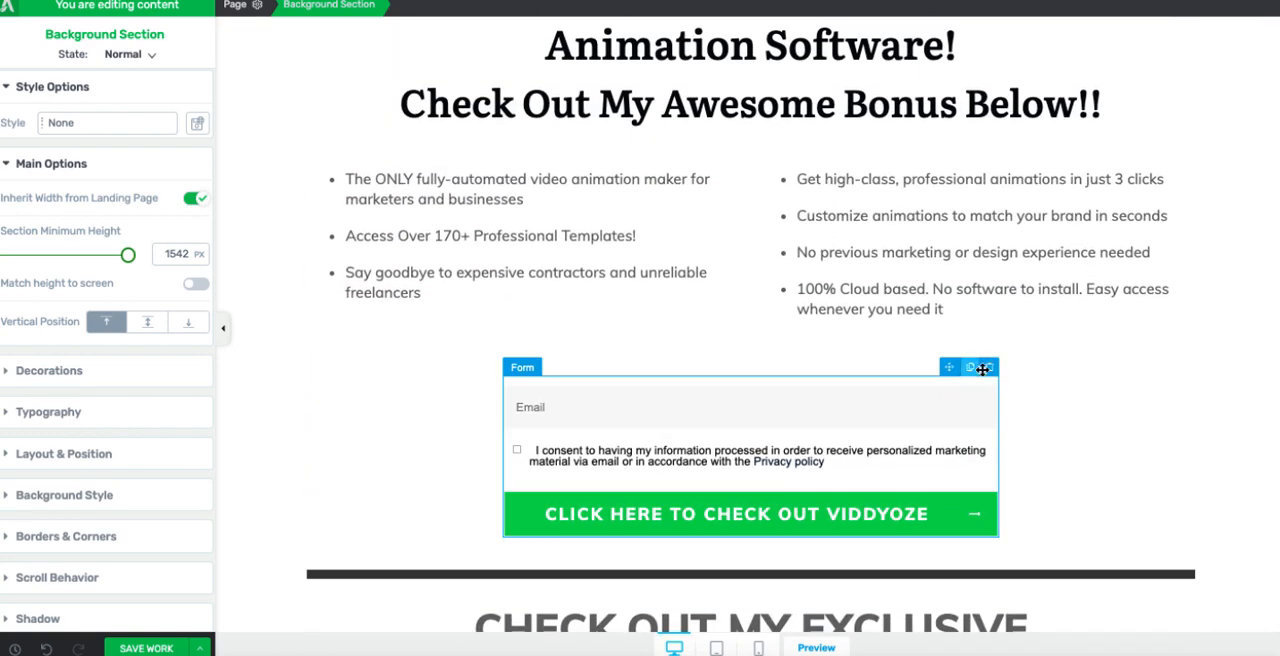
{"action": "scroll", "coordinate": [990, 415], "scroll_direction": "down", "scroll_amount": 6}
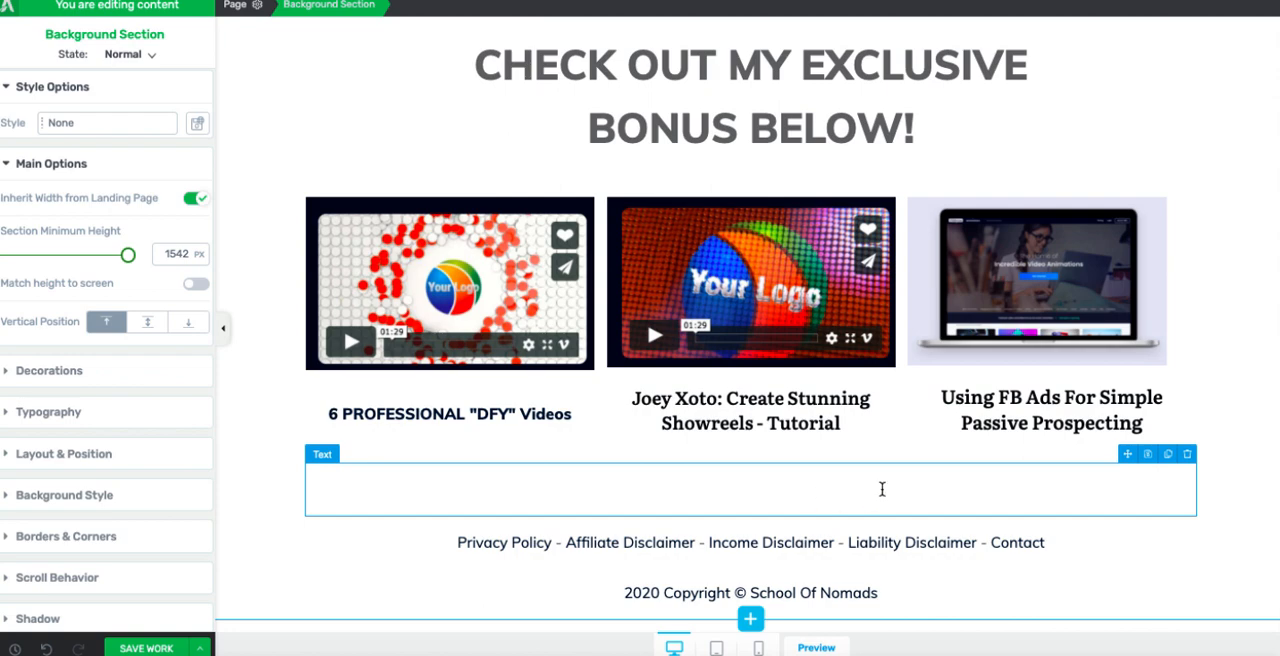
{"action": "scroll", "coordinate": [882, 489], "scroll_direction": "up", "scroll_amount": 6}
{"action": "scroll", "coordinate": [953, 380], "scroll_direction": "down", "scroll_amount": 1}
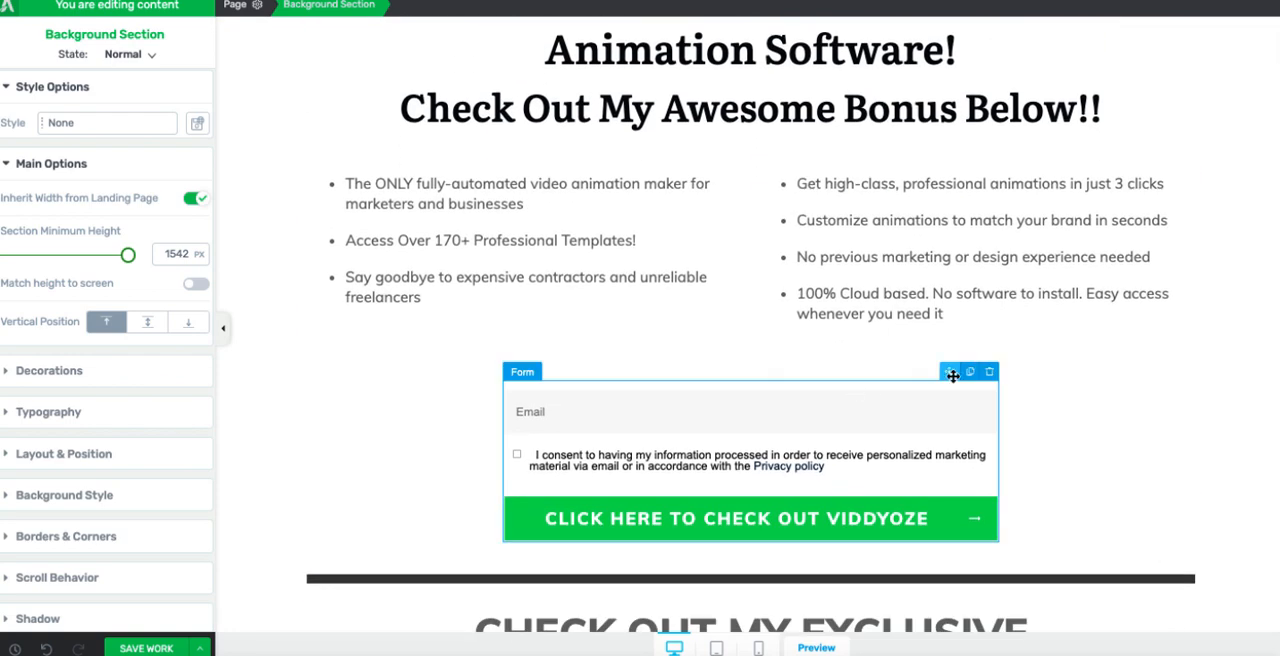
Step: Duplicate the email opt-in form and place the copy beneath the three bonus captions, above the footer links
{"action": "left_click", "coordinate": [970, 374]}
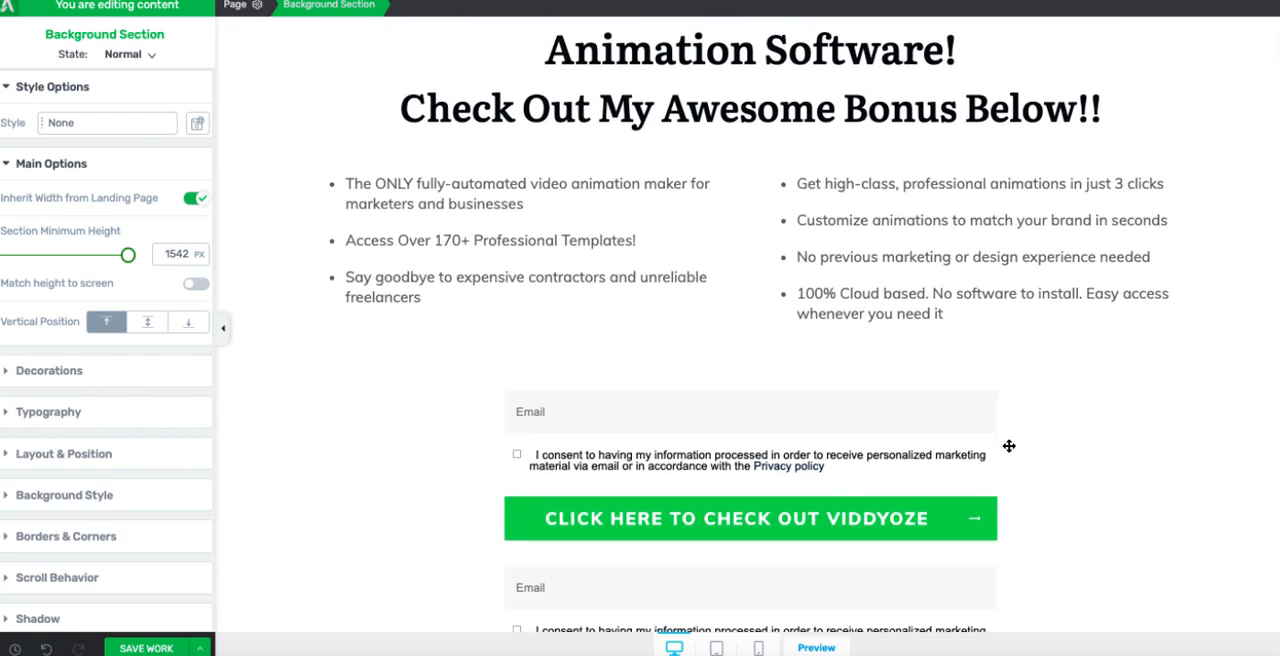
{"action": "scroll", "coordinate": [1006, 446], "scroll_direction": "down", "scroll_amount": 5}
{"action": "scroll", "coordinate": [880, 290], "scroll_direction": "up", "scroll_amount": 2}
{"action": "left_click_drag", "start_coordinate": [857, 266], "coordinate": [931, 541]}
{"action": "scroll", "coordinate": [1026, 545], "scroll_direction": "up", "scroll_amount": 1}
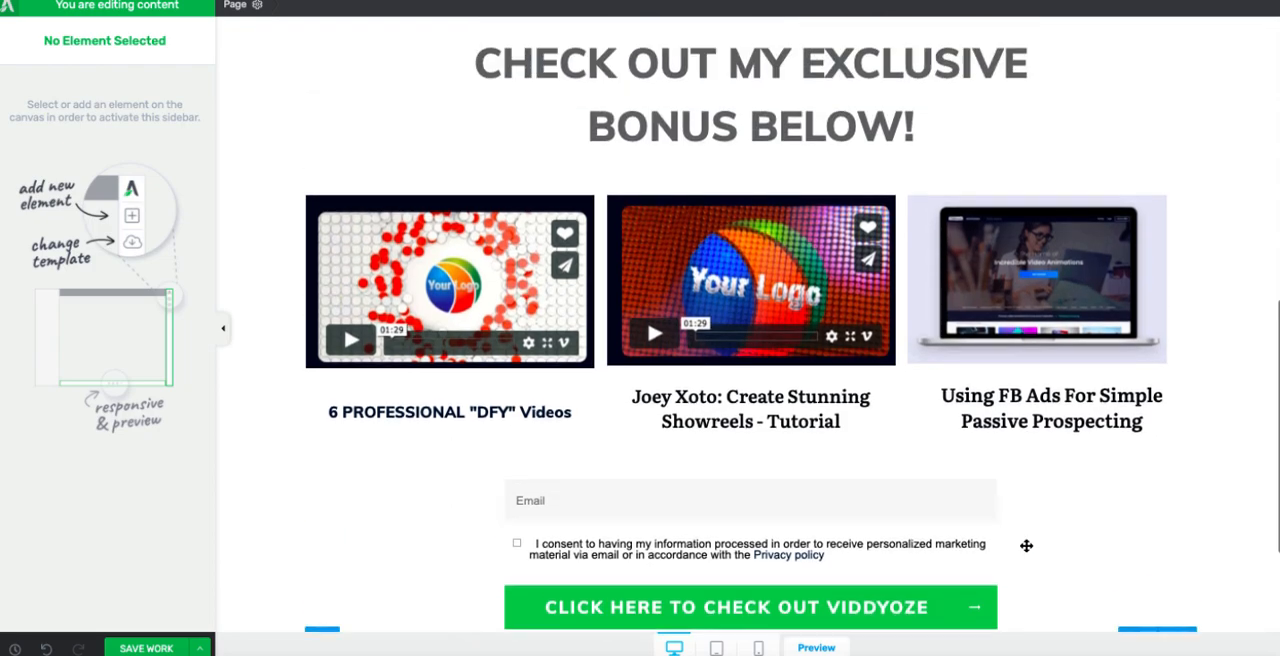
{"action": "scroll", "coordinate": [960, 540], "scroll_direction": "down", "scroll_amount": 2}
{"action": "scroll", "coordinate": [1006, 435], "scroll_direction": "up", "scroll_amount": 6}
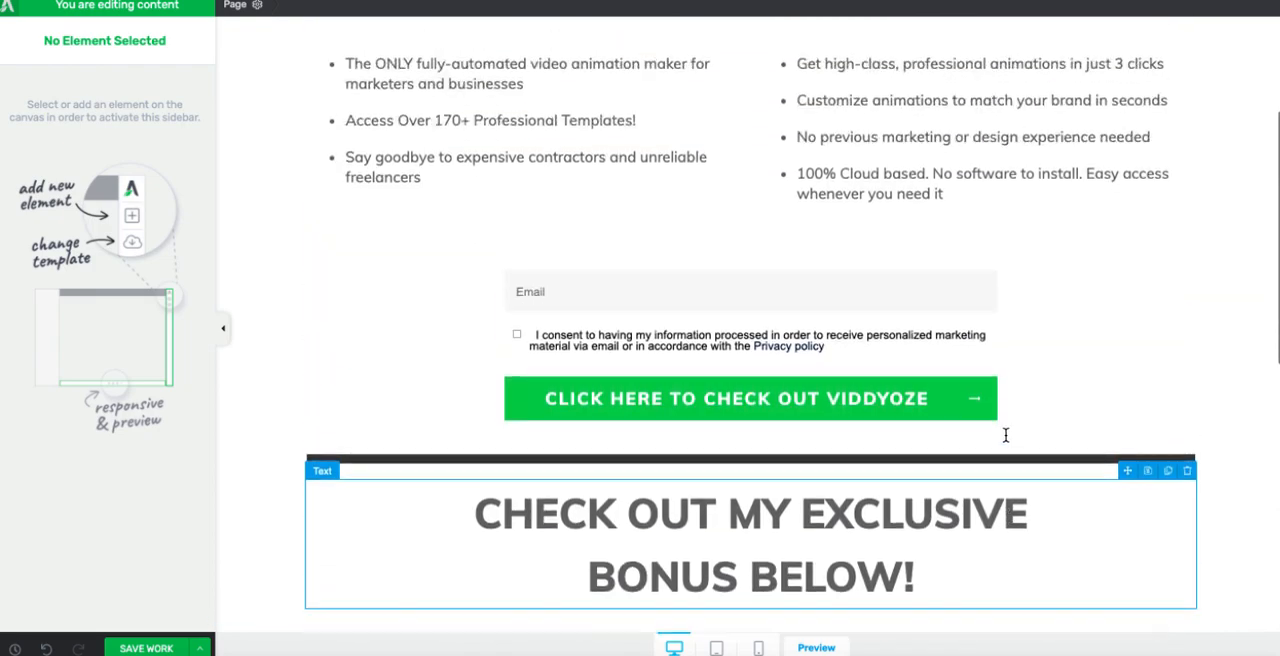
{"action": "scroll", "coordinate": [1006, 435], "scroll_direction": "down", "scroll_amount": 6}
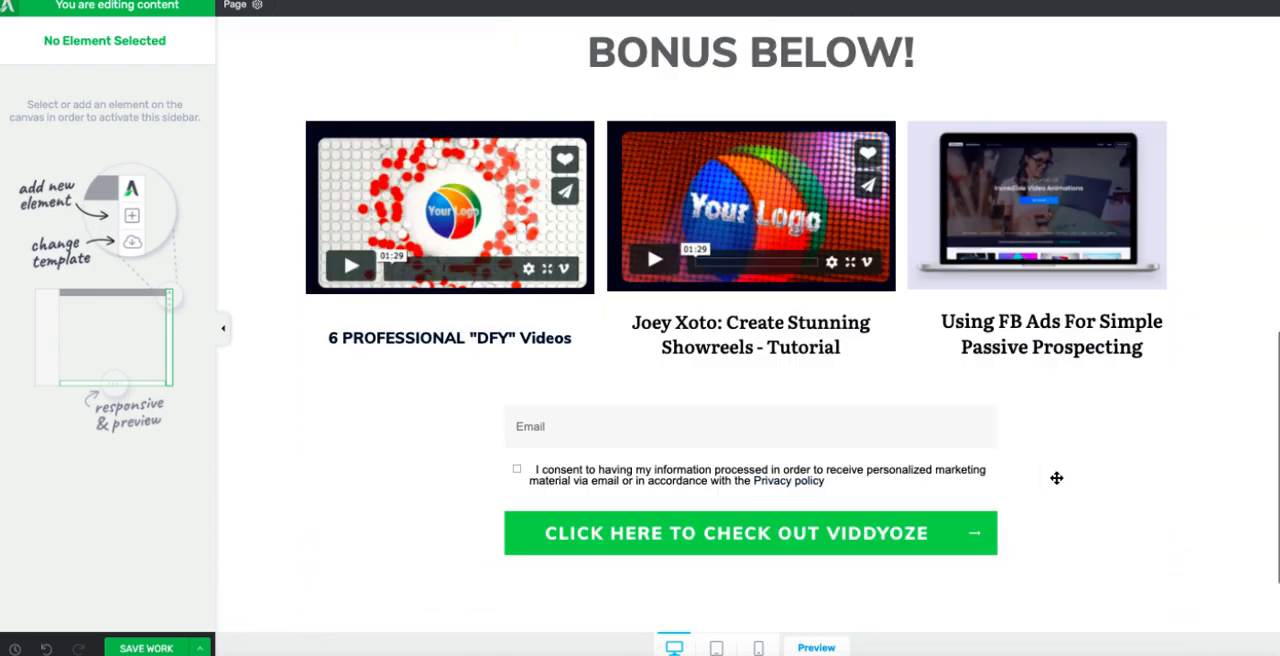
Step: Review the landing page from the benefit bullets and first opt-in form through the bonus section to the duplicated form and legal footer
{"action": "scroll", "coordinate": [1056, 478], "scroll_direction": "up", "scroll_amount": 5}
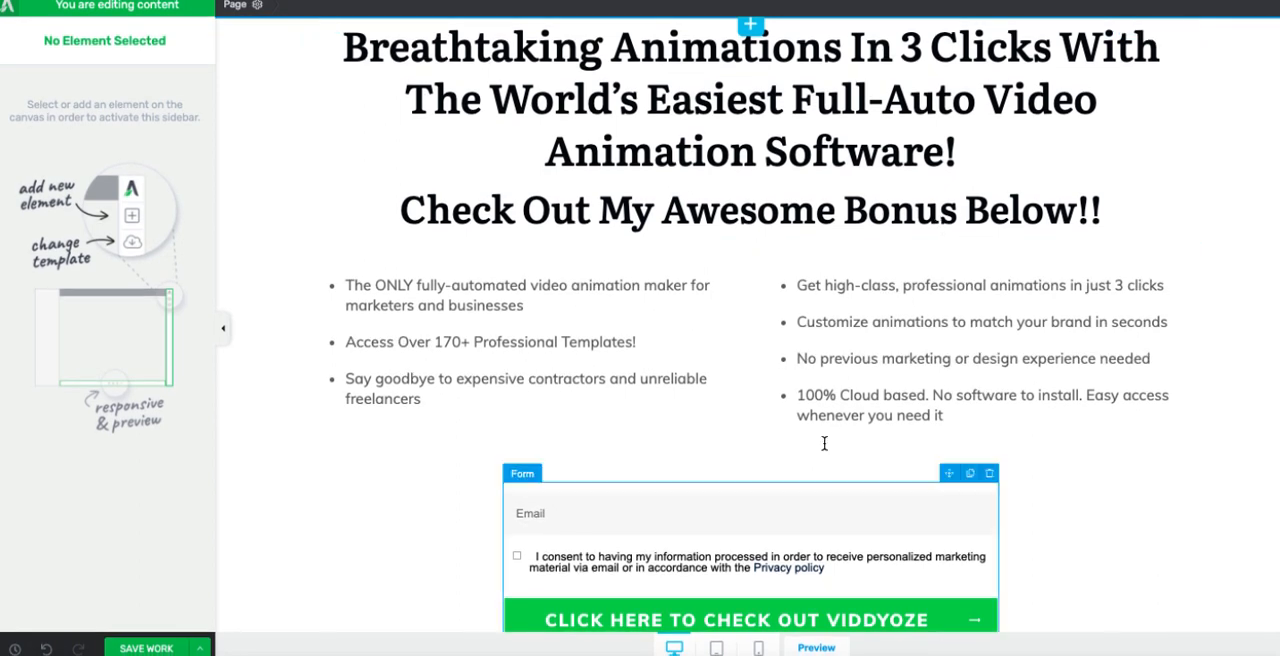
{"action": "scroll", "coordinate": [1026, 491], "scroll_direction": "down", "scroll_amount": 1}
{"action": "scroll", "coordinate": [1026, 490], "scroll_direction": "up", "scroll_amount": 1}
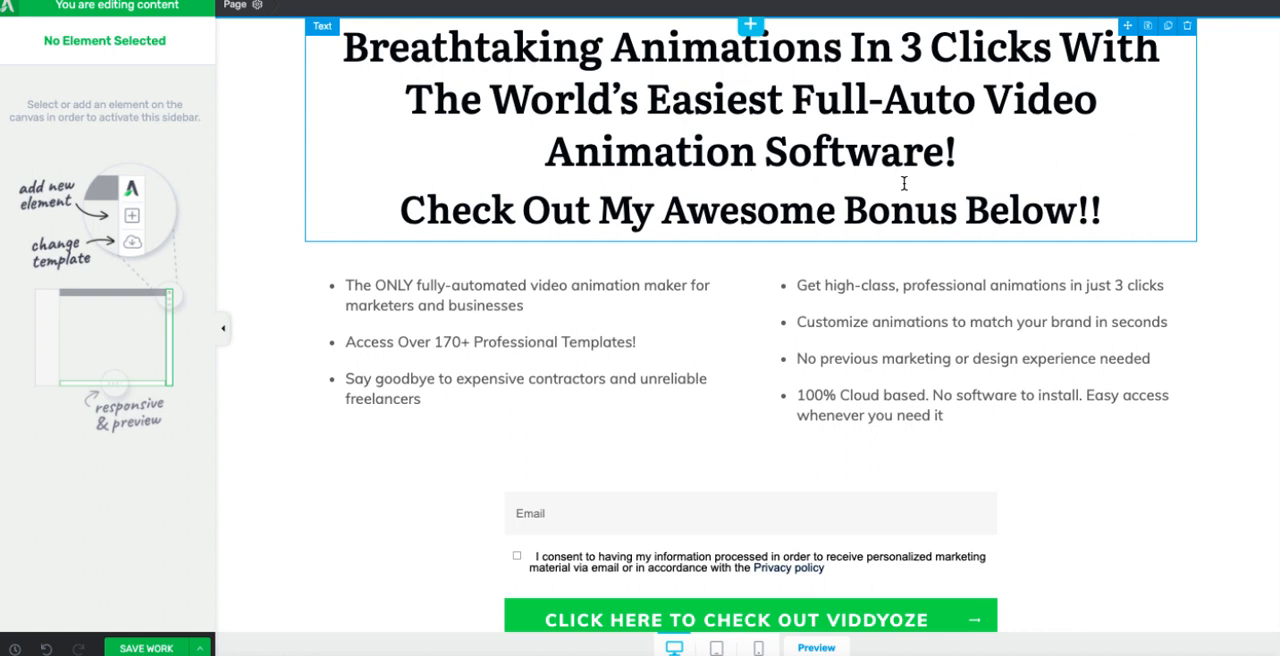
{"action": "scroll", "coordinate": [923, 380], "scroll_direction": "down", "scroll_amount": 1}
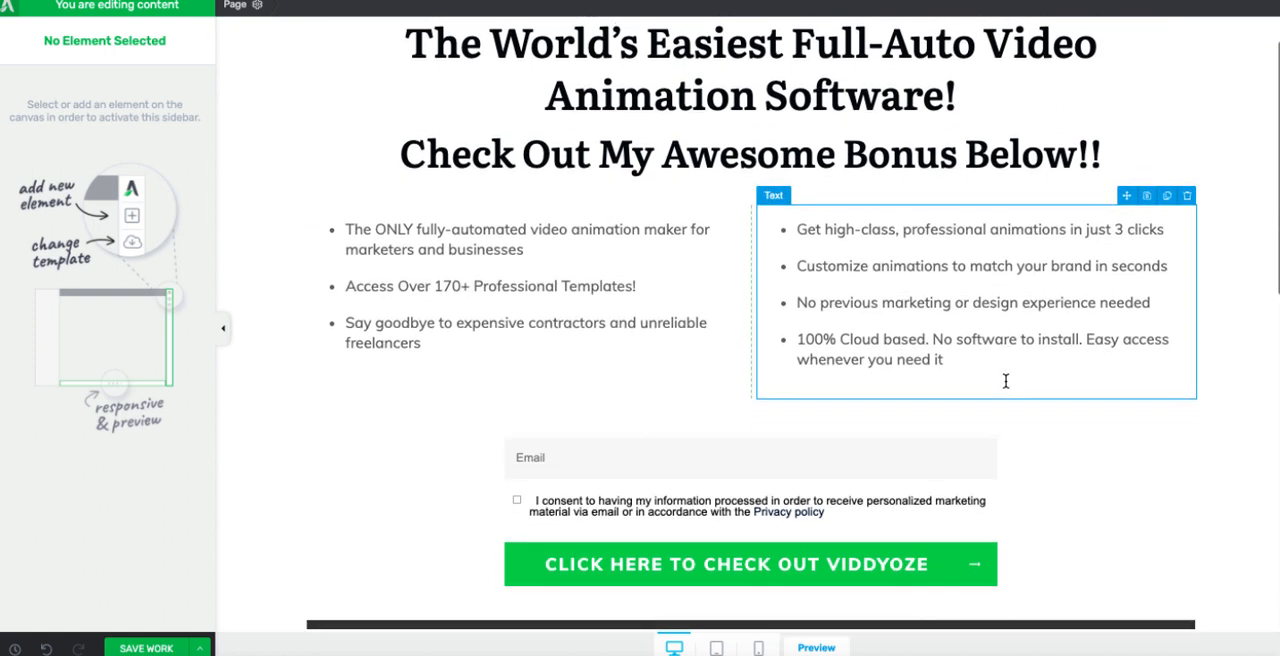
{"action": "left_click", "coordinate": [753, 438]}
{"action": "scroll", "coordinate": [754, 439], "scroll_direction": "down", "scroll_amount": 1}
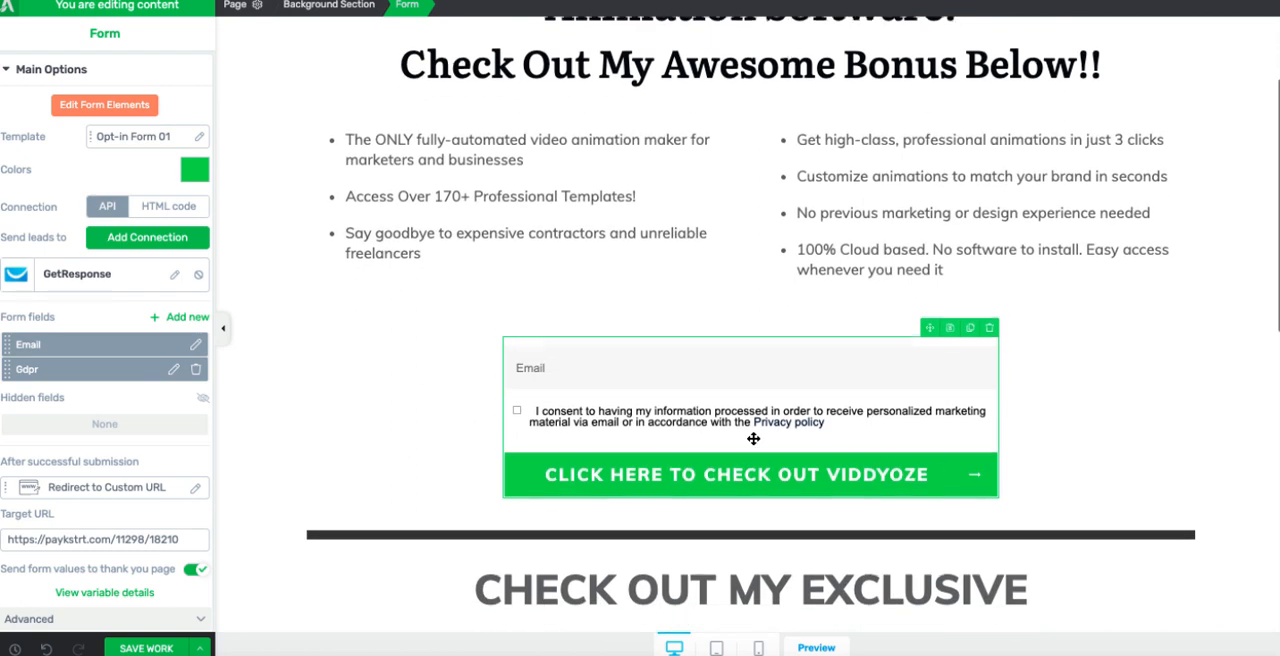
{"action": "scroll", "coordinate": [754, 439], "scroll_direction": "up", "scroll_amount": 2}
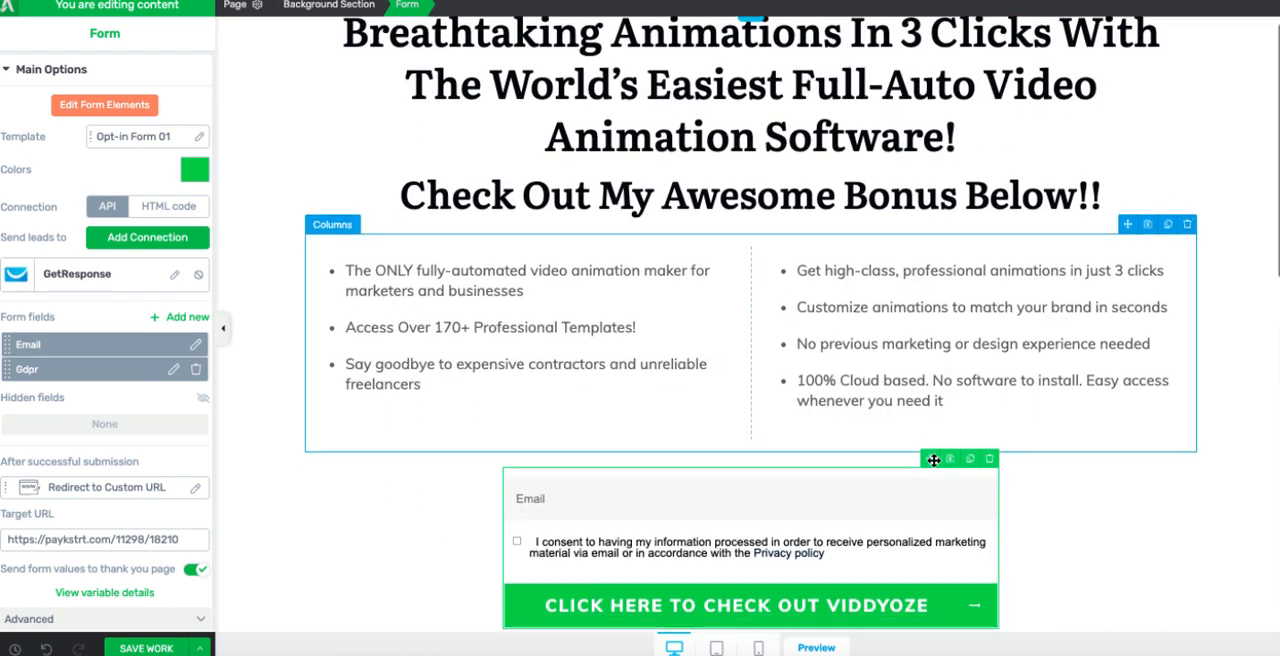
{"action": "scroll", "coordinate": [1060, 494], "scroll_direction": "down", "scroll_amount": 1}
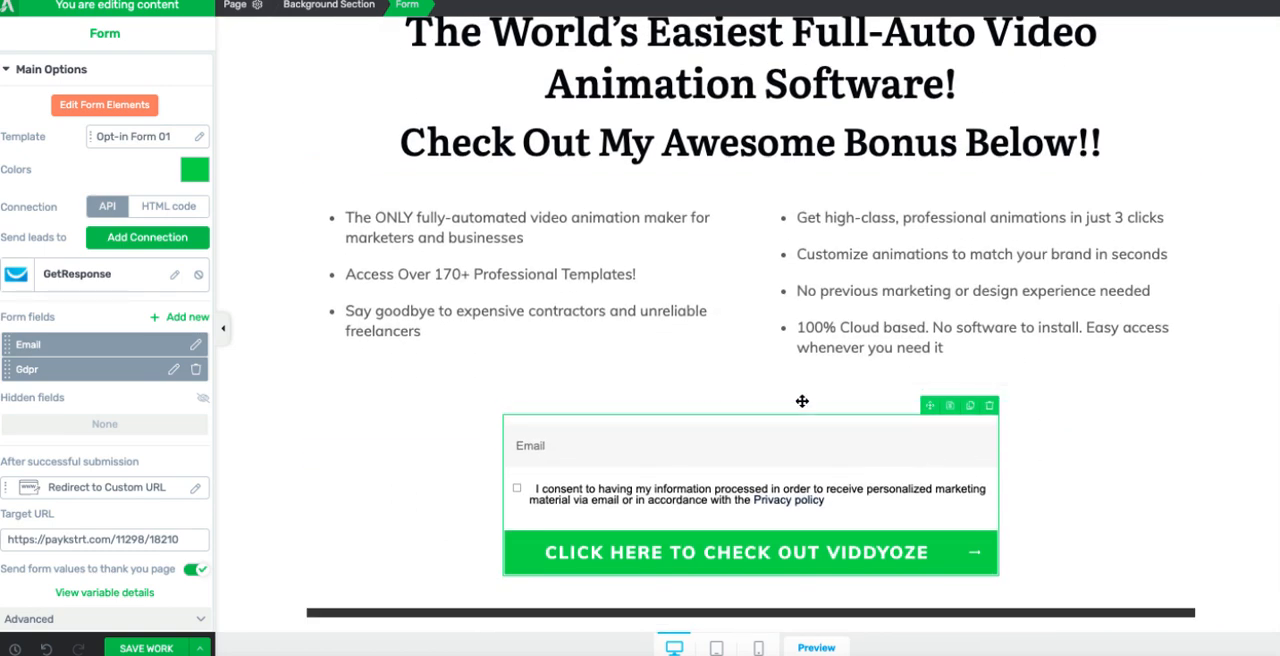
{"action": "scroll", "coordinate": [831, 414], "scroll_direction": "down", "scroll_amount": 3}
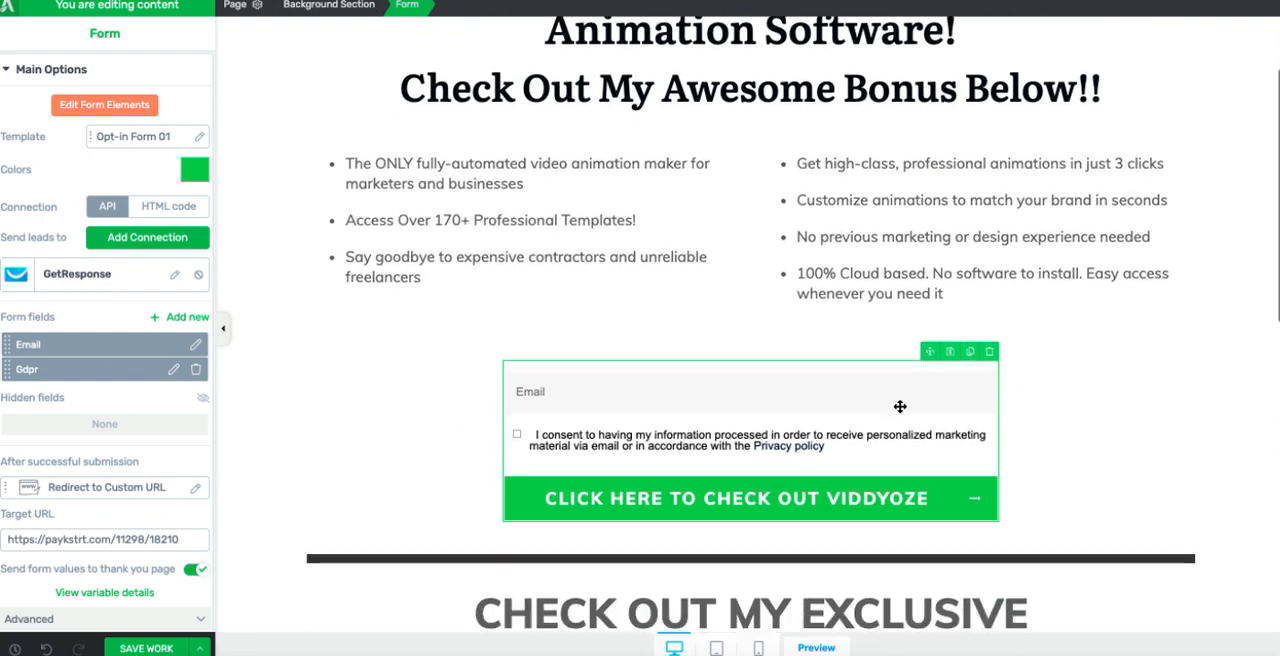
{"action": "scroll", "coordinate": [843, 460], "scroll_direction": "down", "scroll_amount": 5}
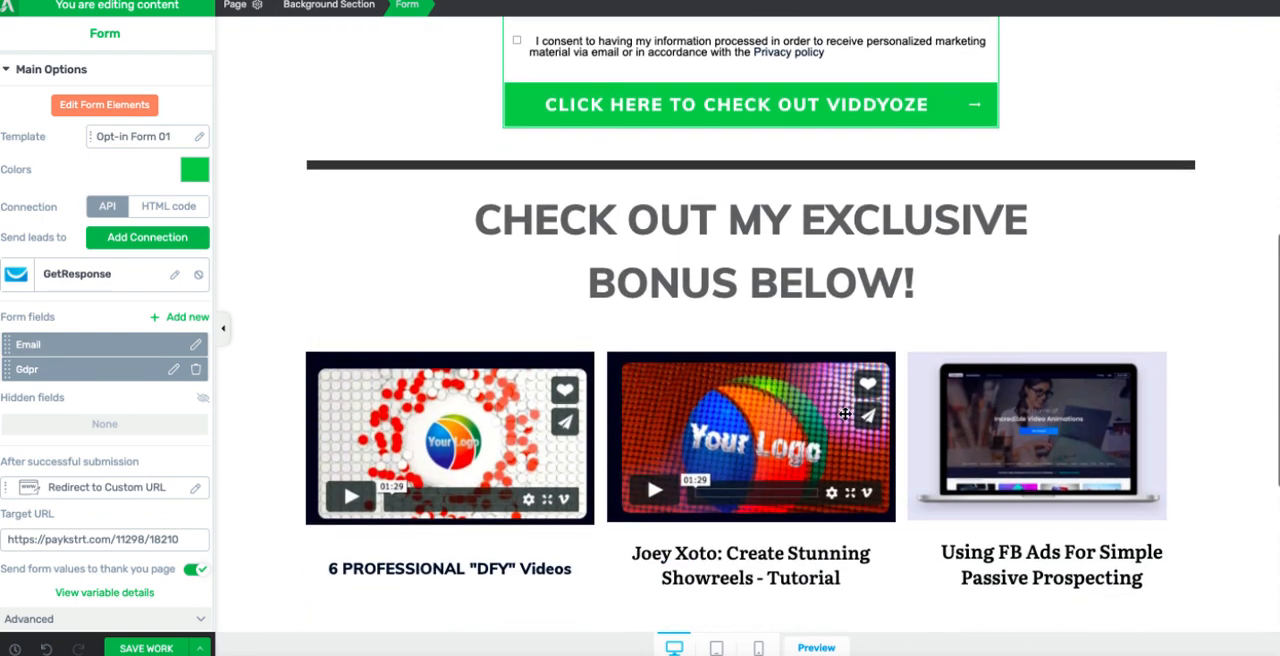
{"action": "scroll", "coordinate": [841, 268], "scroll_direction": "down", "scroll_amount": 1}
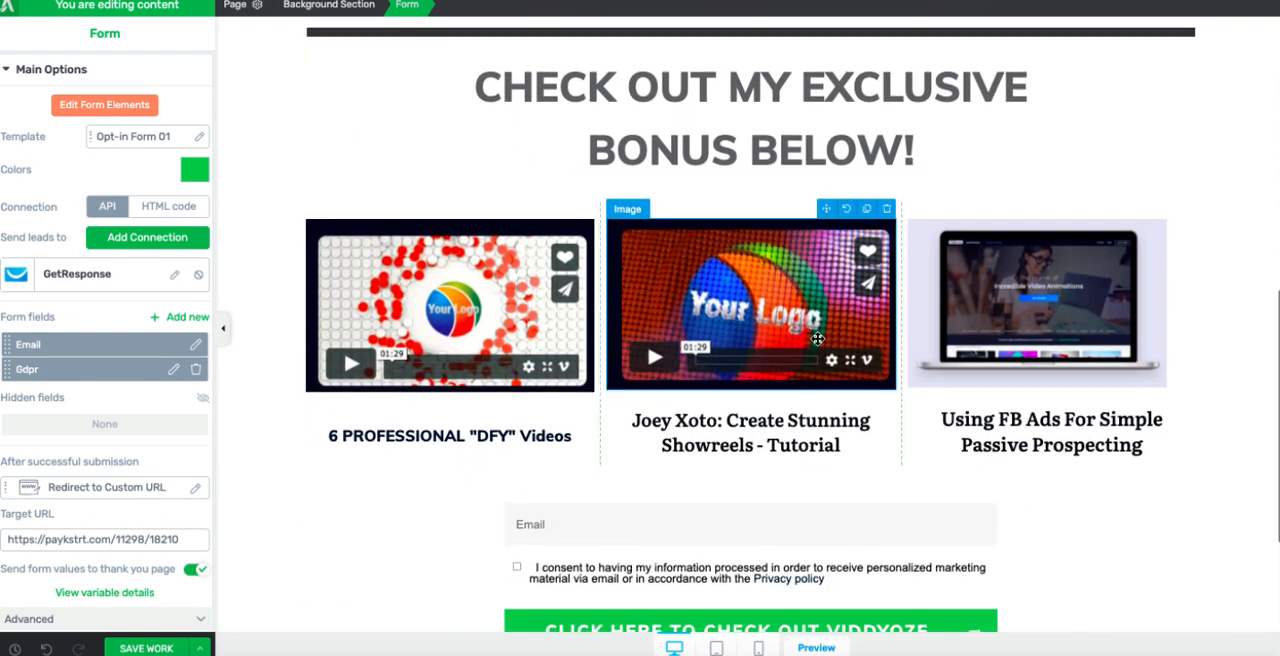
{"action": "scroll", "coordinate": [1102, 387], "scroll_direction": "down", "scroll_amount": 3}
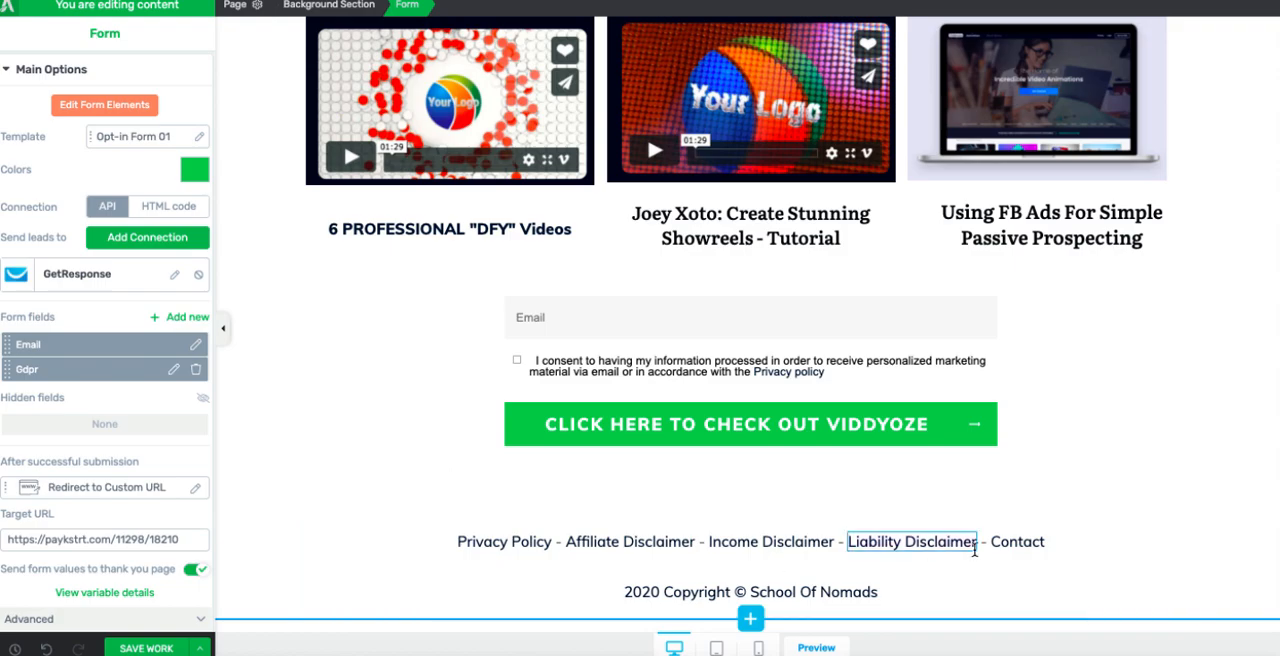
{"action": "scroll", "coordinate": [975, 551], "scroll_direction": "up", "scroll_amount": 8}
{"action": "scroll", "coordinate": [1006, 503], "scroll_direction": "down", "scroll_amount": 1}
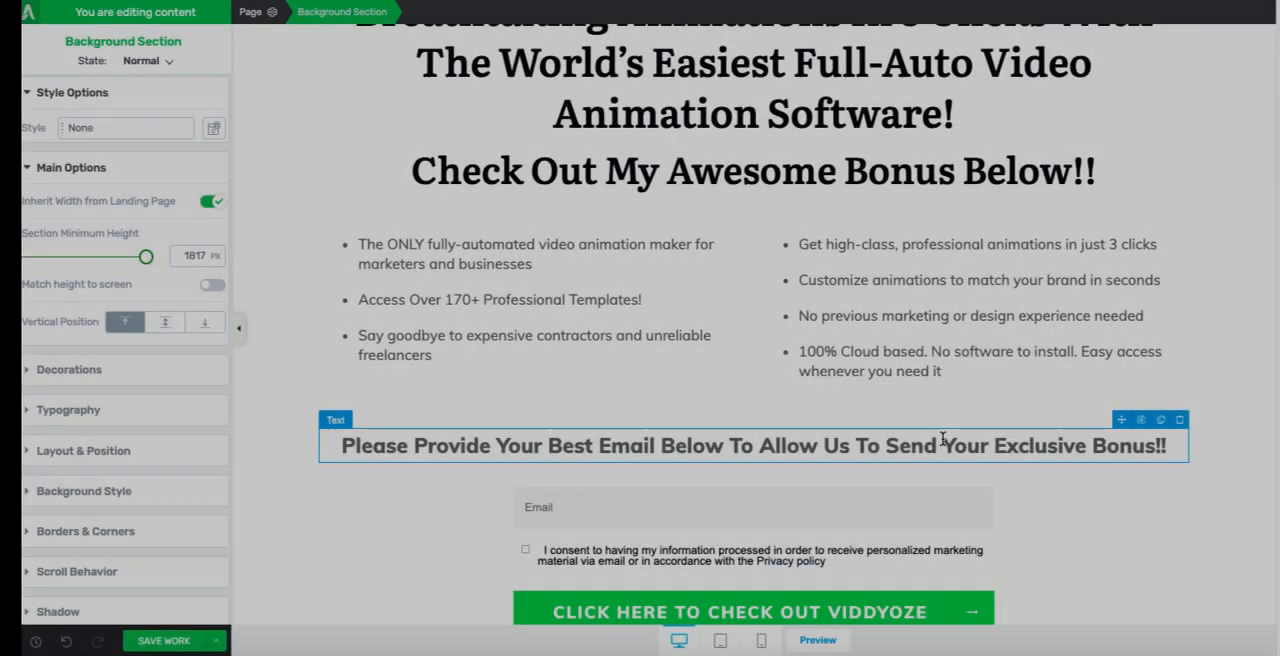
Step: Add a bold centred line above the first opt-in form reading "Please Provide Your Best Email Below To Allow Us To Send Your Exclusive Bonus!!"
{"action": "left_click", "coordinate": [1015, 452]}
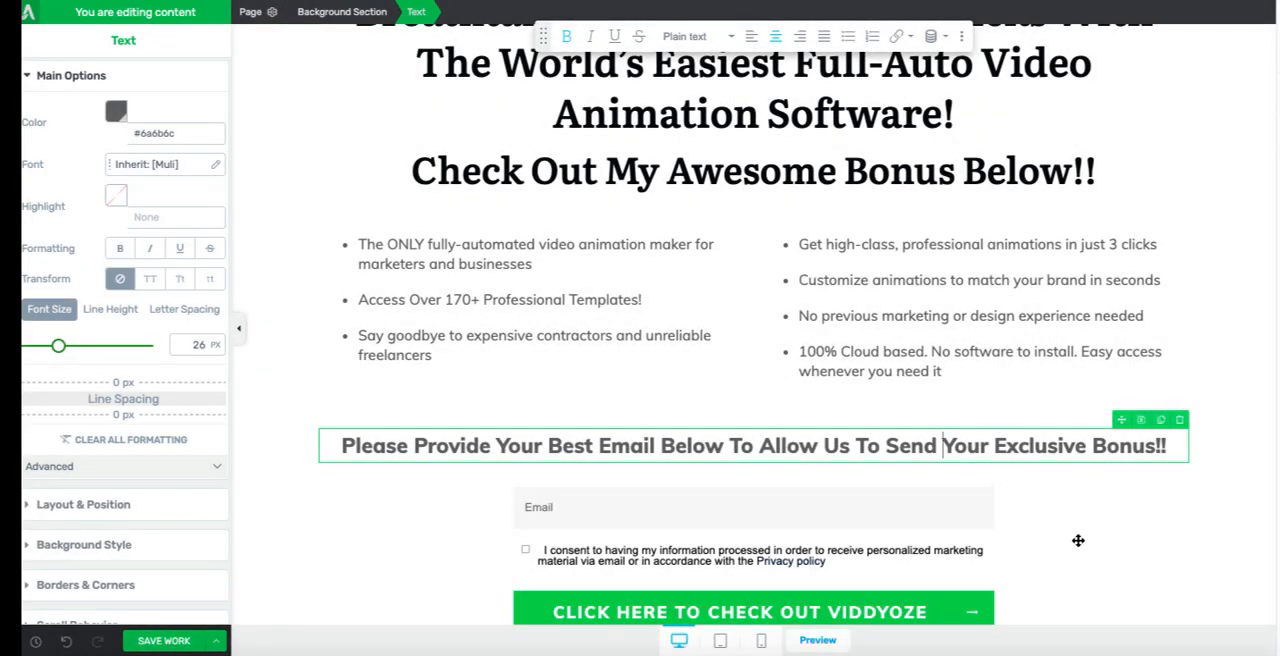
{"action": "scroll", "coordinate": [1078, 540], "scroll_direction": "down", "scroll_amount": 1}
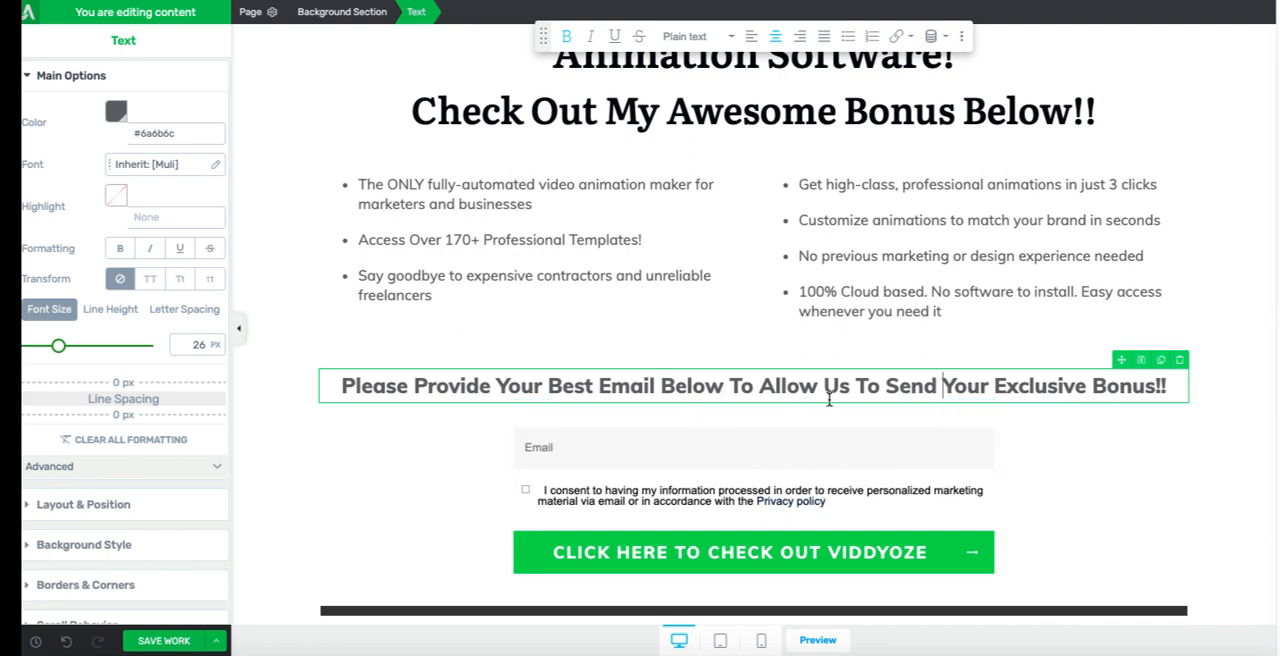
{"action": "scroll", "coordinate": [1029, 424], "scroll_direction": "down", "scroll_amount": 1}
{"action": "scroll", "coordinate": [1029, 424], "scroll_direction": "up", "scroll_amount": 3}
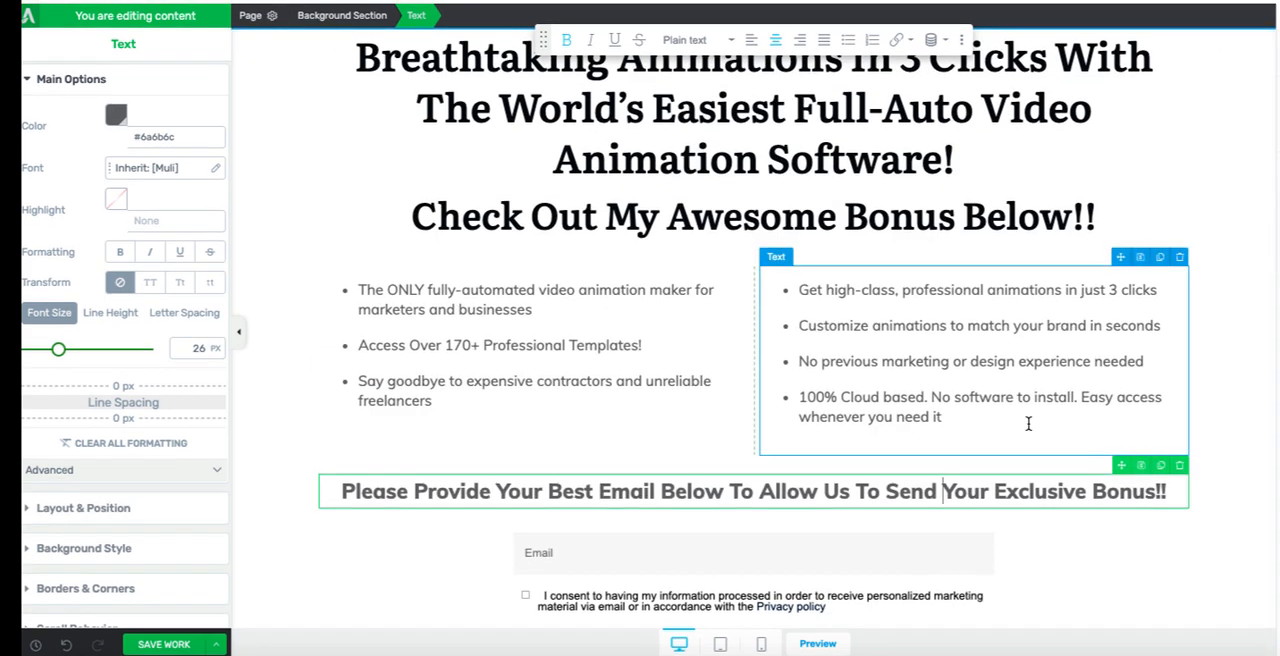
{"action": "scroll", "coordinate": [1029, 424], "scroll_direction": "down", "scroll_amount": 2}
{"action": "scroll", "coordinate": [1028, 423], "scroll_direction": "up", "scroll_amount": 2}
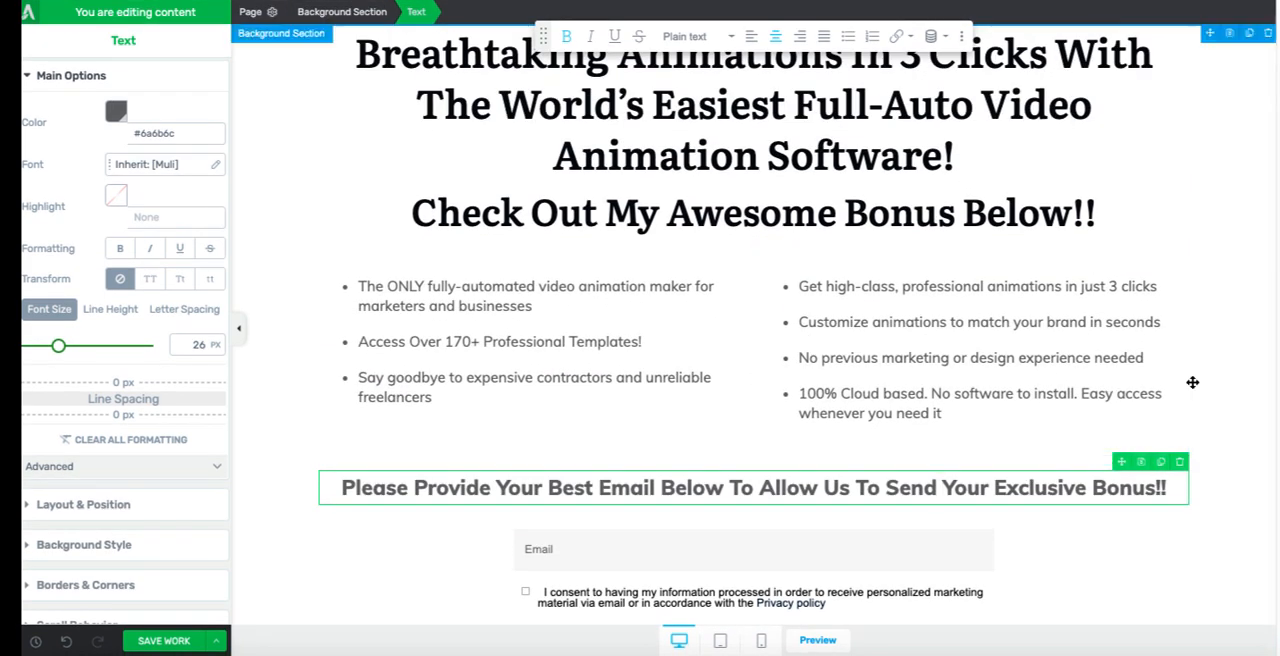
Step: Reduce the line height of the text in both benefit bullet columns
{"action": "left_click", "coordinate": [848, 316]}
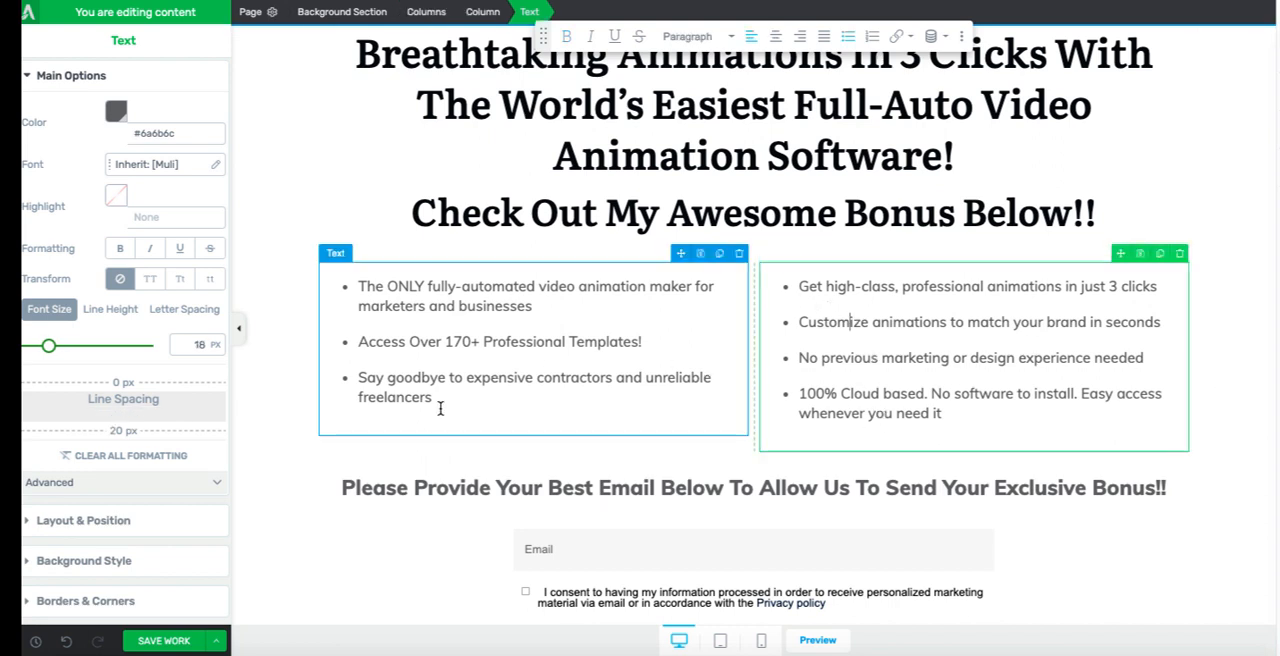
{"action": "left_click_drag", "start_coordinate": [440, 408], "coordinate": [326, 295]}
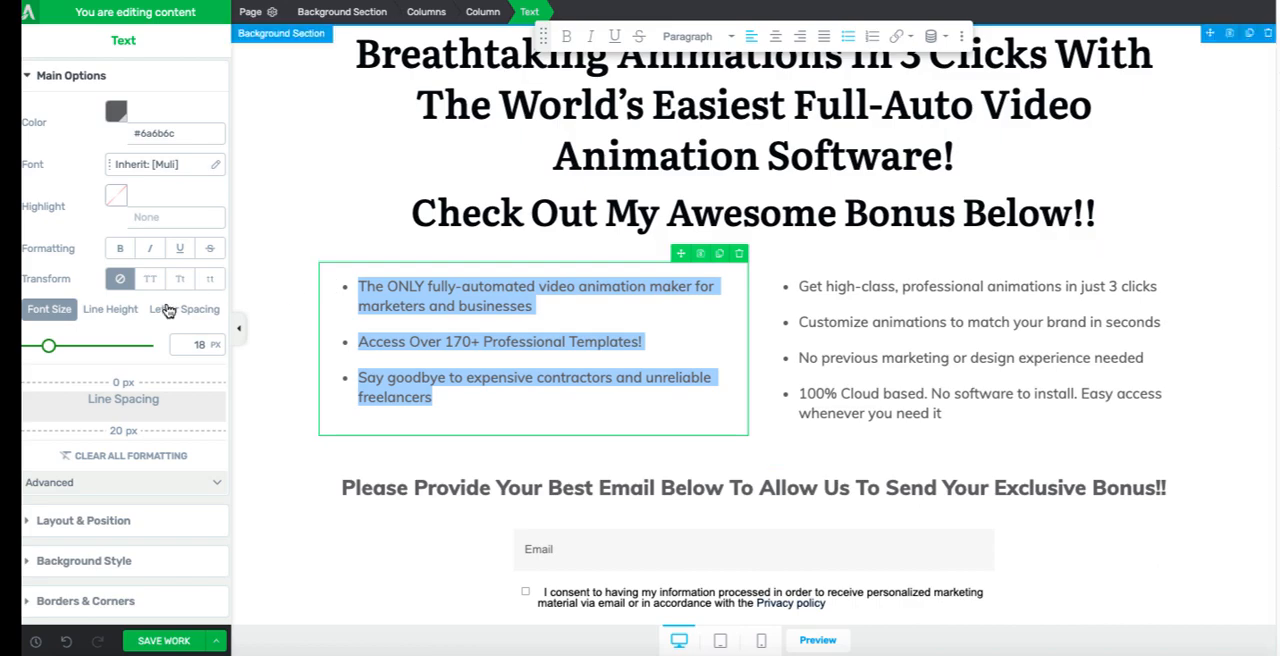
{"action": "left_click", "coordinate": [105, 310]}
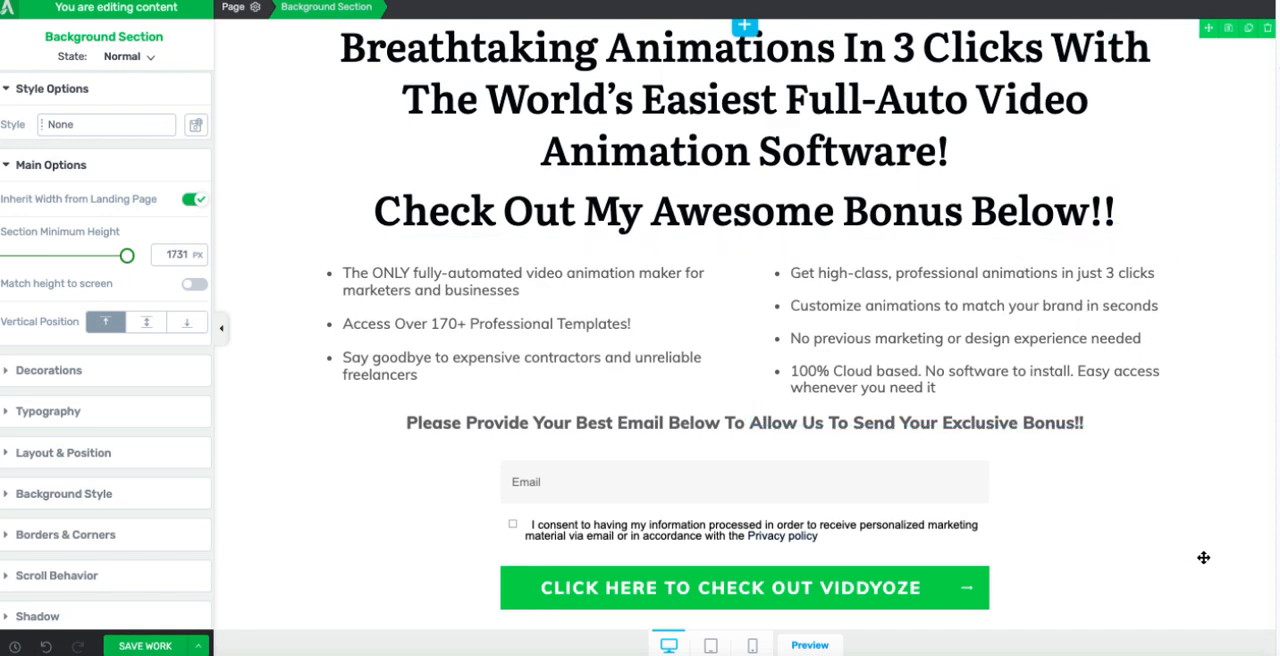
{"action": "left_click_drag", "start_coordinate": [1111, 226], "coordinate": [449, 218]}
{"action": "left_click", "coordinate": [507, 349]}
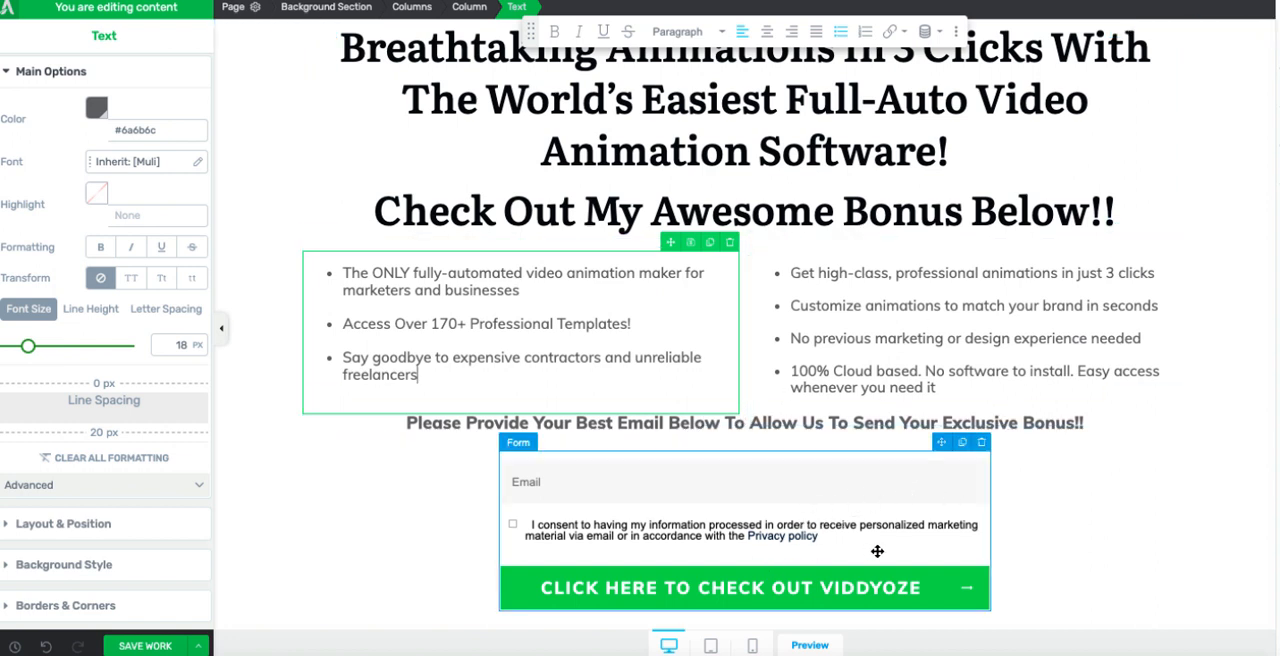
{"action": "left_click", "coordinate": [1177, 569]}
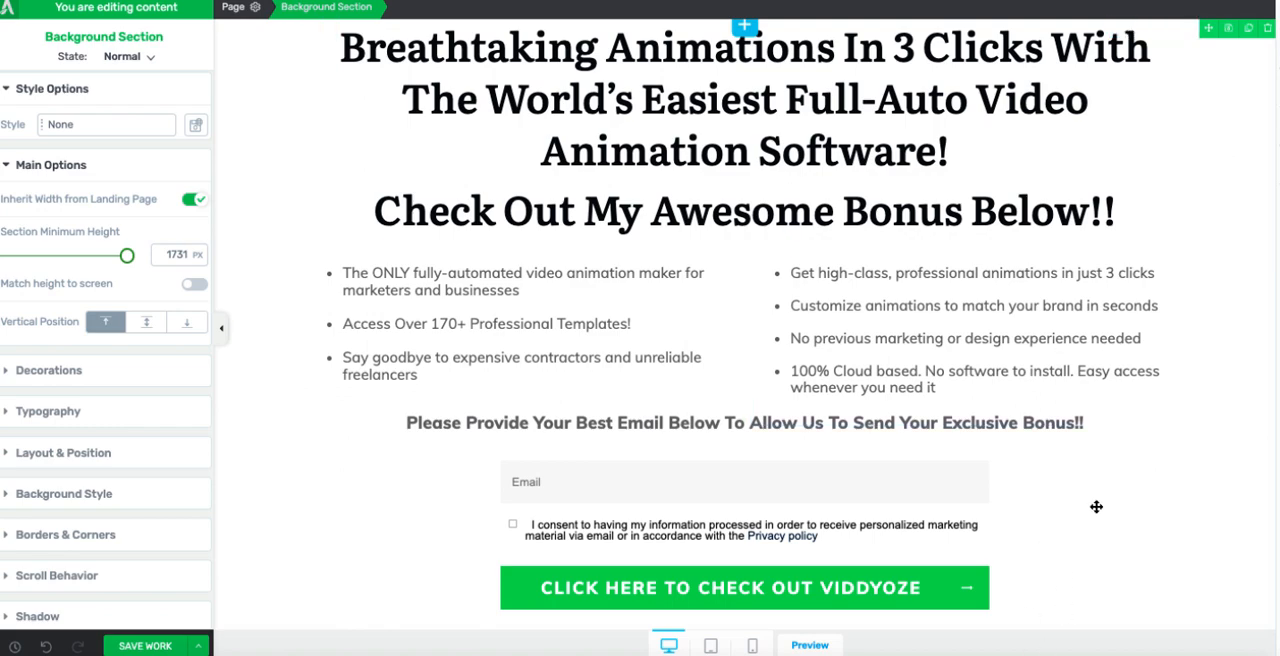
Step: Examine the colours and design of the Viddyoze bonus download page and sales page as a styling reference
{"action": "scroll", "coordinate": [1096, 507], "scroll_direction": "down", "scroll_amount": 5}
{"action": "scroll", "coordinate": [1096, 507], "scroll_direction": "up", "scroll_amount": 5}
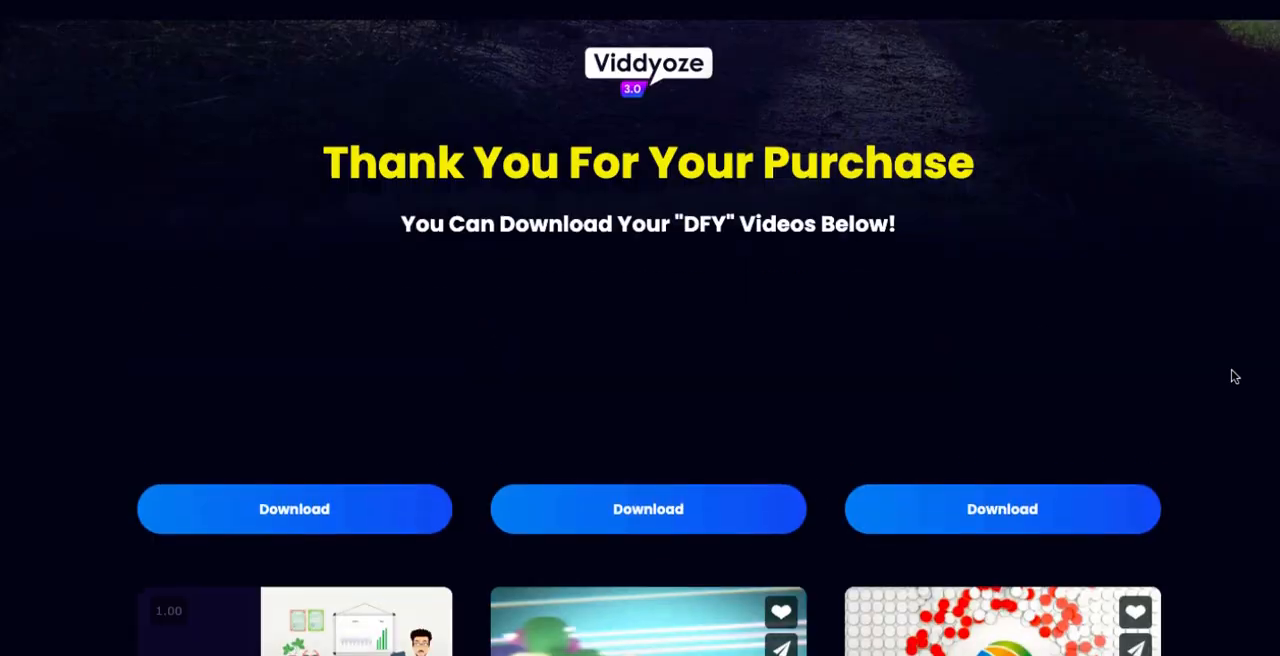
{"action": "scroll", "coordinate": [1234, 375], "scroll_direction": "down", "scroll_amount": 1}
{"action": "scroll", "coordinate": [654, 129], "scroll_direction": "up", "scroll_amount": 1}
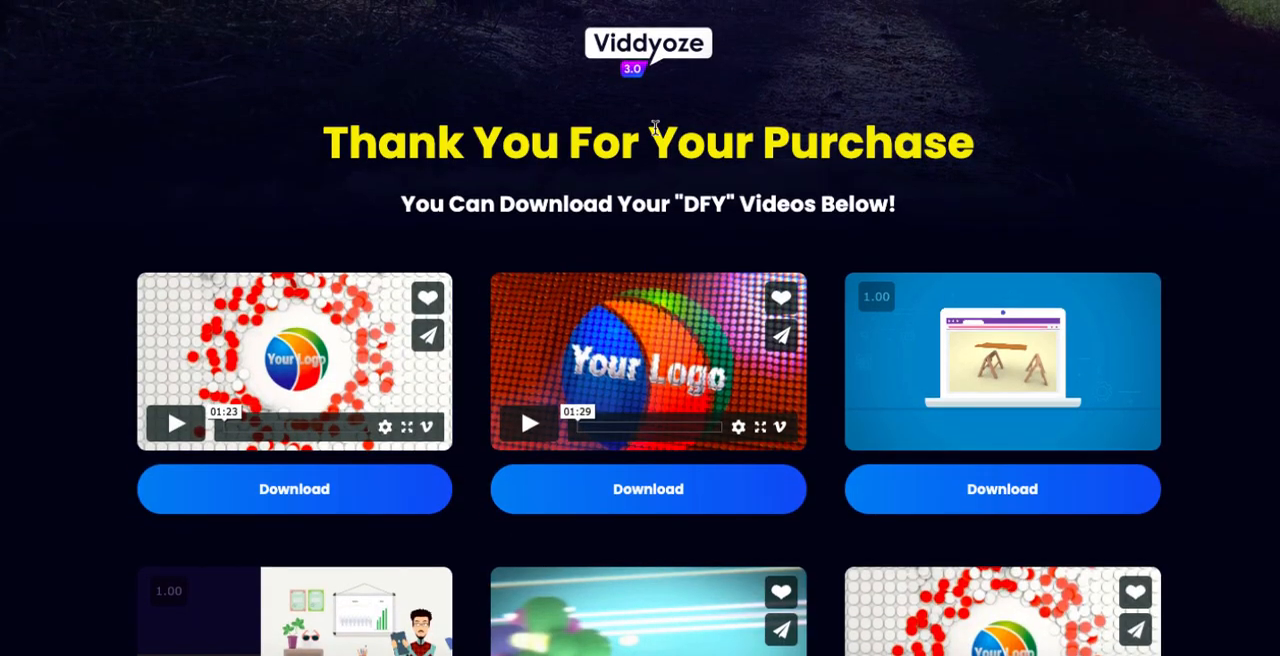
{"action": "scroll", "coordinate": [654, 129], "scroll_direction": "down", "scroll_amount": 1}
{"action": "scroll", "coordinate": [654, 129], "scroll_direction": "up", "scroll_amount": 2}
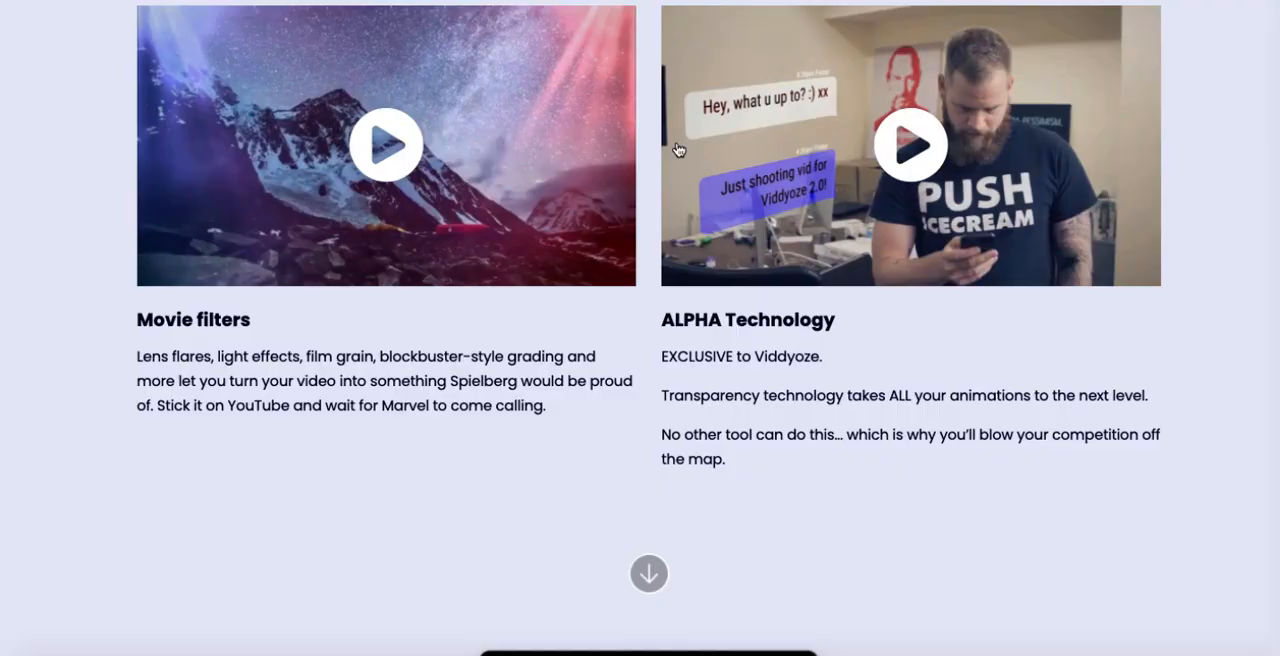
{"action": "scroll", "coordinate": [675, 190], "scroll_direction": "up", "scroll_amount": 15}
{"action": "scroll", "coordinate": [675, 187], "scroll_direction": "up", "scroll_amount": 20}
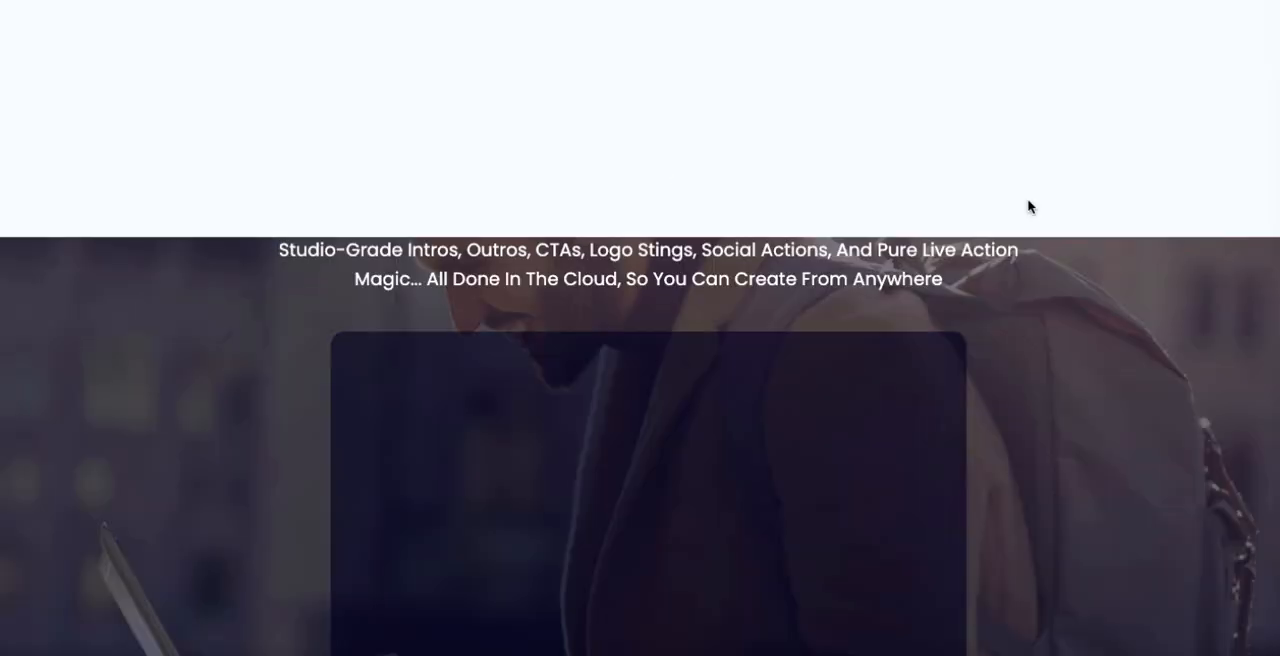
{"action": "scroll", "coordinate": [1103, 233], "scroll_direction": "down", "scroll_amount": 1}
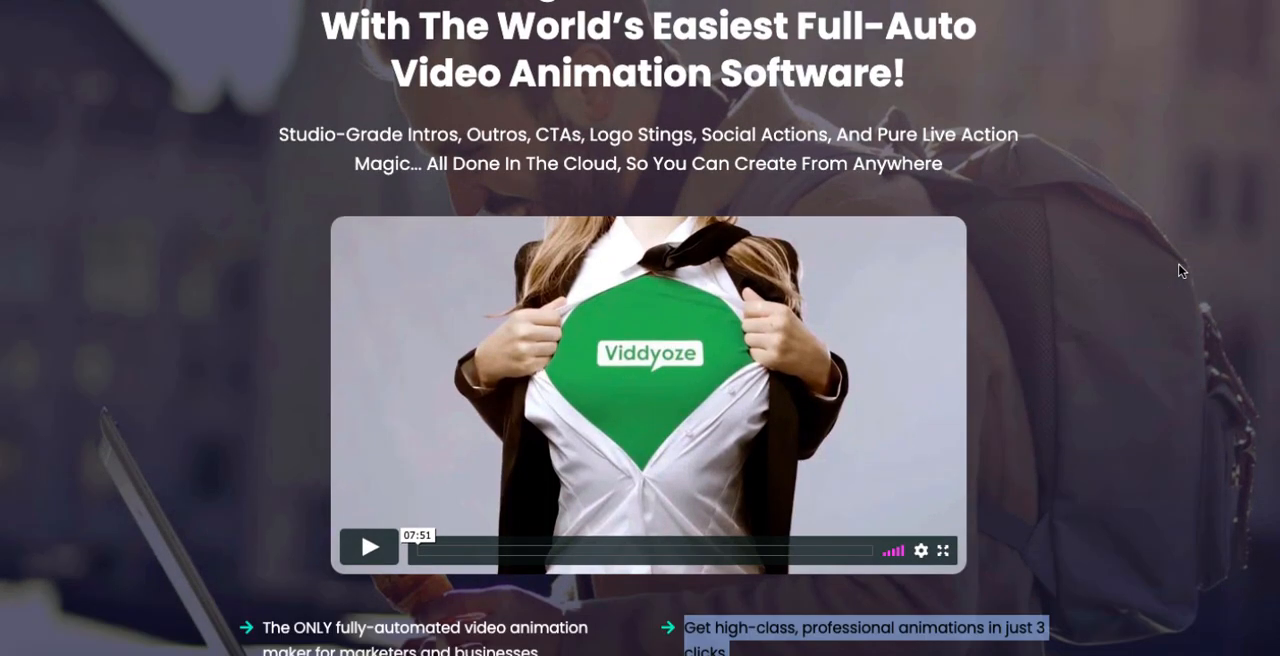
{"action": "scroll", "coordinate": [1089, 191], "scroll_direction": "up", "scroll_amount": 1}
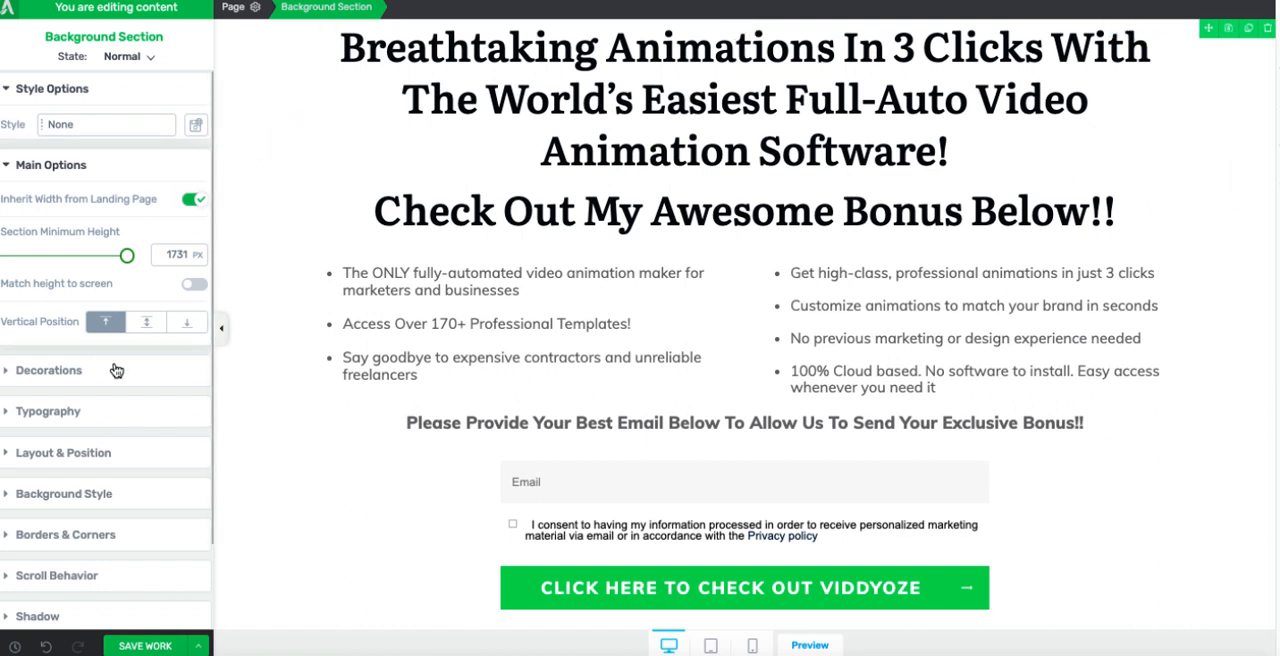
Step: Restyle the page with a dark navy gradient background, white text and divider, and an italic exclusive bonus heading
{"action": "scroll", "coordinate": [131, 388], "scroll_direction": "down", "scroll_amount": 1}
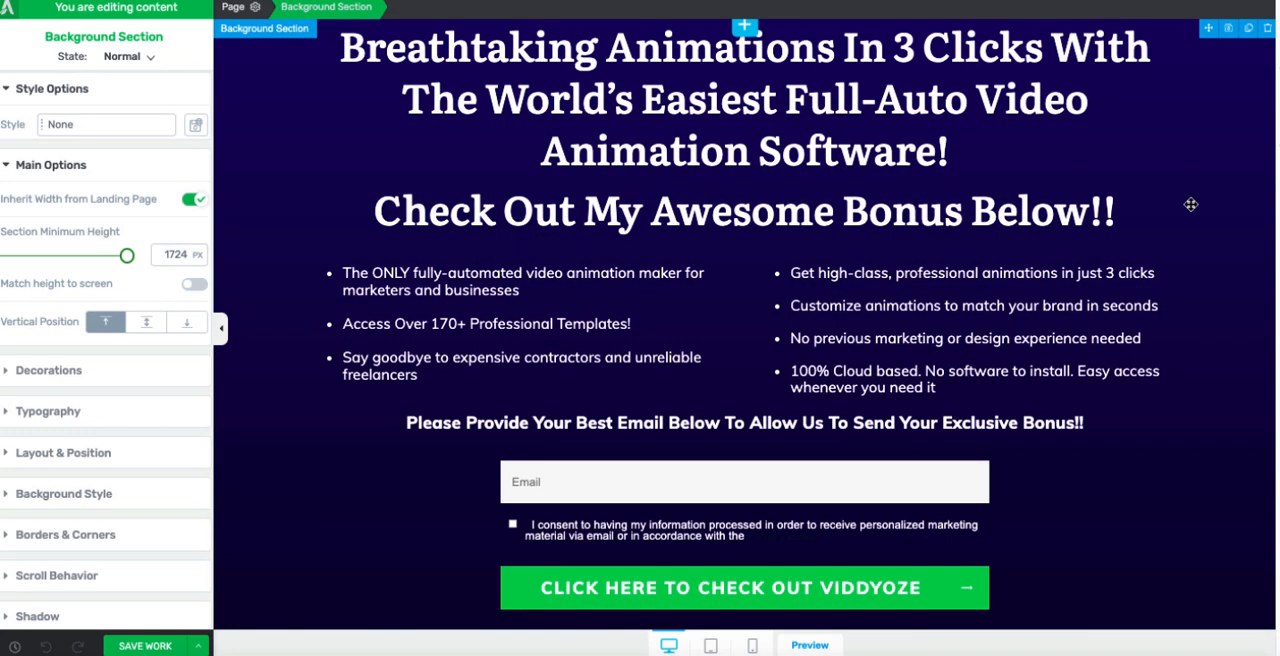
Step: Check the dark-themed page from the headline and first opt-in form down to the bonus captions and second form
{"action": "scroll", "coordinate": [1191, 204], "scroll_direction": "down", "scroll_amount": 3}
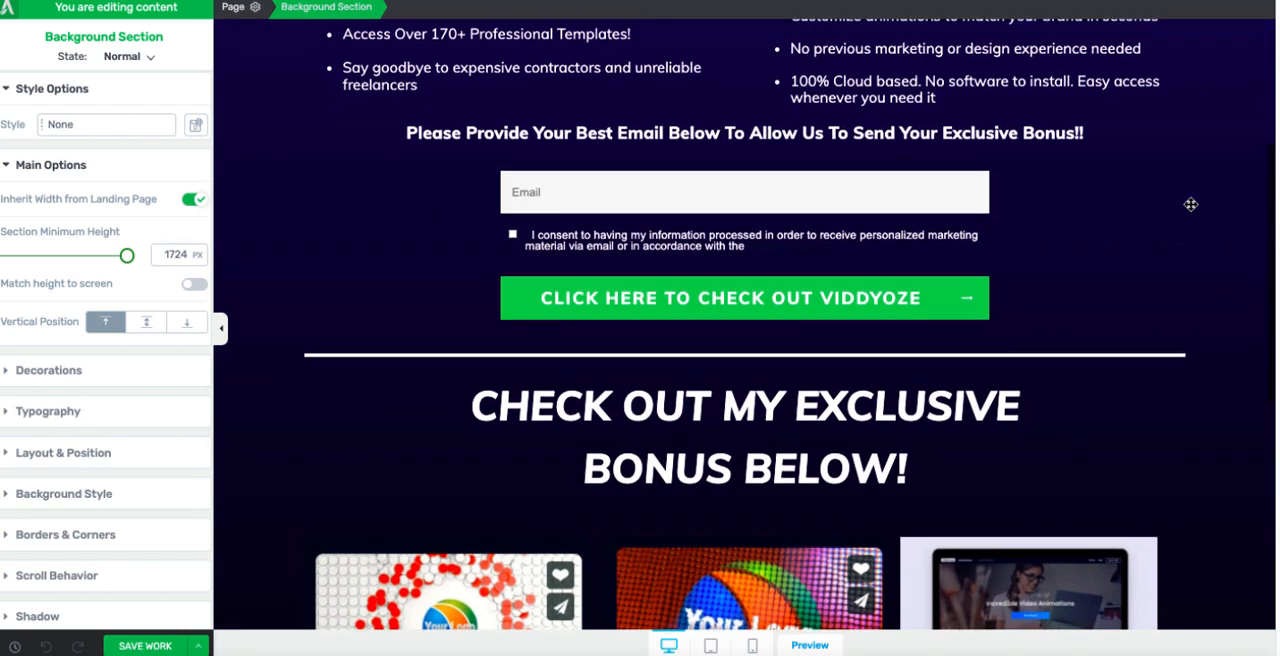
{"action": "scroll", "coordinate": [1191, 204], "scroll_direction": "up", "scroll_amount": 3}
{"action": "scroll", "coordinate": [1191, 204], "scroll_direction": "down", "scroll_amount": 1}
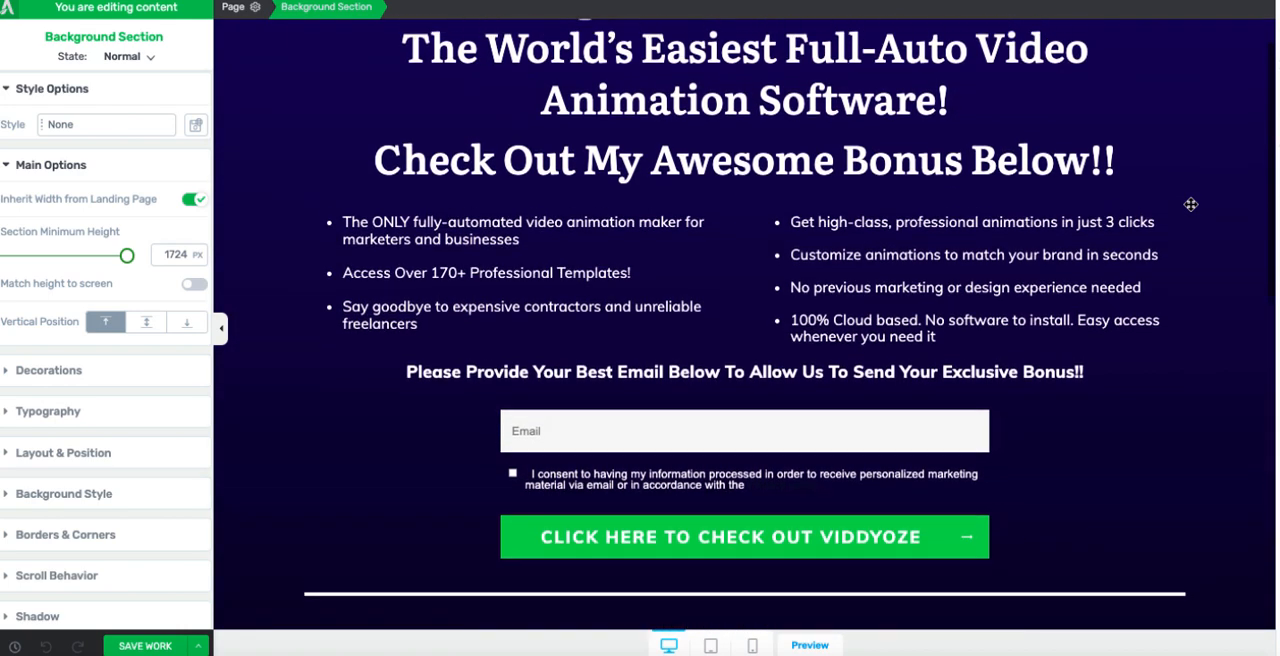
{"action": "scroll", "coordinate": [1191, 204], "scroll_direction": "up", "scroll_amount": 1}
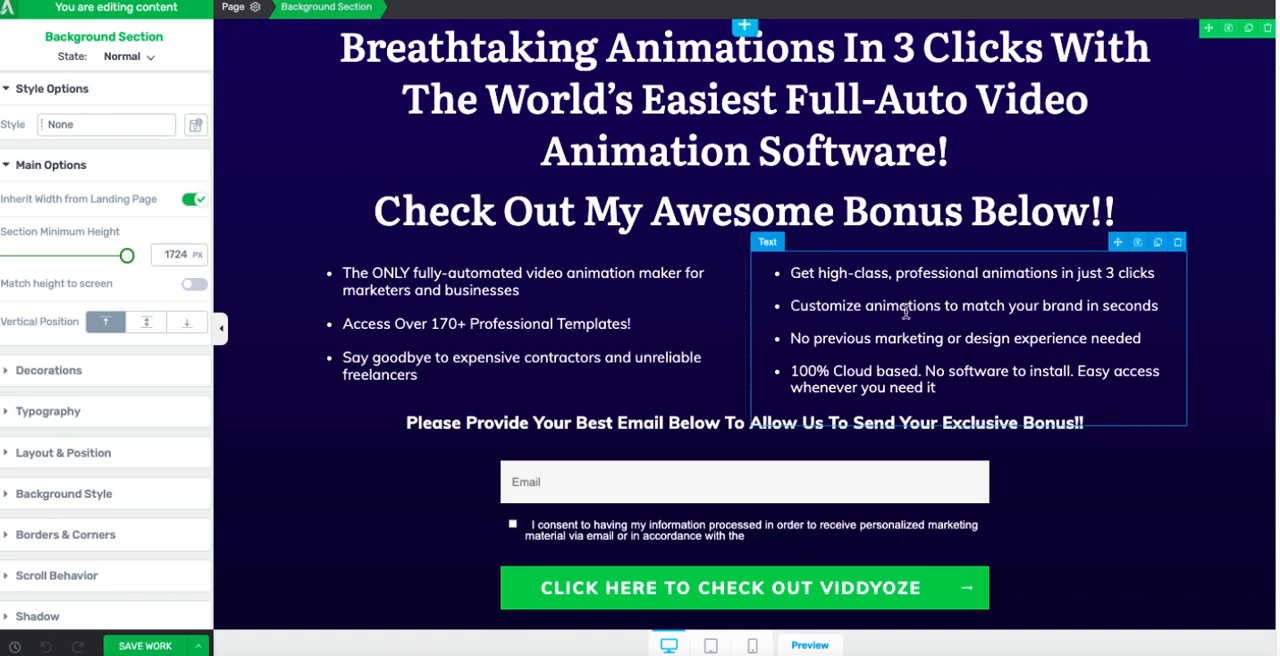
{"action": "scroll", "coordinate": [745, 165], "scroll_direction": "down", "scroll_amount": 1}
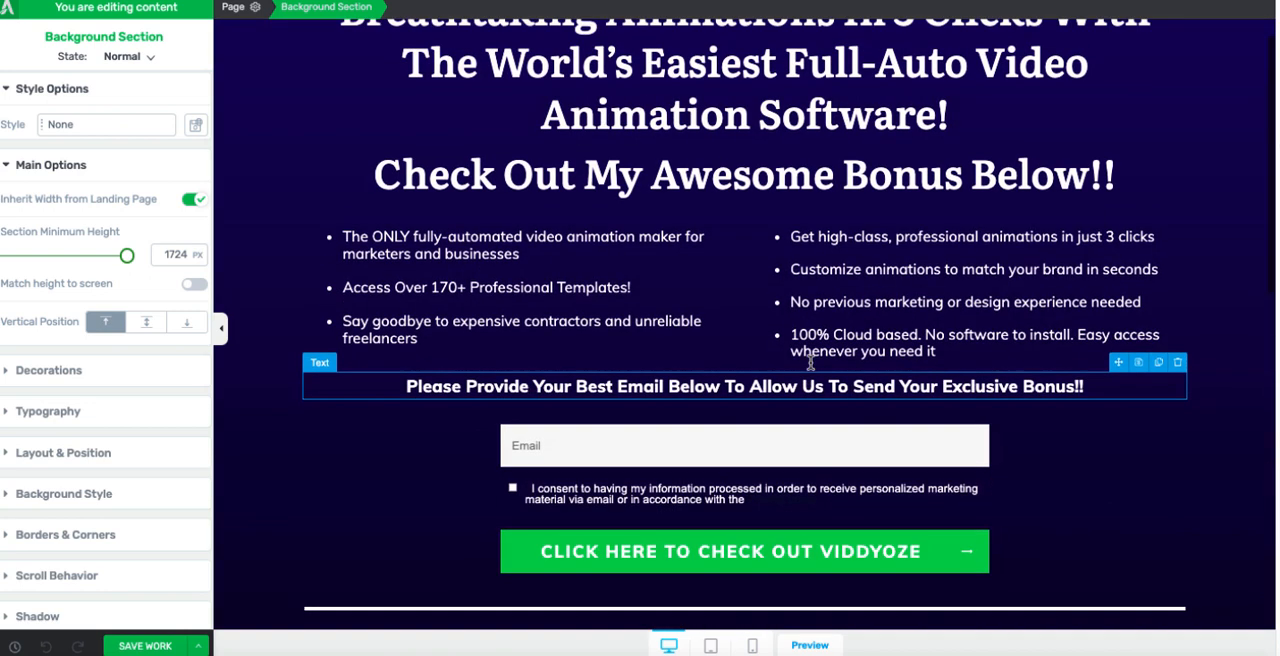
{"action": "scroll", "coordinate": [745, 165], "scroll_direction": "up", "scroll_amount": 1}
{"action": "scroll", "coordinate": [906, 350], "scroll_direction": "down", "scroll_amount": 2}
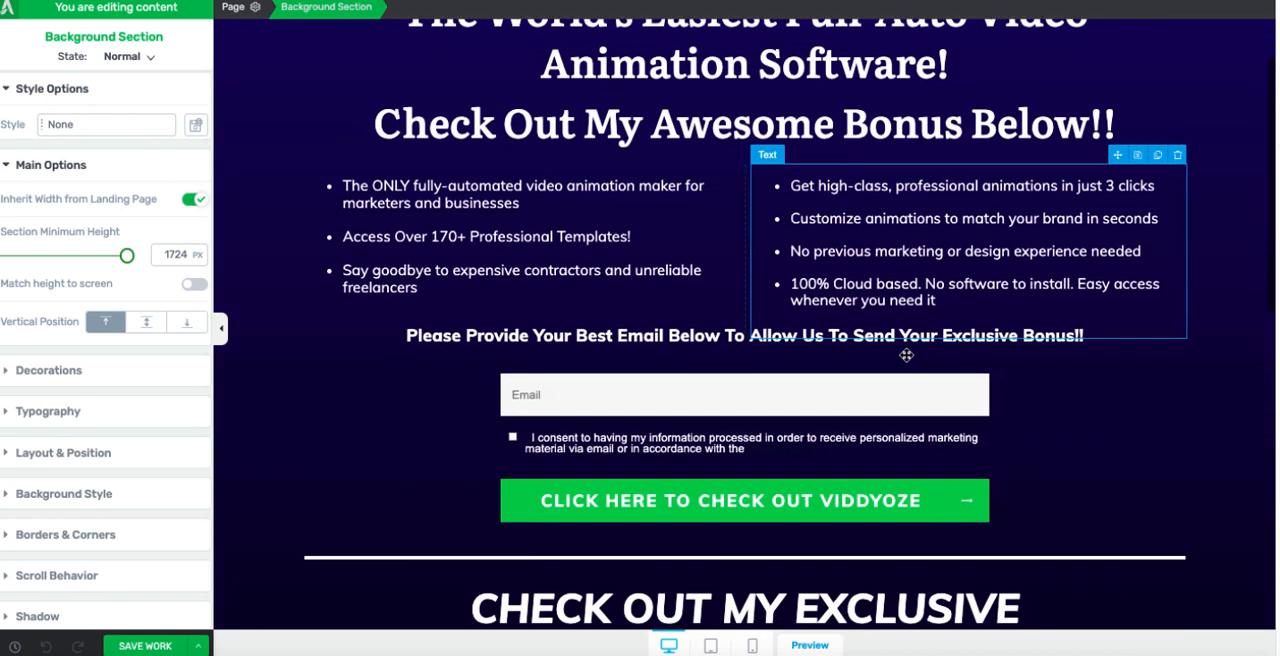
{"action": "scroll", "coordinate": [753, 379], "scroll_direction": "down", "scroll_amount": 6}
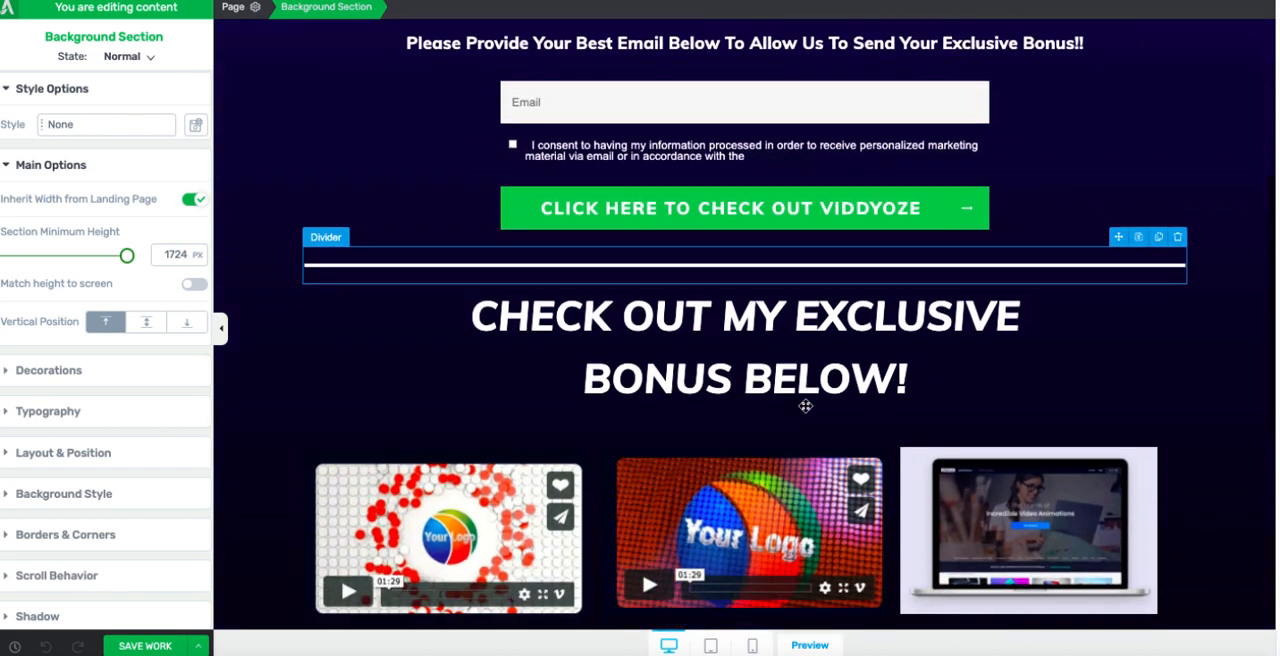
{"action": "scroll", "coordinate": [806, 400], "scroll_direction": "down", "scroll_amount": 2}
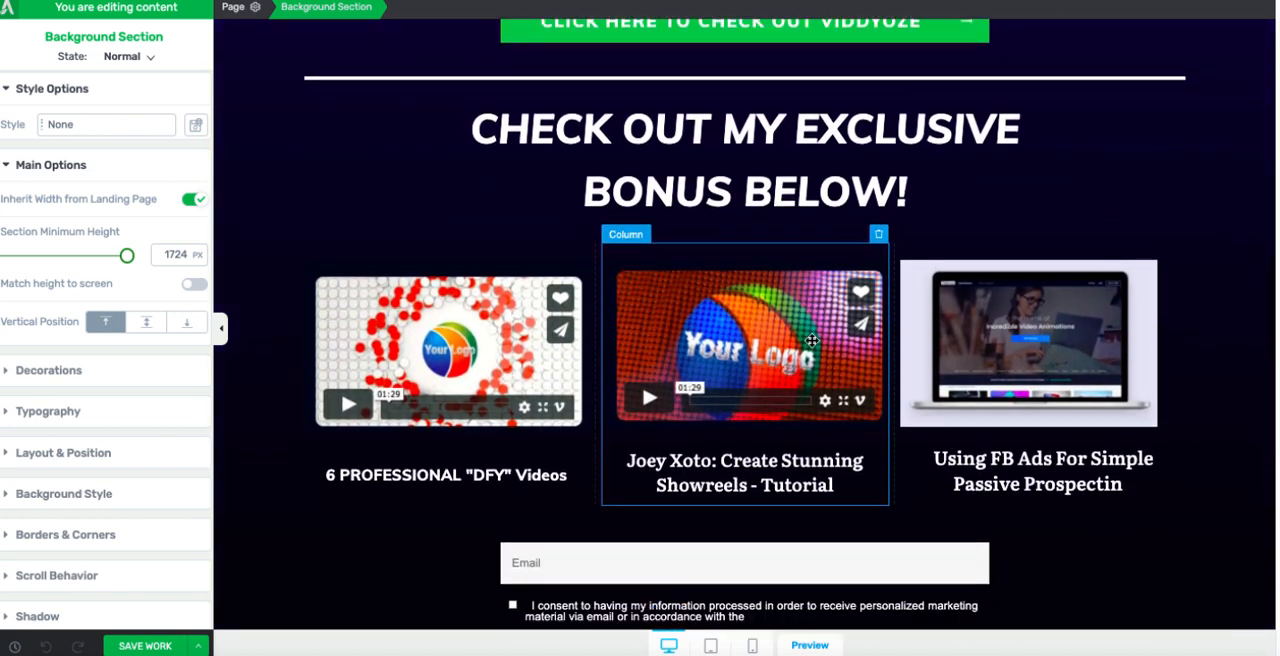
{"action": "scroll", "coordinate": [812, 341], "scroll_direction": "down", "scroll_amount": 2}
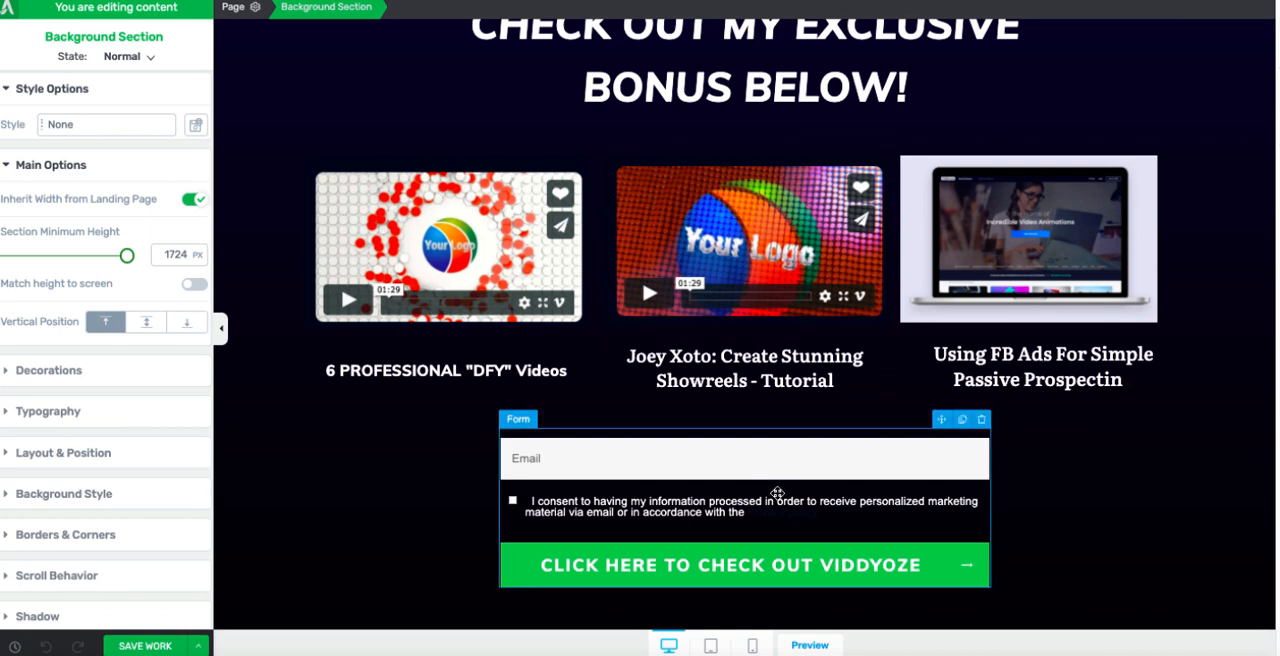
Step: Review the bonus section, second form and legal footer, and save the landing page and open its preview
{"action": "scroll", "coordinate": [788, 495], "scroll_direction": "down", "scroll_amount": 1}
{"action": "scroll", "coordinate": [825, 405], "scroll_direction": "down", "scroll_amount": 2}
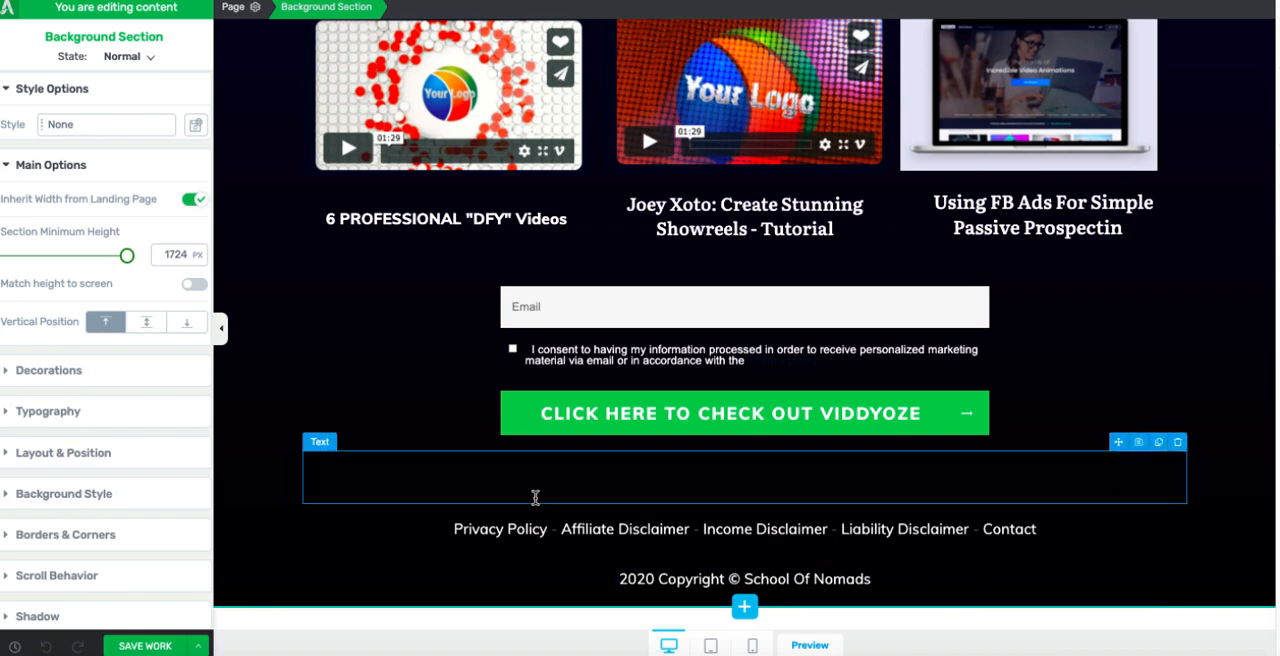
{"action": "scroll", "coordinate": [432, 417], "scroll_direction": "up", "scroll_amount": 1}
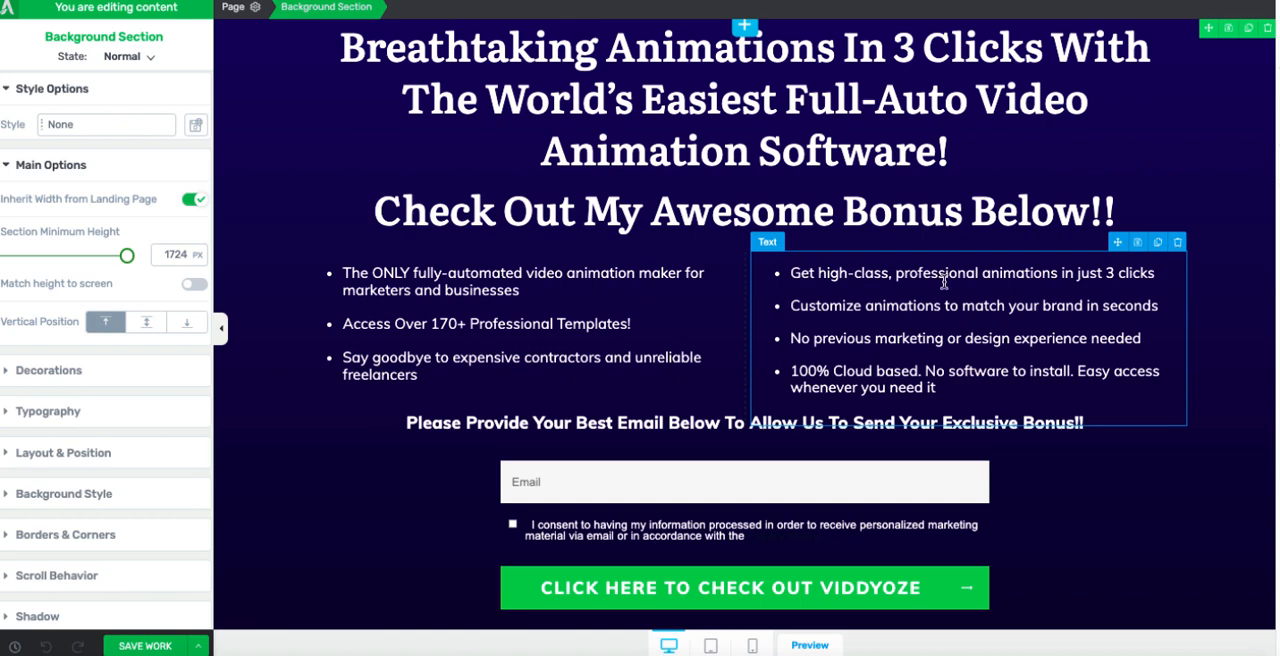
{"action": "mouse_move", "coordinate": [198, 645]}
{"action": "left_click", "coordinate": [77, 547]}
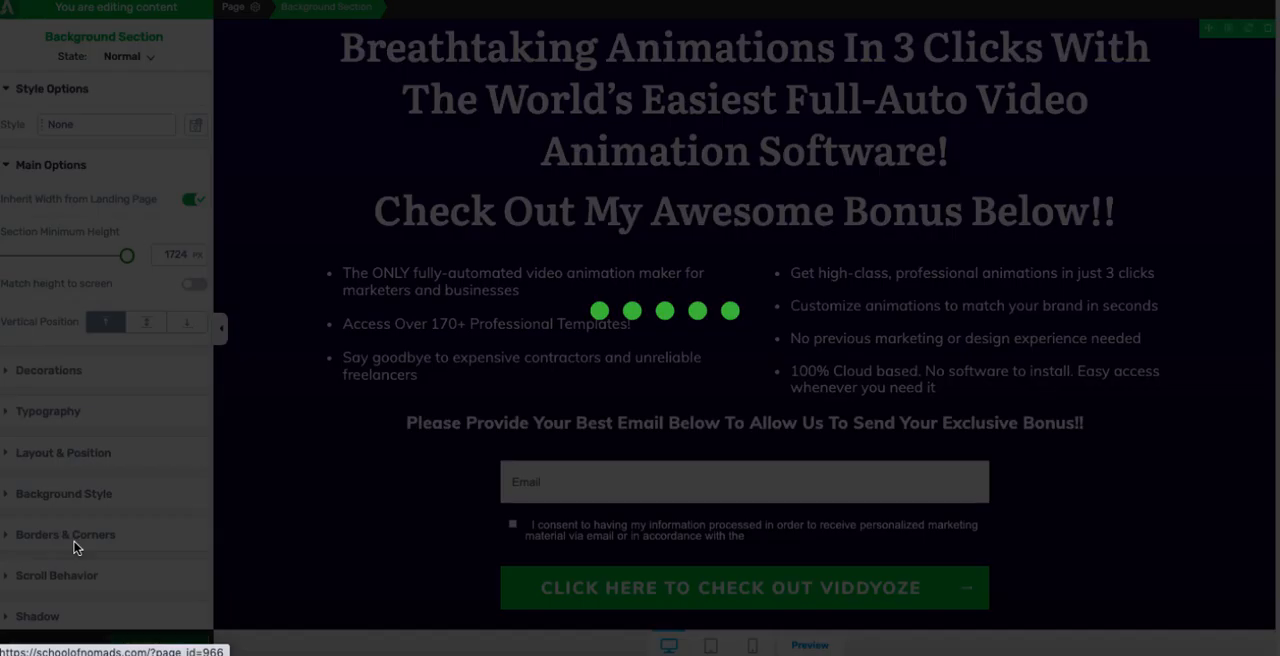
Step: Test the opt-in form below the bonuses by entering an e-mail address, giving consent and submitting it
{"action": "scroll", "coordinate": [1233, 531], "scroll_direction": "down", "scroll_amount": 4}
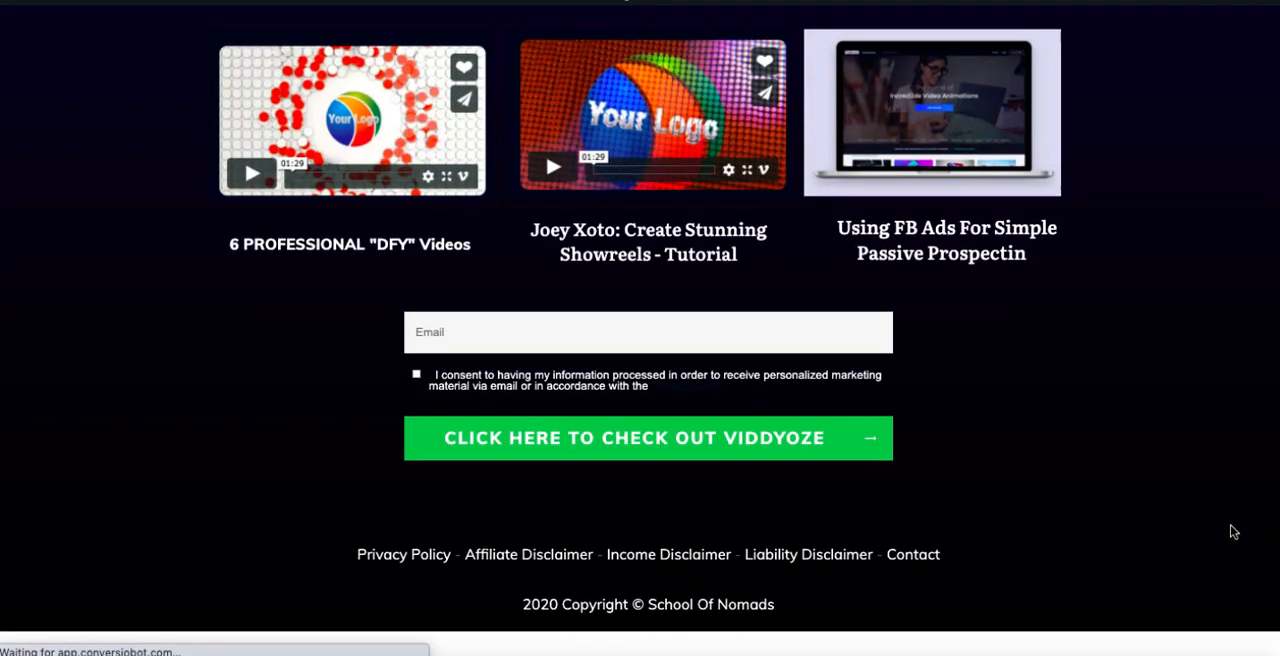
{"action": "scroll", "coordinate": [1233, 531], "scroll_direction": "up", "scroll_amount": 2}
{"action": "scroll", "coordinate": [1233, 531], "scroll_direction": "down", "scroll_amount": 2}
{"action": "scroll", "coordinate": [1233, 531], "scroll_direction": "up", "scroll_amount": 1}
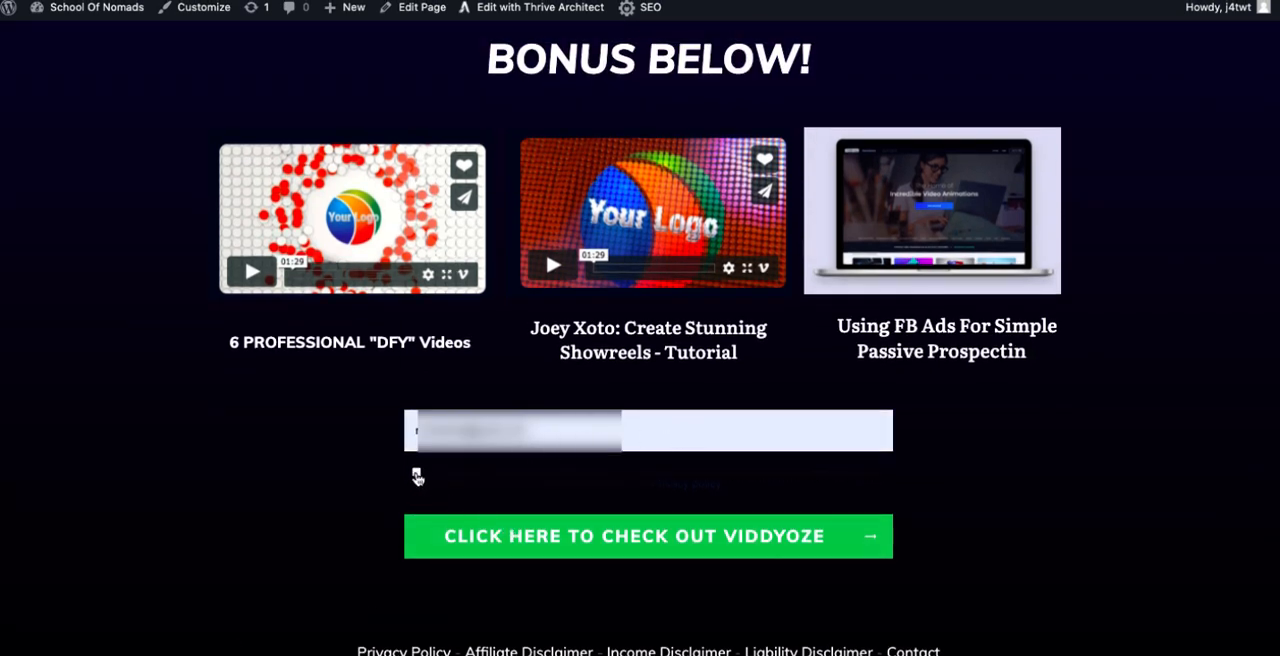
{"action": "left_click", "coordinate": [585, 542]}
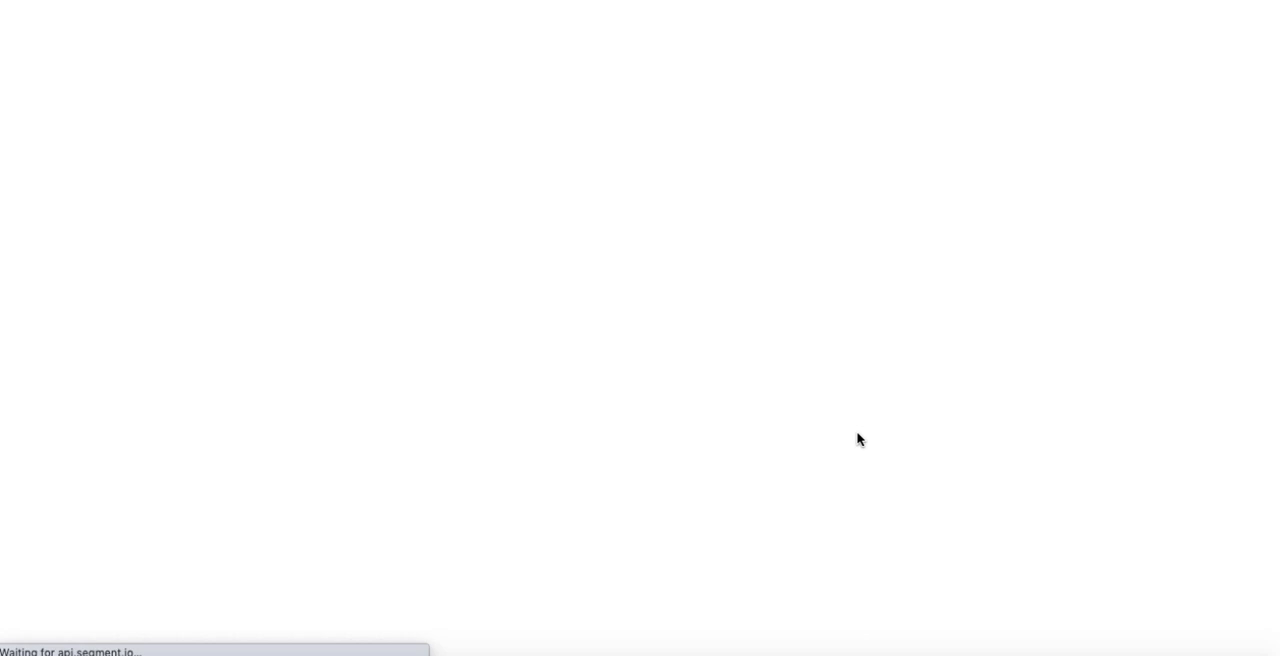
Step: Examine the Viddyoze sales page that the form redirects to, including its headline, video, benefit list and product introduction
{"action": "scroll", "coordinate": [857, 440], "scroll_direction": "down", "scroll_amount": 20}
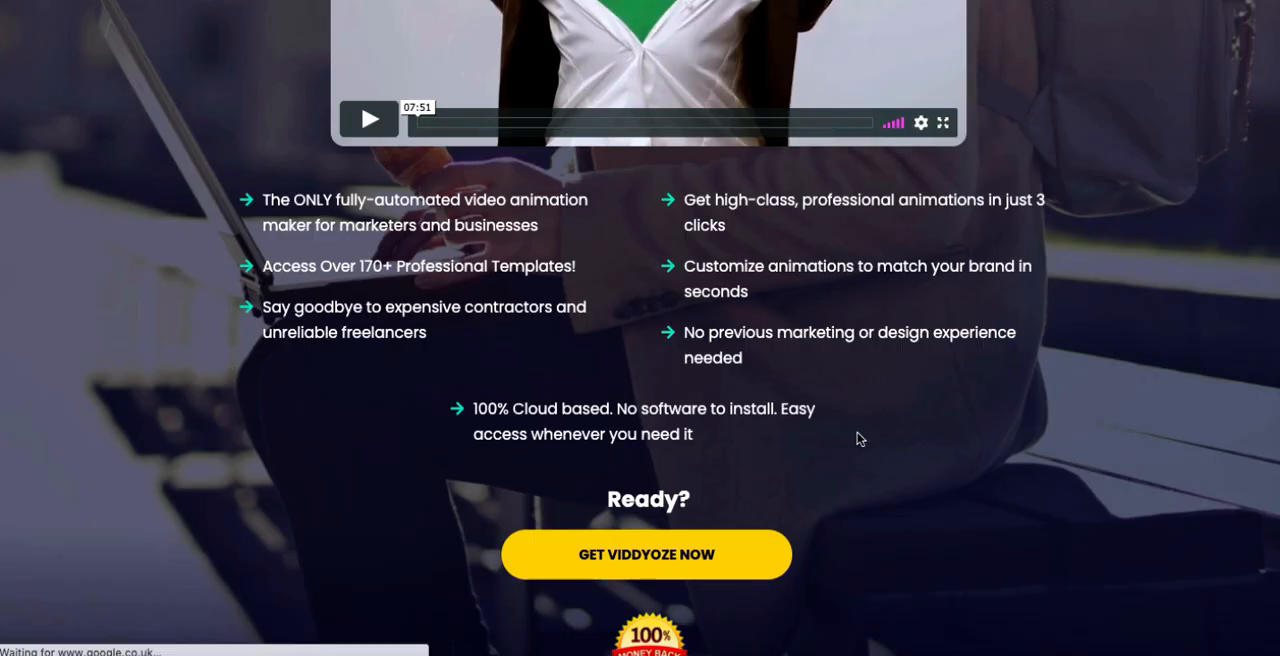
{"action": "scroll", "coordinate": [857, 440], "scroll_direction": "up", "scroll_amount": 5}
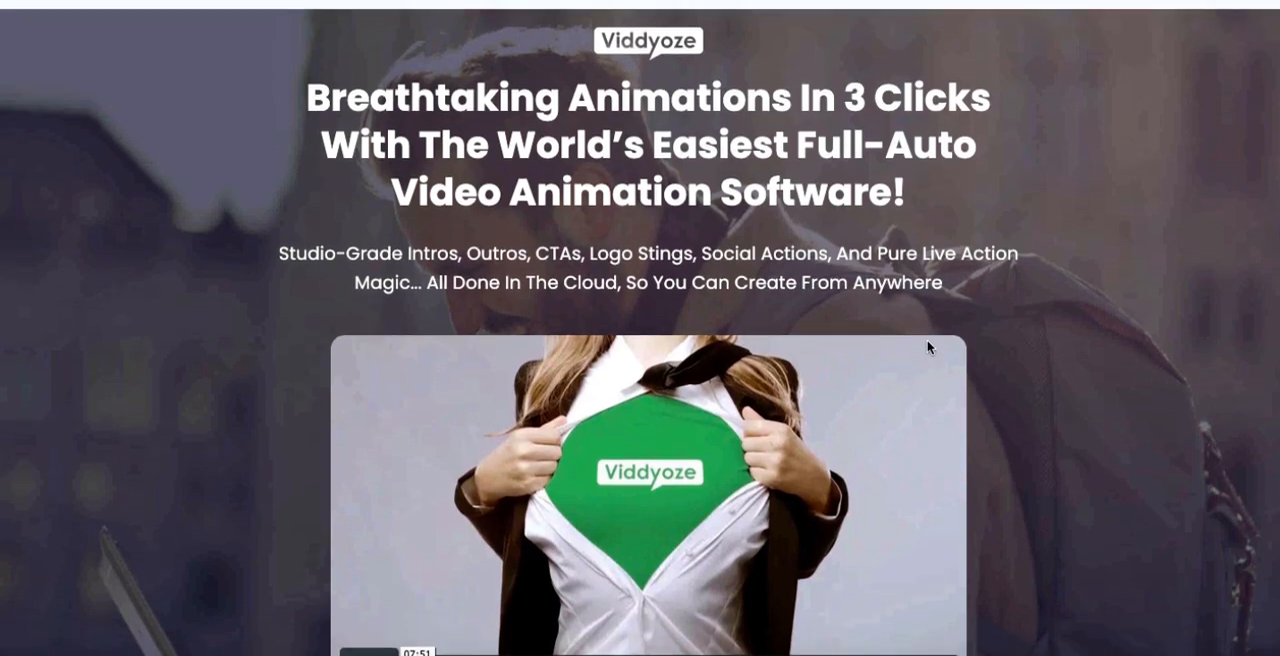
{"action": "scroll", "coordinate": [927, 347], "scroll_direction": "down", "scroll_amount": 5}
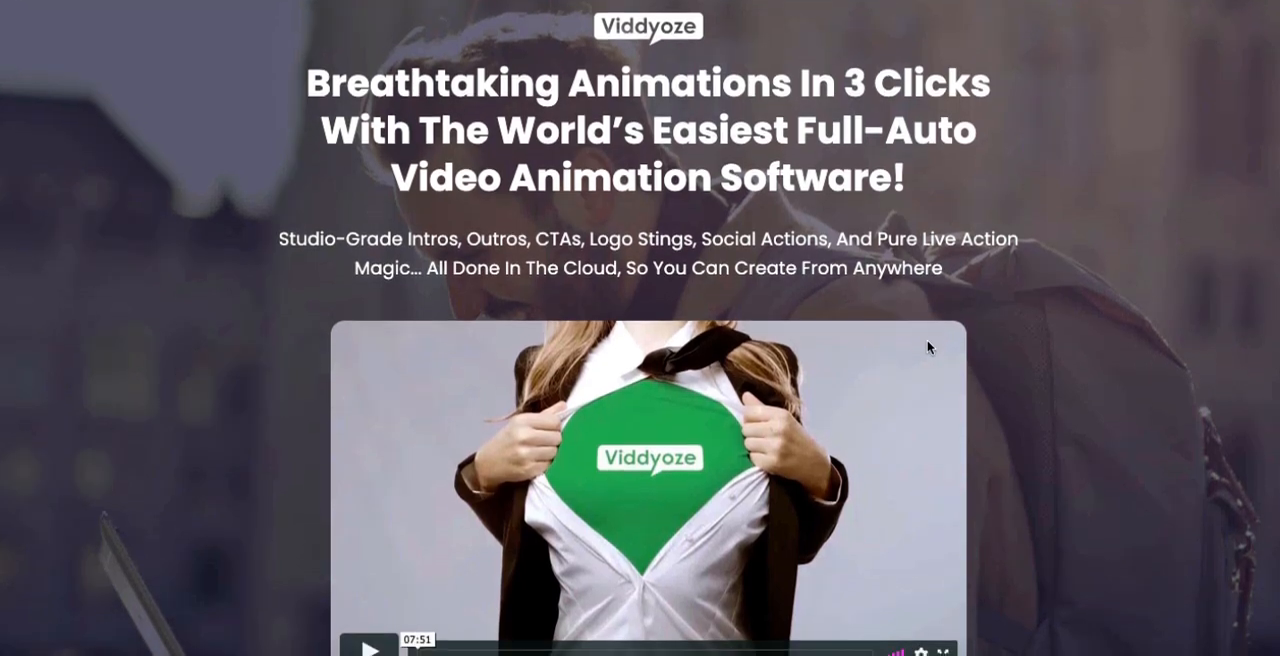
{"action": "scroll", "coordinate": [928, 347], "scroll_direction": "up", "scroll_amount": 5}
{"action": "scroll", "coordinate": [743, 380], "scroll_direction": "down", "scroll_amount": 1}
{"action": "scroll", "coordinate": [702, 356], "scroll_direction": "up", "scroll_amount": 1}
{"action": "scroll", "coordinate": [718, 272], "scroll_direction": "down", "scroll_amount": 1}
{"action": "scroll", "coordinate": [718, 272], "scroll_direction": "up", "scroll_amount": 1}
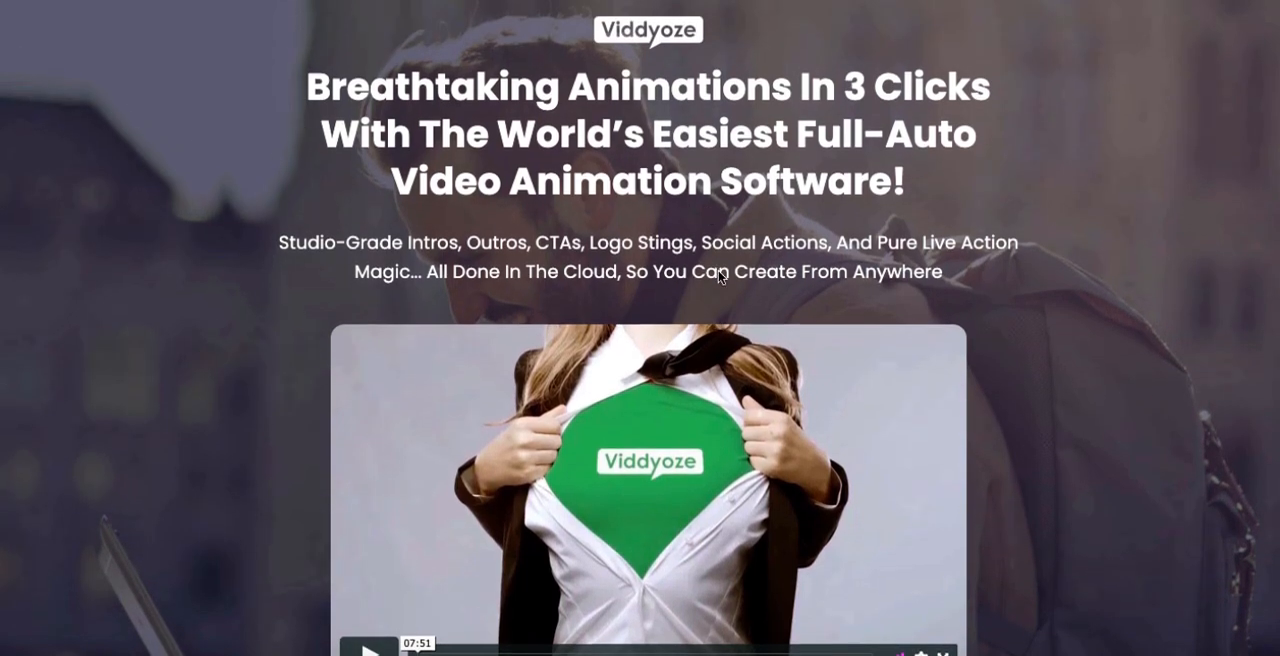
{"action": "scroll", "coordinate": [718, 270], "scroll_direction": "down", "scroll_amount": 2}
{"action": "scroll", "coordinate": [706, 342], "scroll_direction": "up", "scroll_amount": 2}
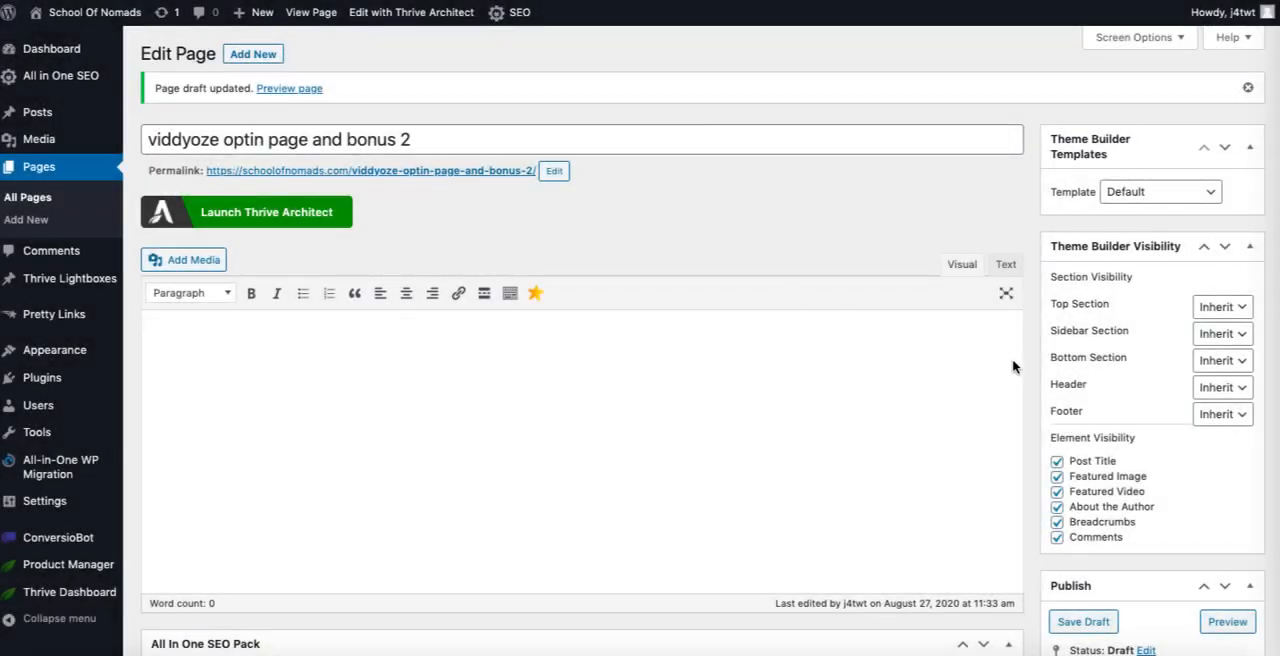
Step: Publish the "viddyoze optin page and bonus 2" page in WordPress and open its live version
{"action": "scroll", "coordinate": [1000, 330], "scroll_direction": "down", "scroll_amount": 4}
{"action": "scroll", "coordinate": [1000, 330], "scroll_direction": "up", "scroll_amount": 1}
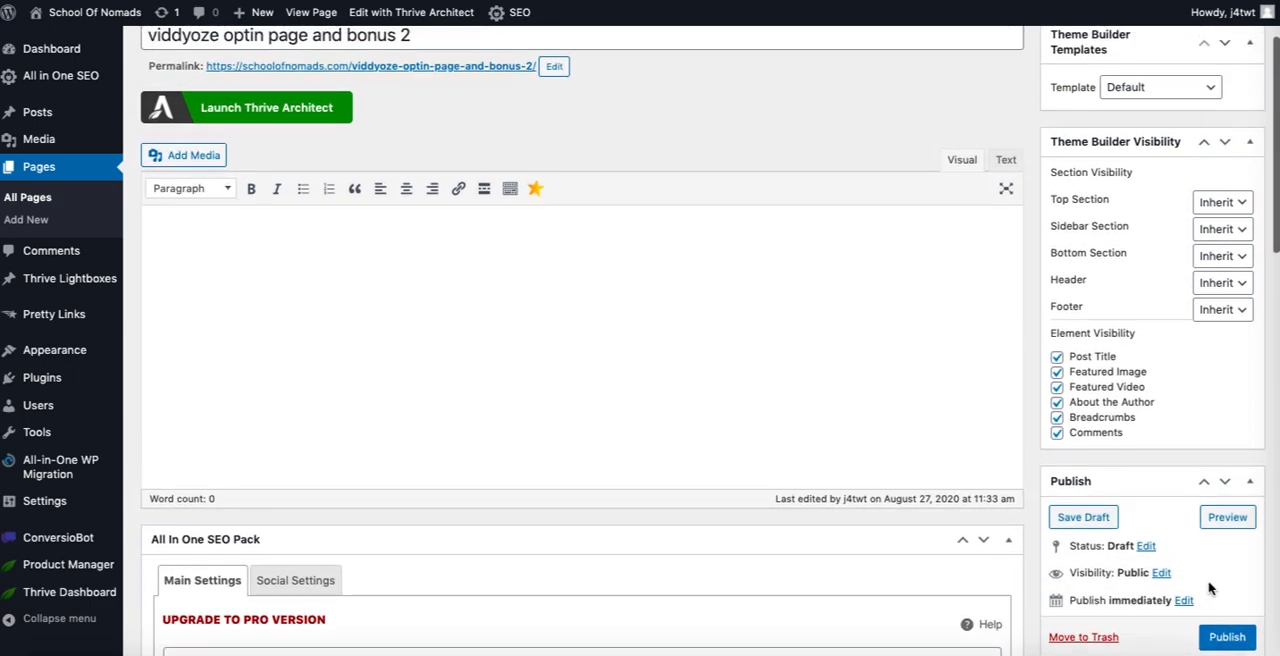
{"action": "left_click", "coordinate": [1227, 638]}
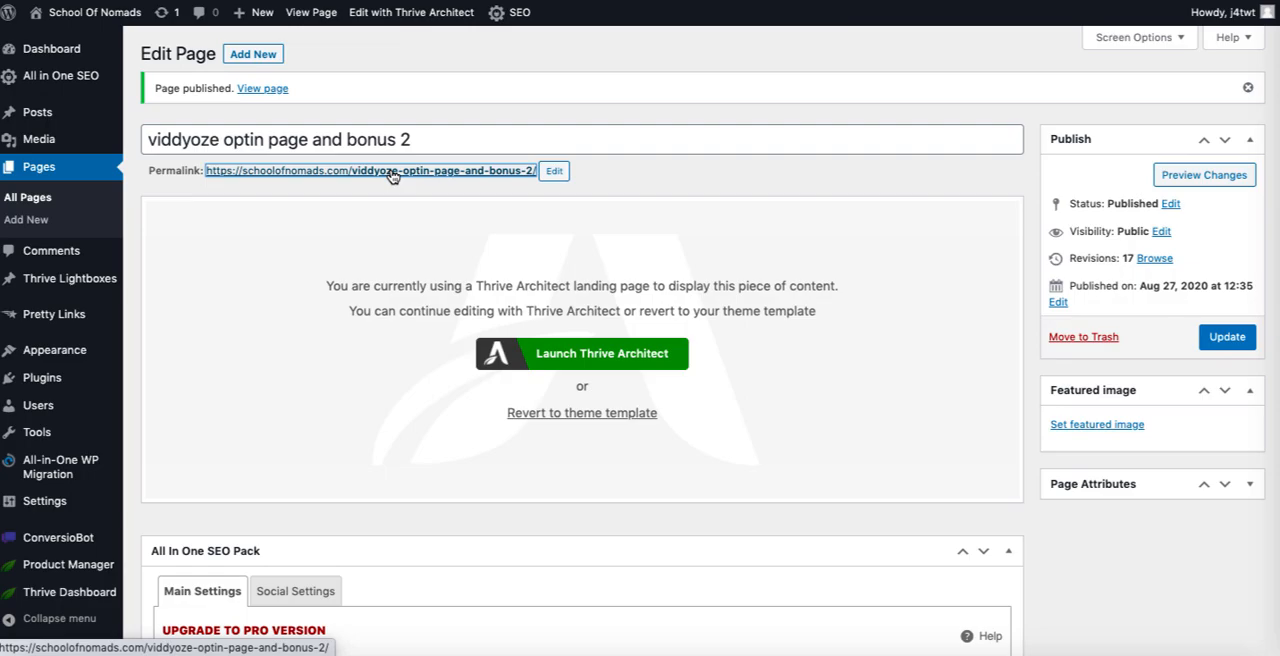
{"action": "left_click", "coordinate": [392, 175]}
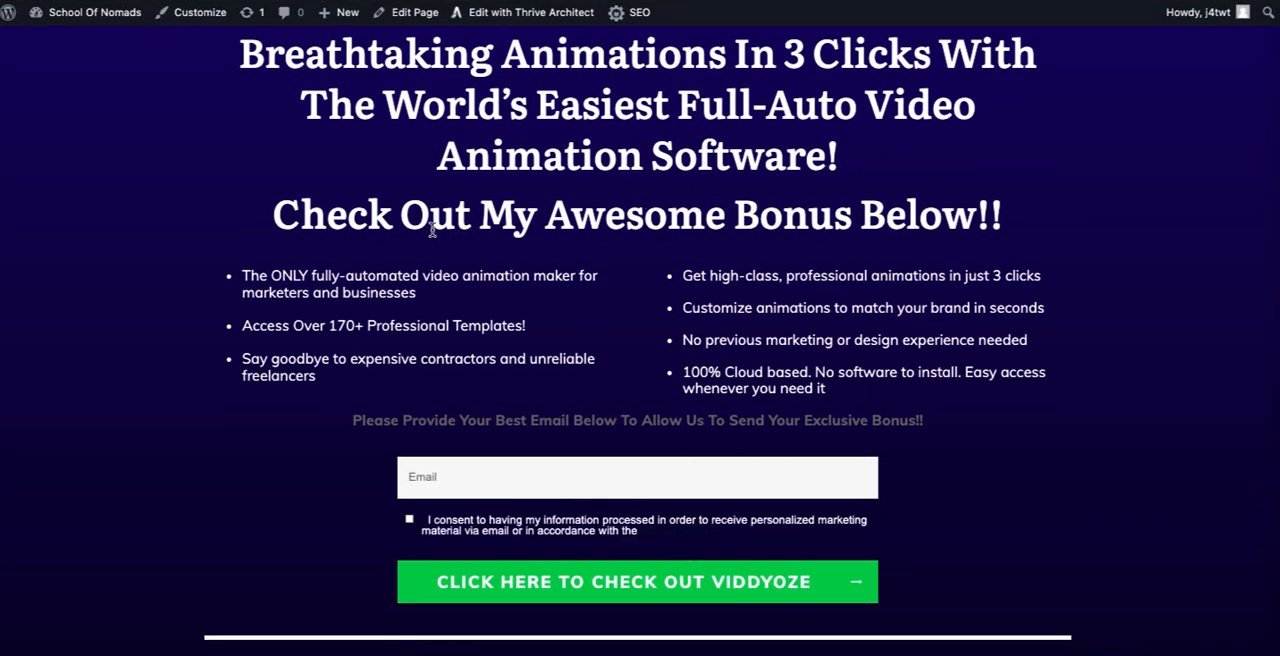
Step: Check the published page's headline, benefit bullets, e-mail prompt and first opt-in form
{"action": "scroll", "coordinate": [746, 352], "scroll_direction": "down", "scroll_amount": 2}
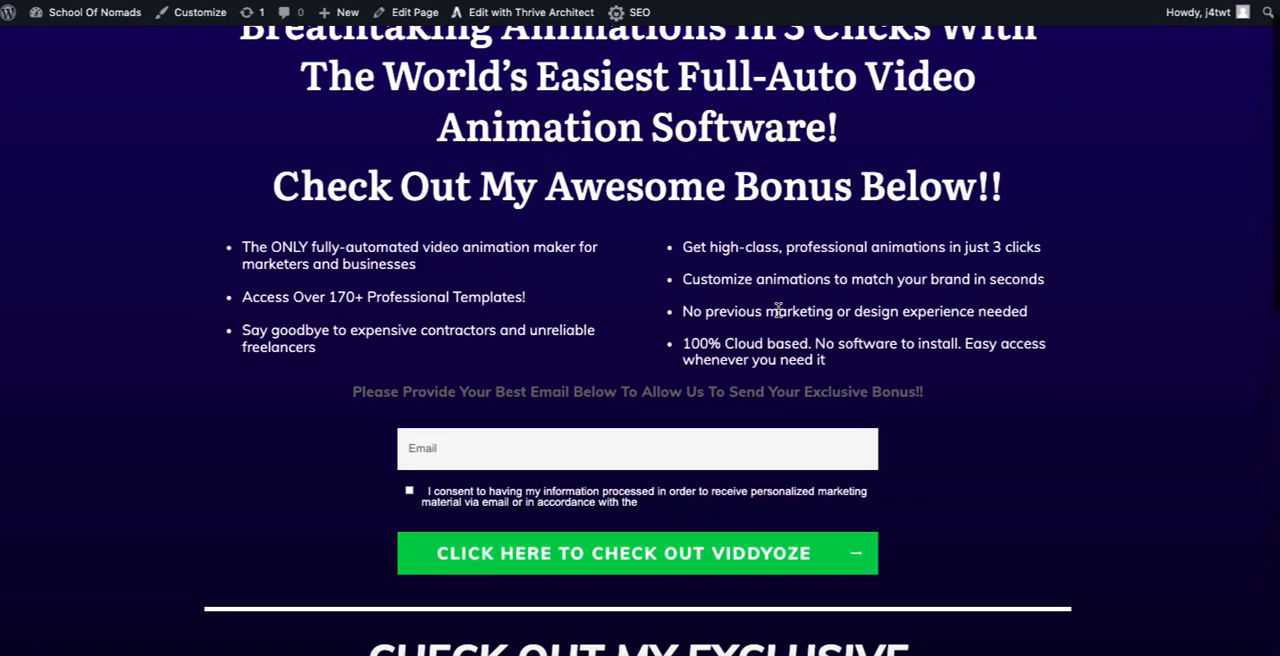
{"action": "scroll", "coordinate": [780, 289], "scroll_direction": "up", "scroll_amount": 2}
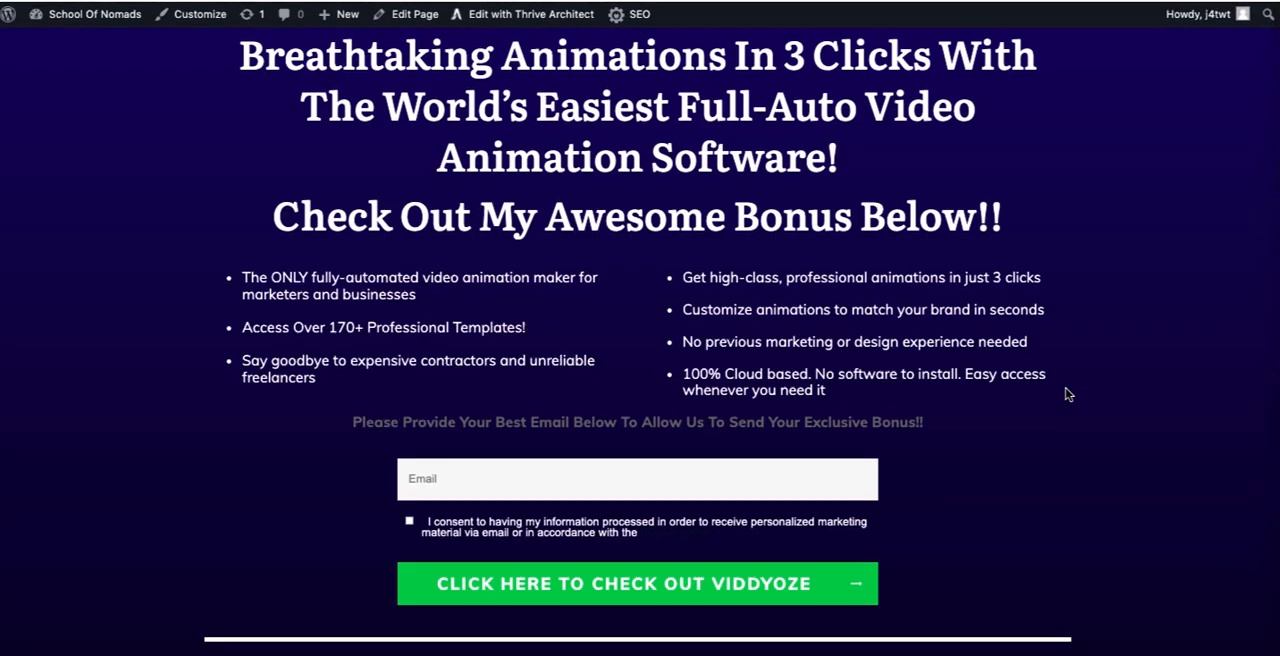
{"action": "scroll", "coordinate": [1057, 414], "scroll_direction": "down", "scroll_amount": 2}
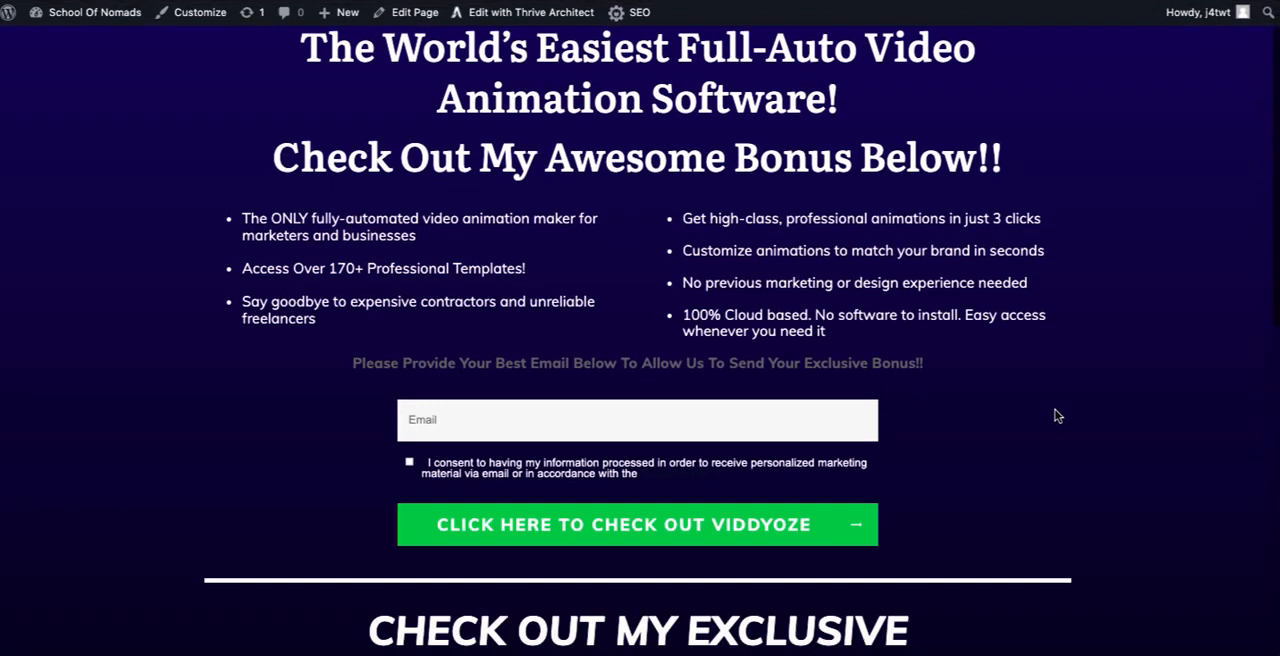
{"action": "scroll", "coordinate": [1057, 414], "scroll_direction": "up", "scroll_amount": 2}
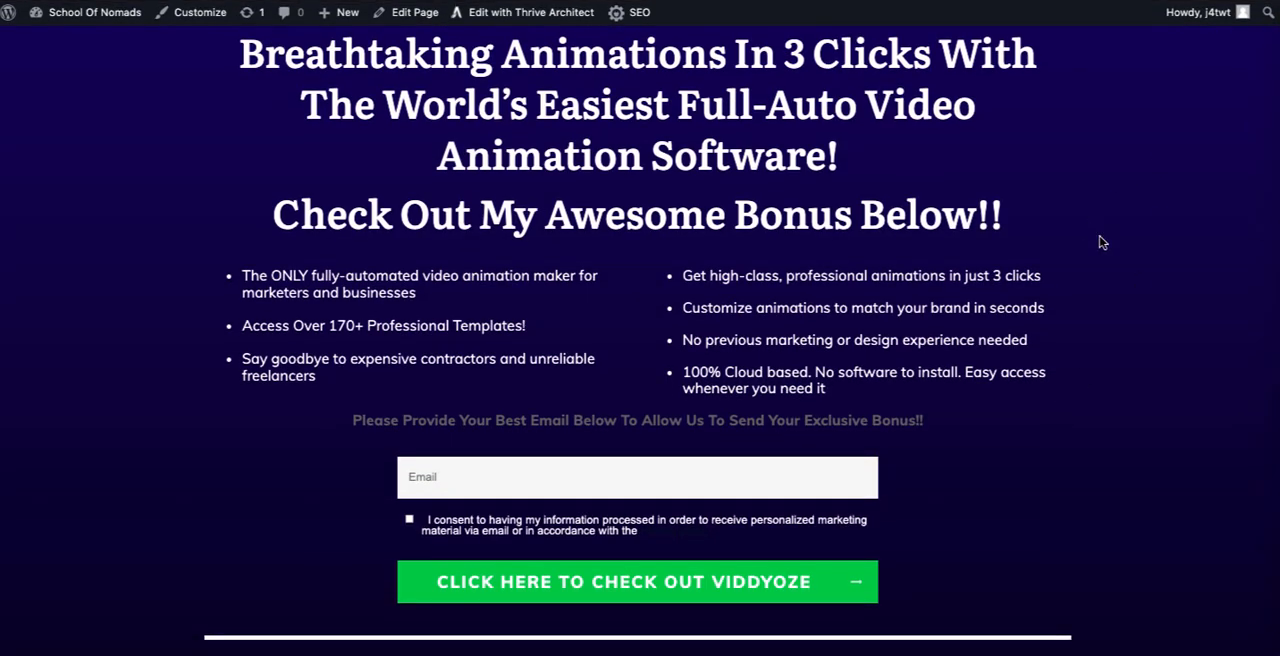
{"action": "scroll", "coordinate": [1154, 249], "scroll_direction": "down", "scroll_amount": 10}
{"action": "scroll", "coordinate": [1154, 249], "scroll_direction": "up", "scroll_amount": 10}
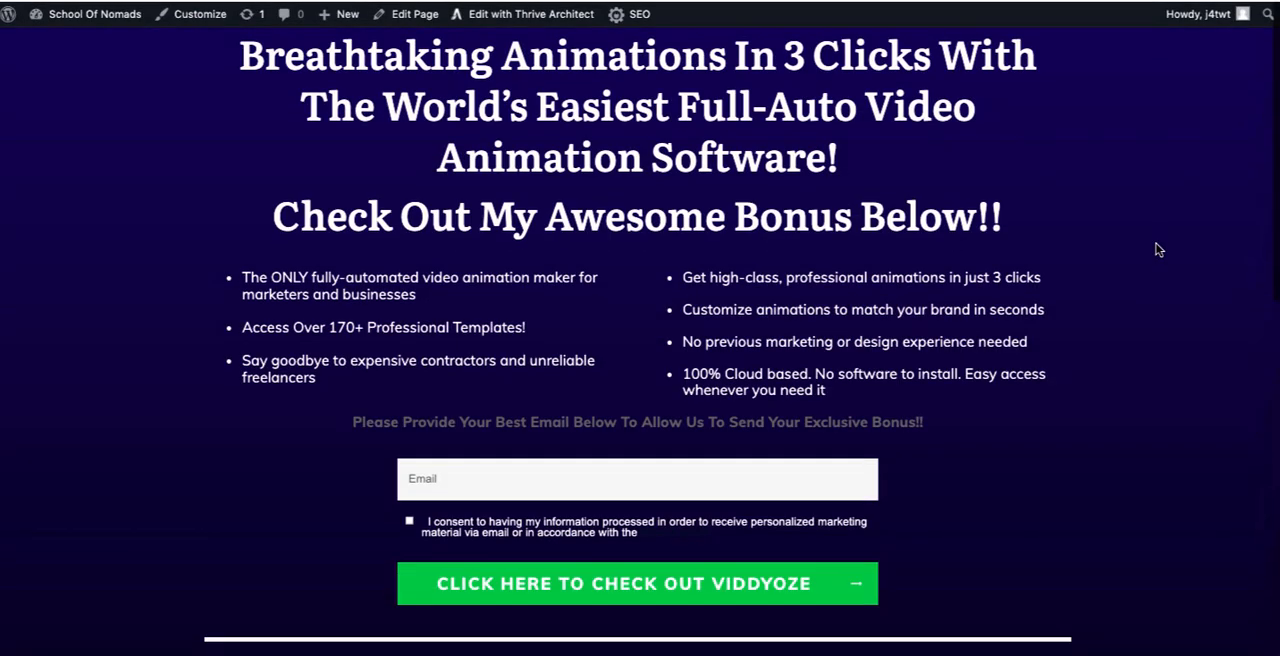